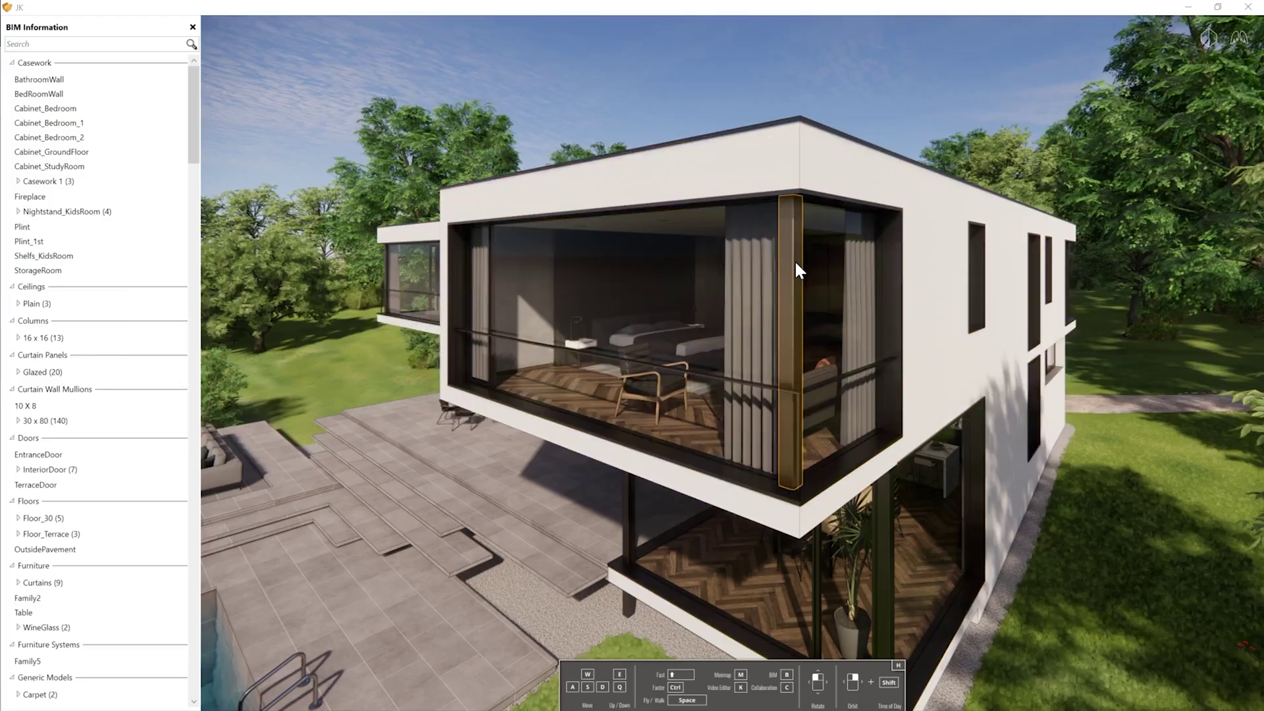
- Inspect the BIM properties and materials of the upper corner column, the ground-floor glazing, the terrace floor and the terrace stairs
left_click(796, 271)
left_click_drag(199, 140, 193, 303)
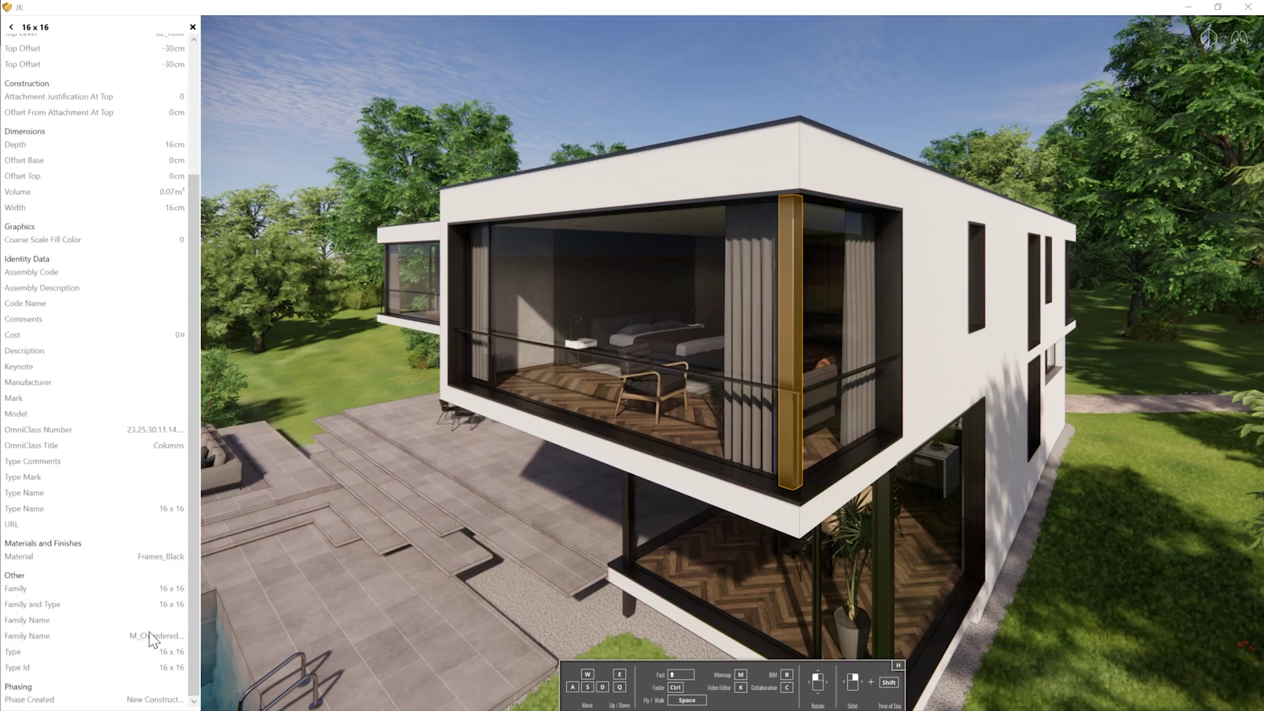
left_click(721, 542)
left_click_drag(195, 454, 192, 595)
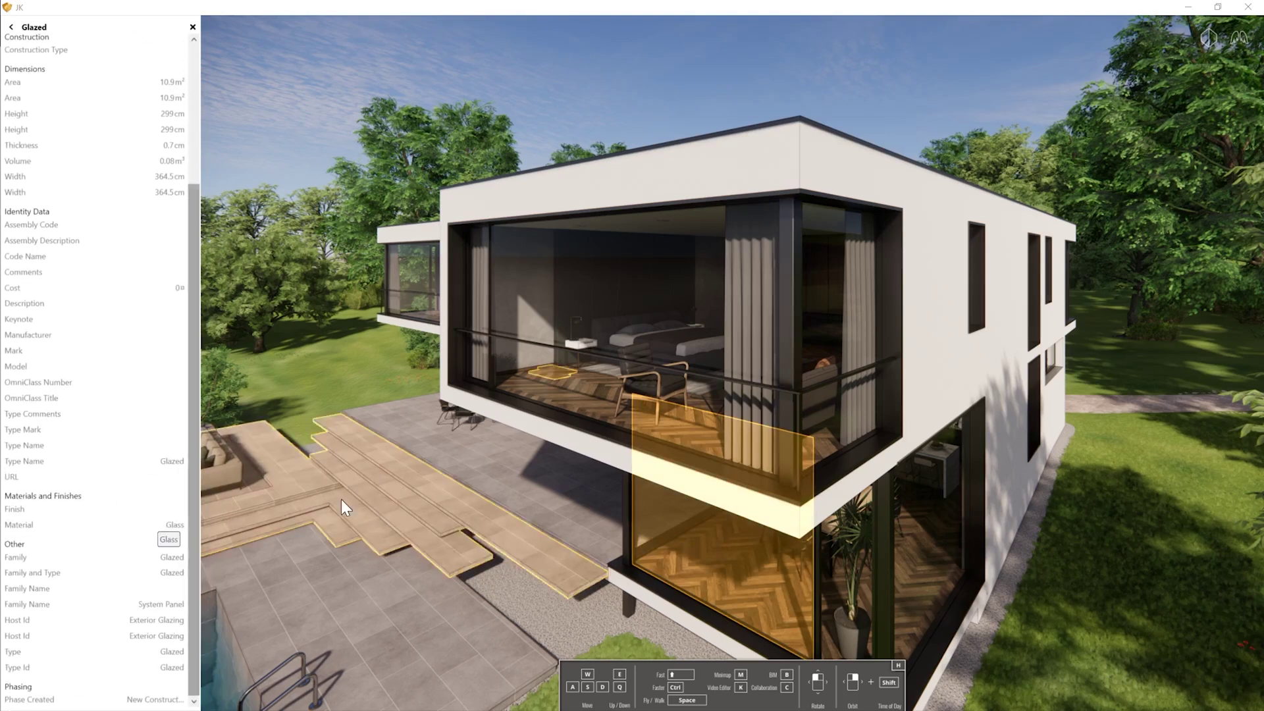
left_click(594, 519)
left_click_drag(193, 500, 193, 652)
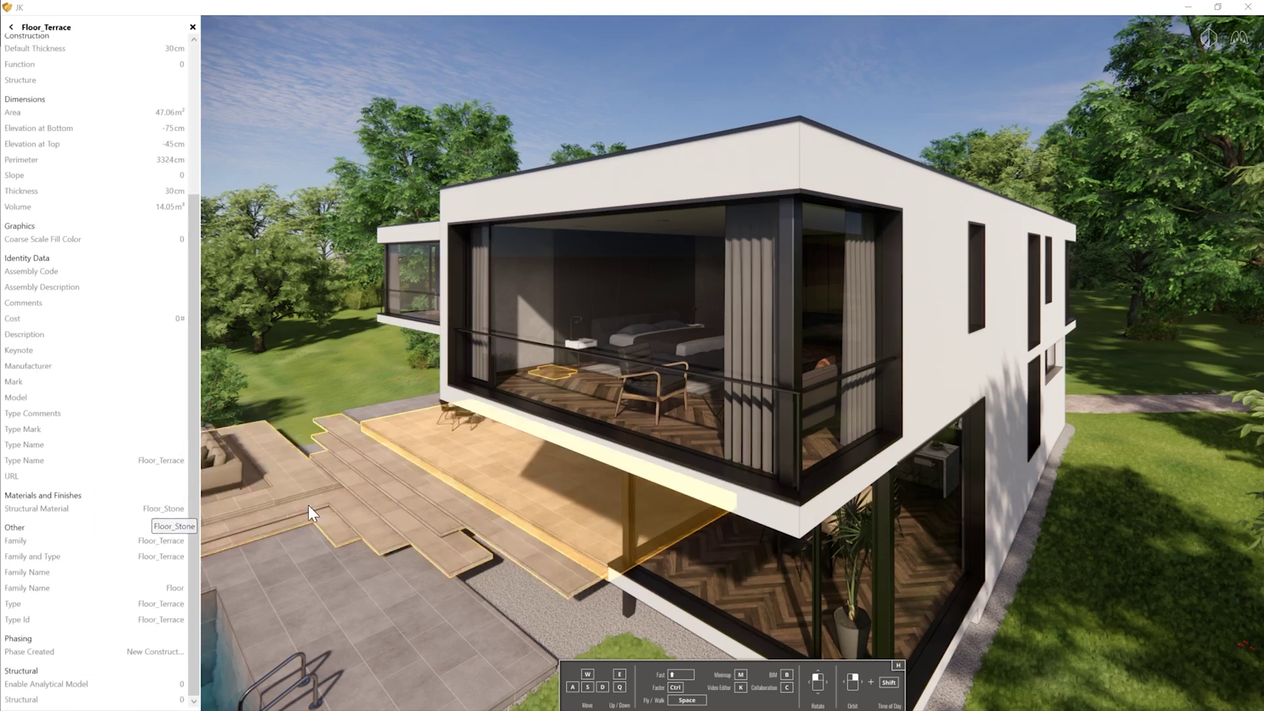
left_click(548, 558)
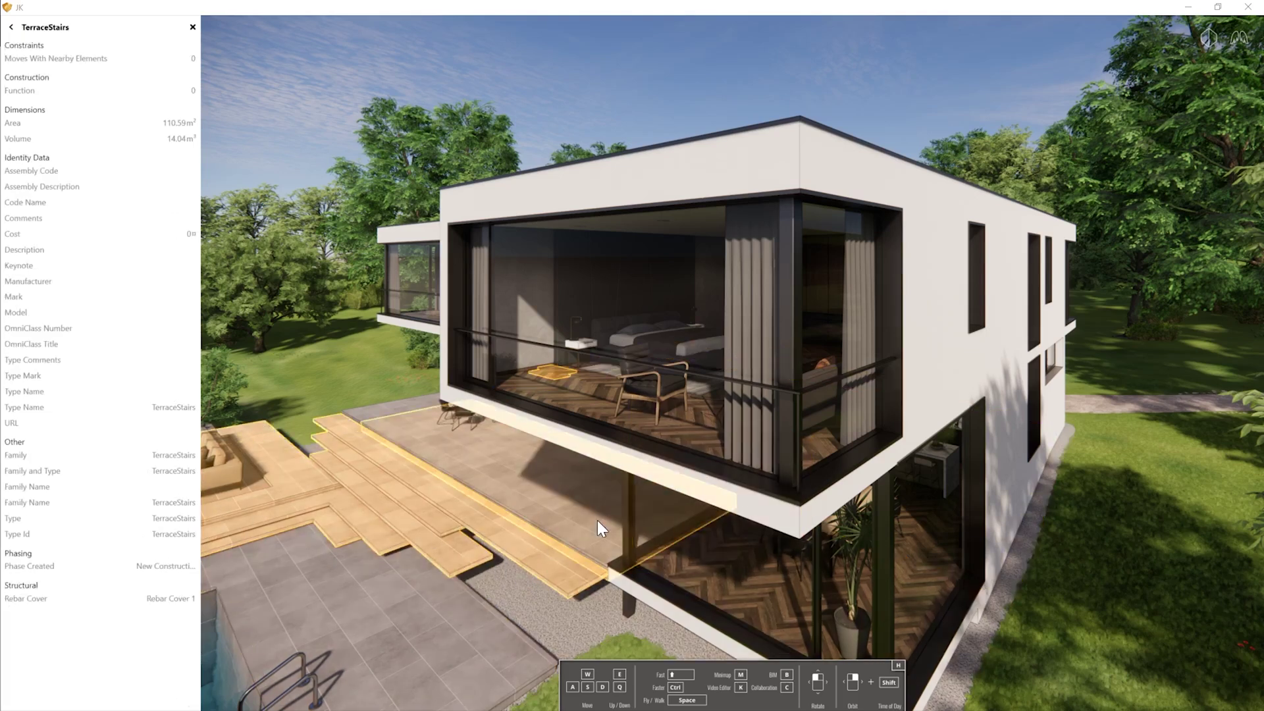
left_click(580, 524)
- Check the material entry of the upper corner column and the structural material of the roof-edge wall
left_click(785, 303)
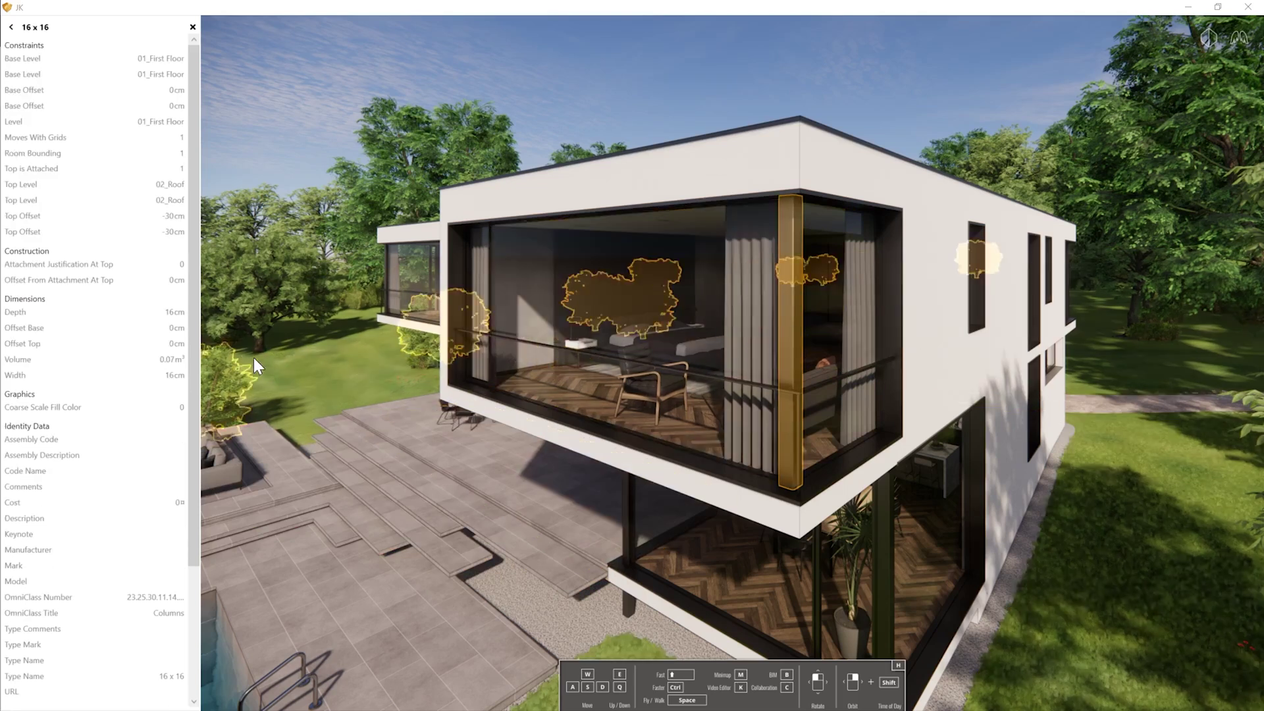
scroll(193, 375, "down", 3)
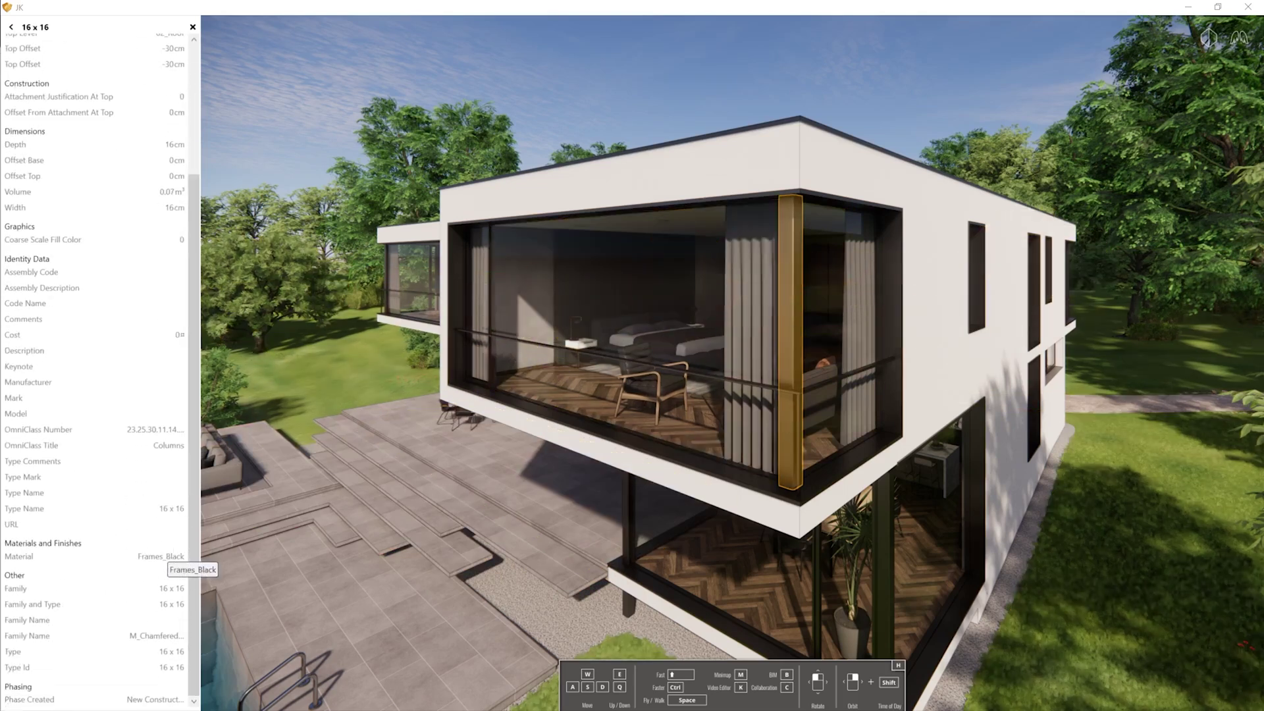
left_click(819, 323)
left_click(786, 152)
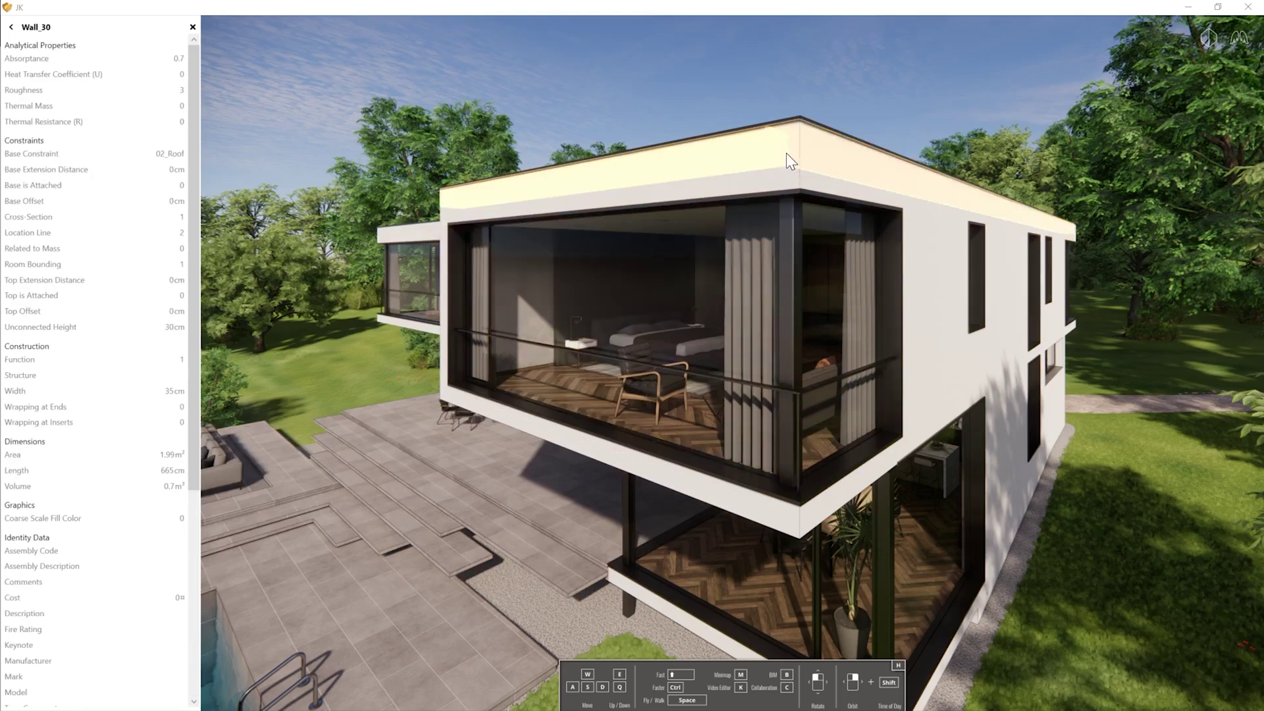
scroll(191, 307, "down", 1)
left_click_drag(191, 306, 184, 512)
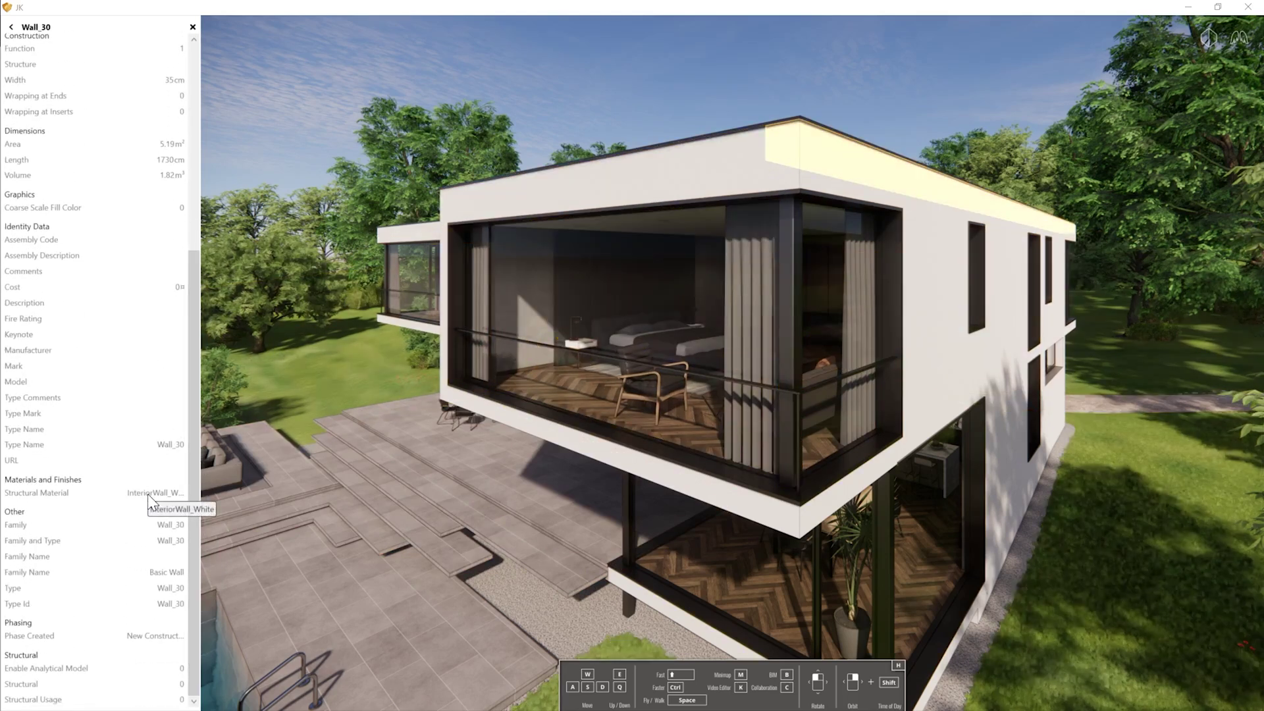
left_click(681, 590)
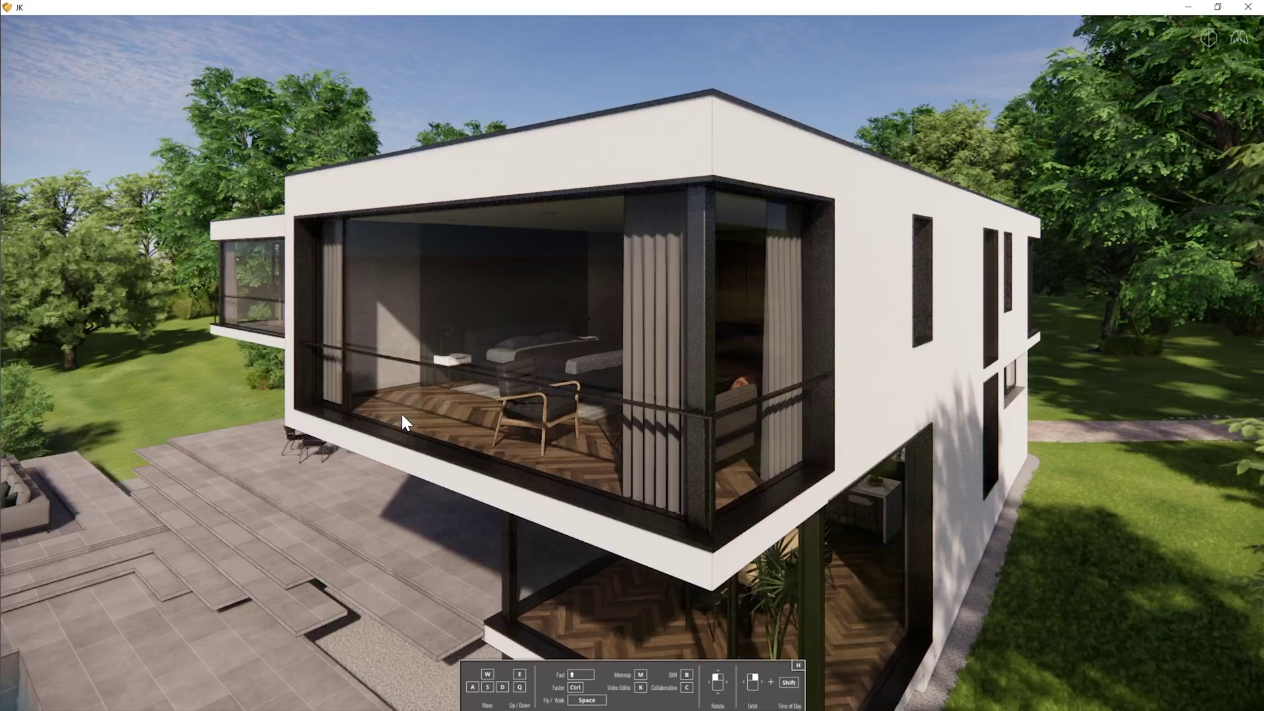
key("c")
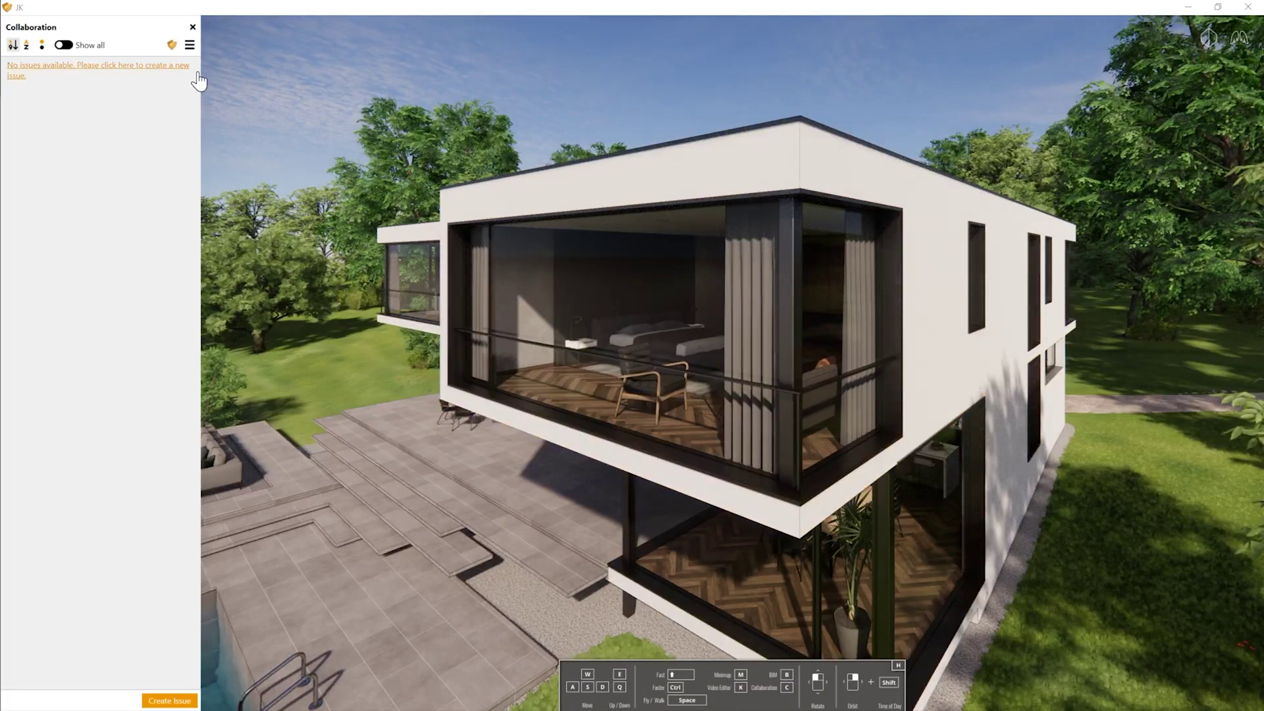
left_click(192, 27)
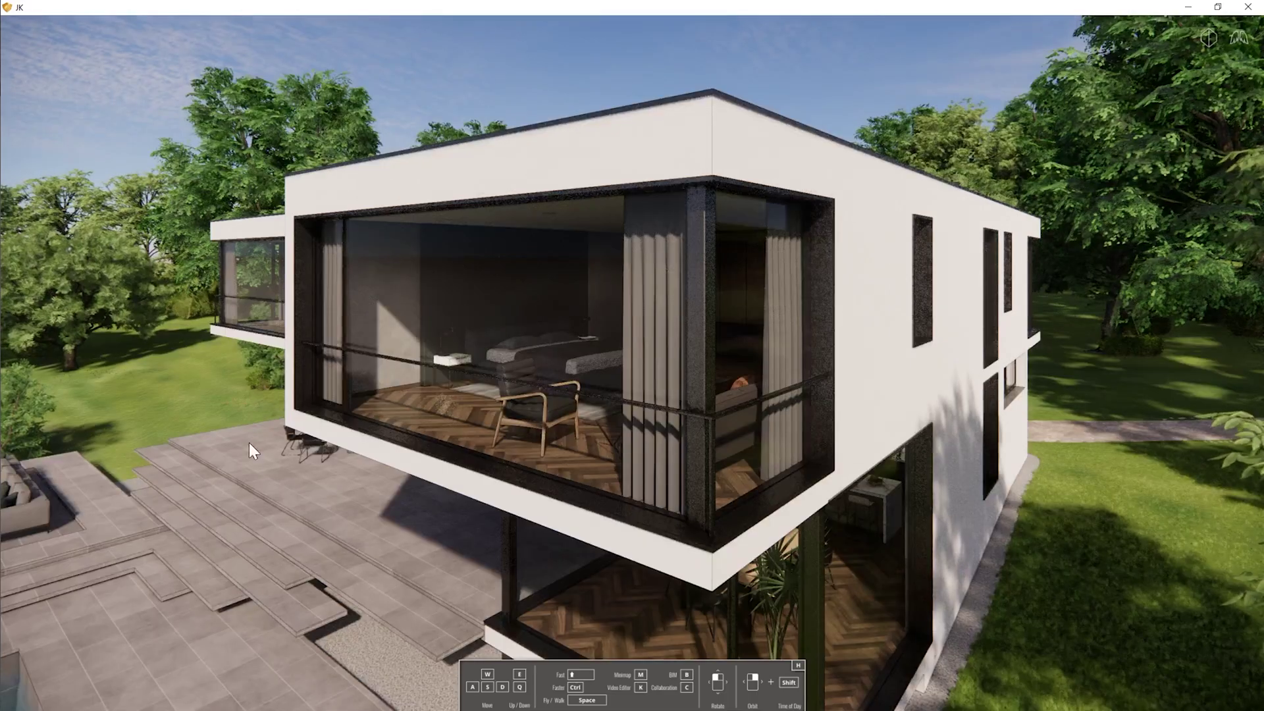
right_click(267, 484)
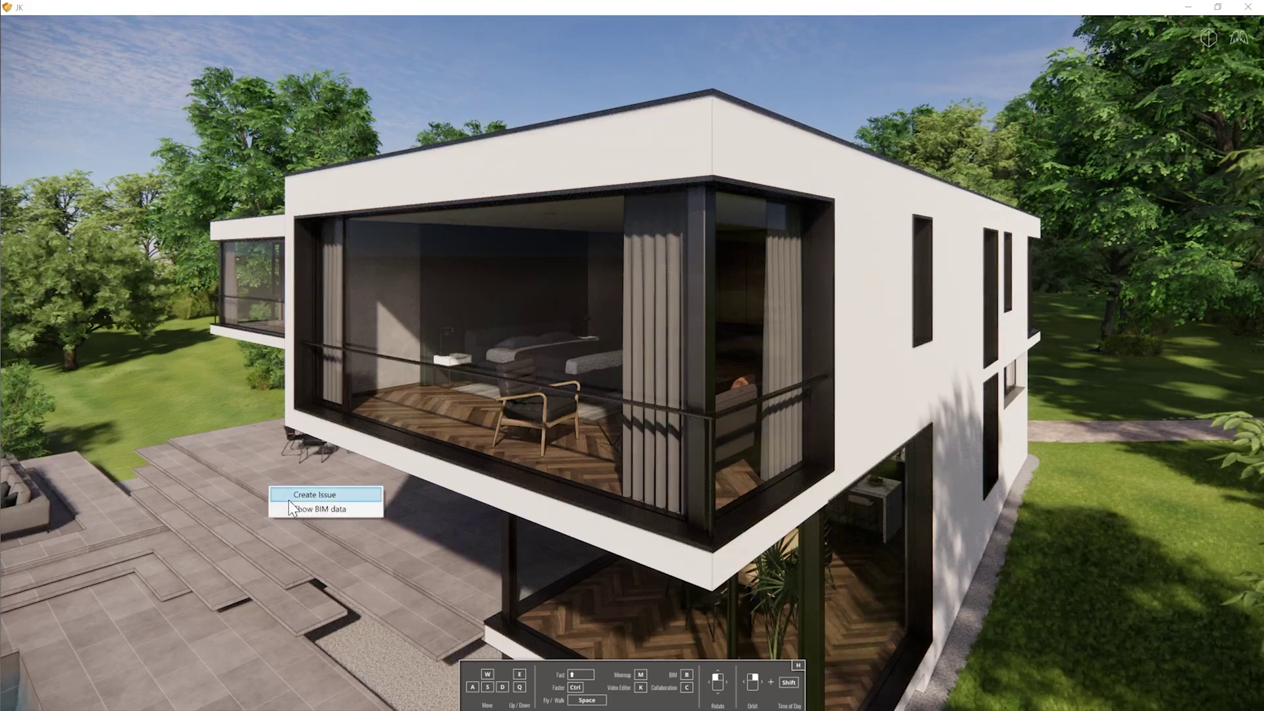
left_click(307, 497)
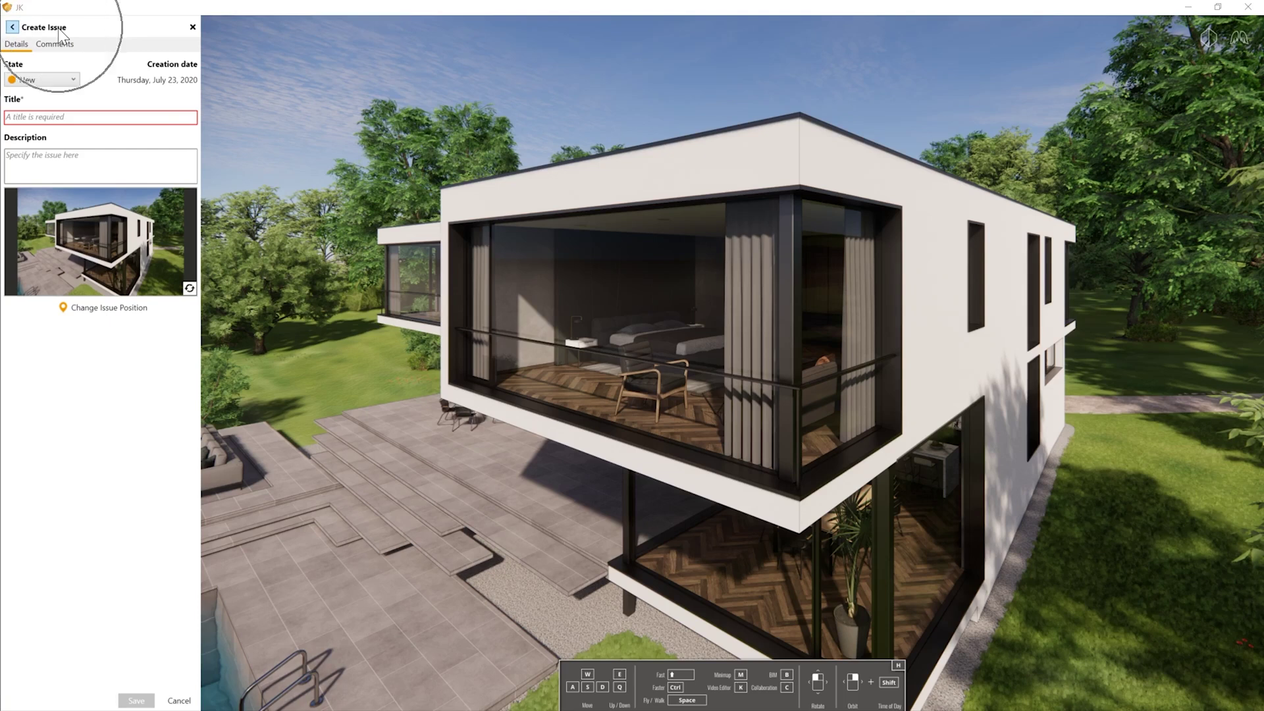
left_click(178, 701)
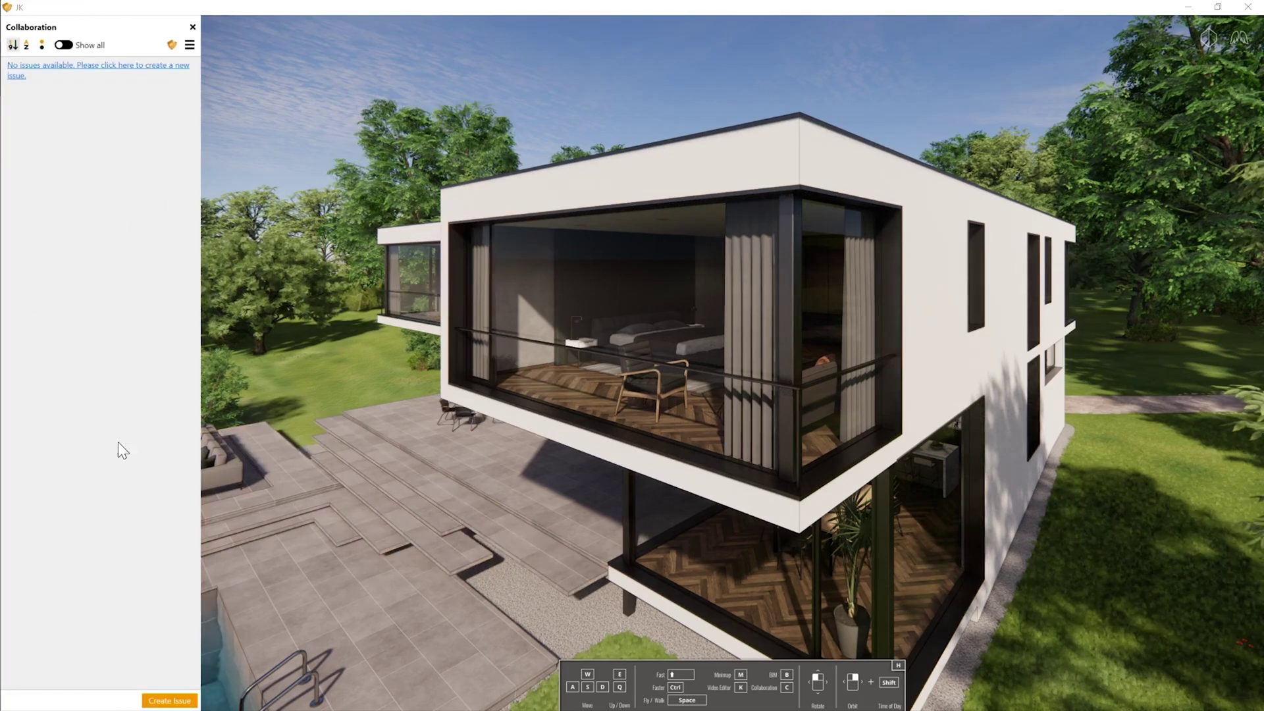
left_click(170, 701)
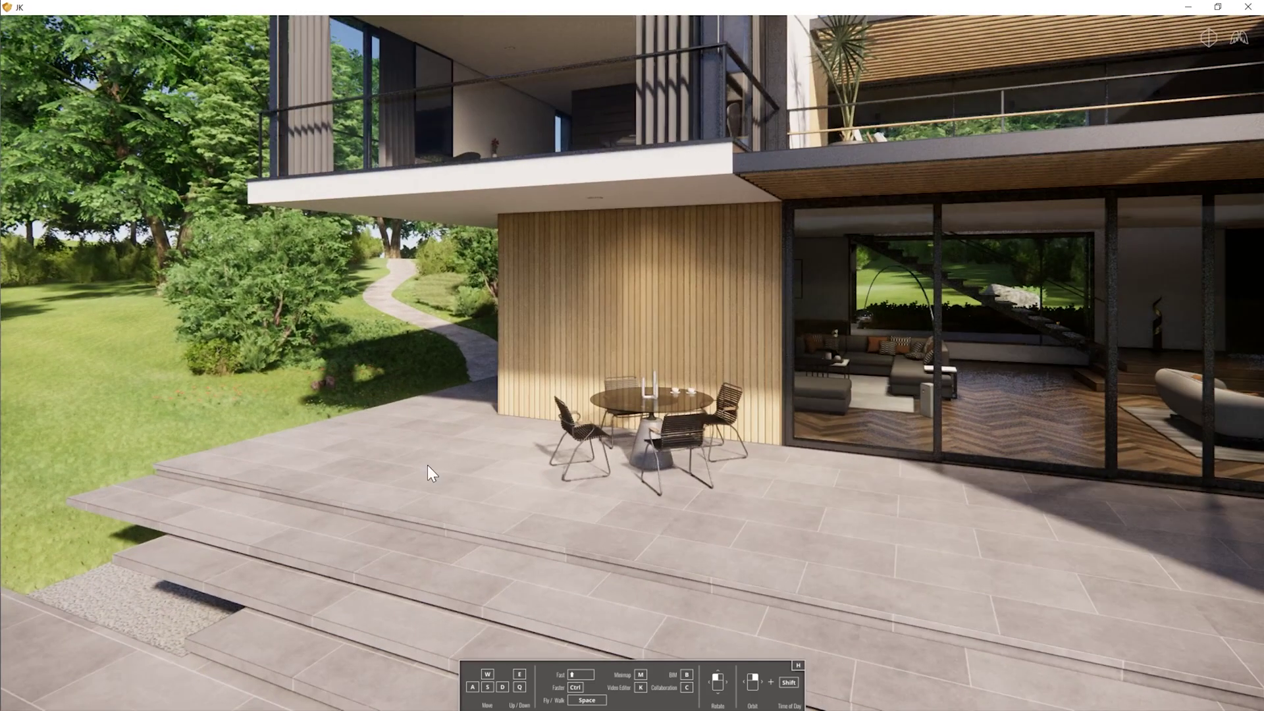
- Create a collaboration issue titled "Table" with the description "Move Left" for the terrace view
key("c")
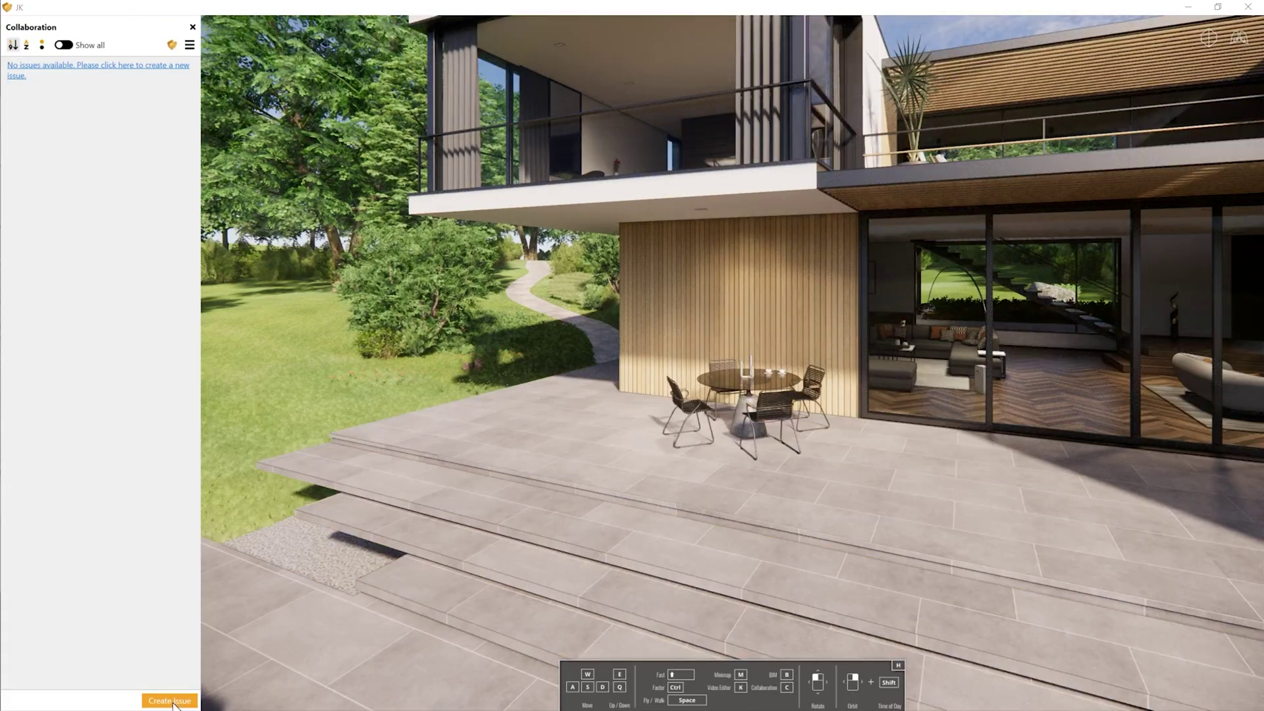
left_click(173, 702)
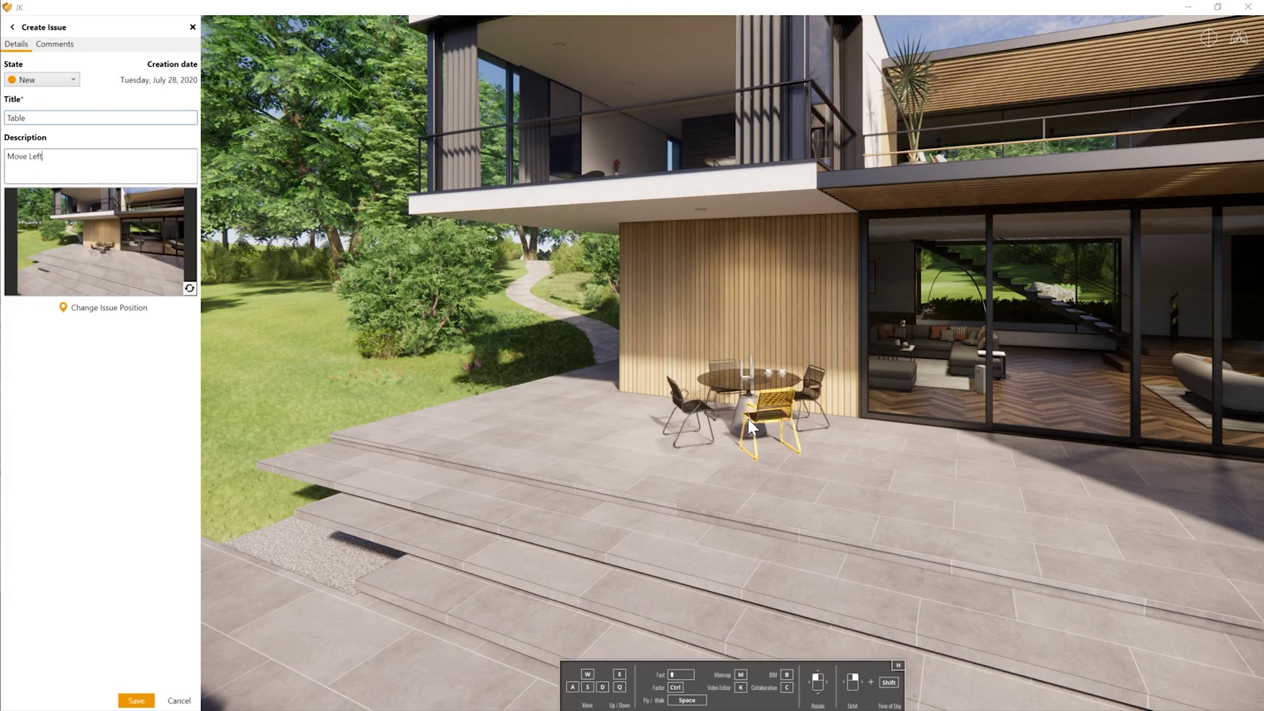
- Update the Table issue's camera view to a close-up of the terrace table and place its marker on the table base
key("w")
left_click_drag(765, 448, 794, 467)
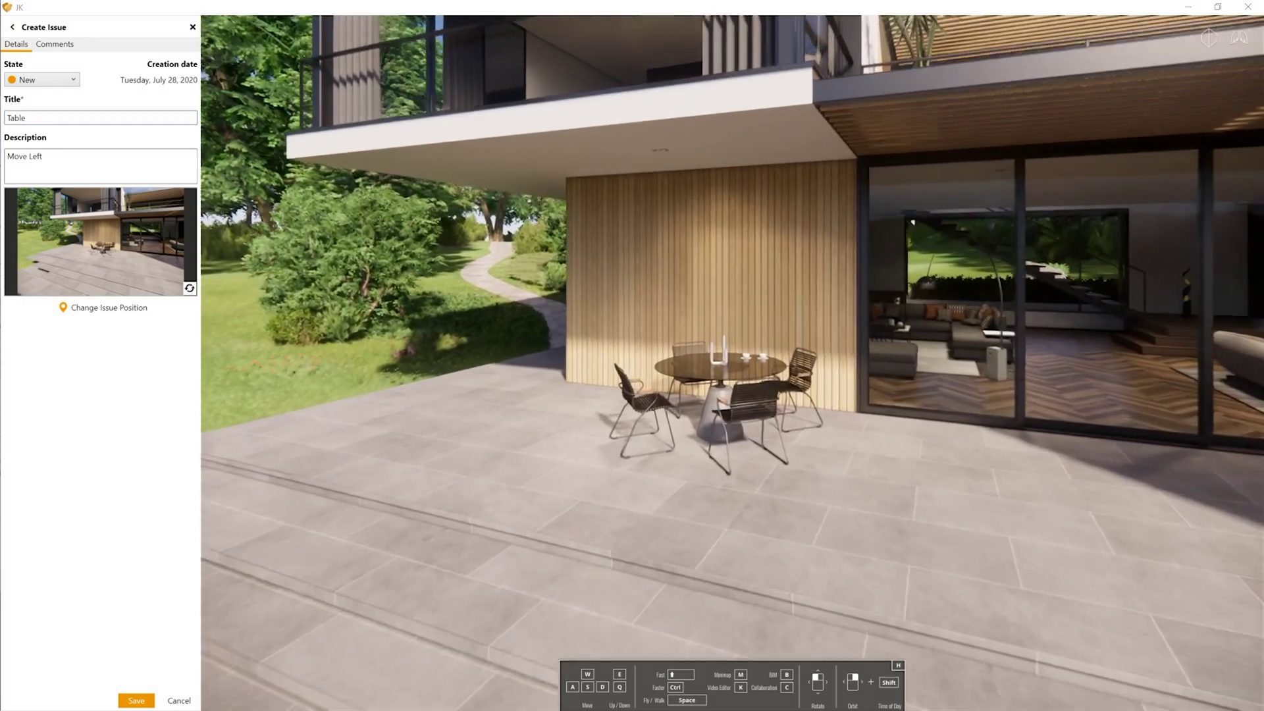
key("w")
key("a")
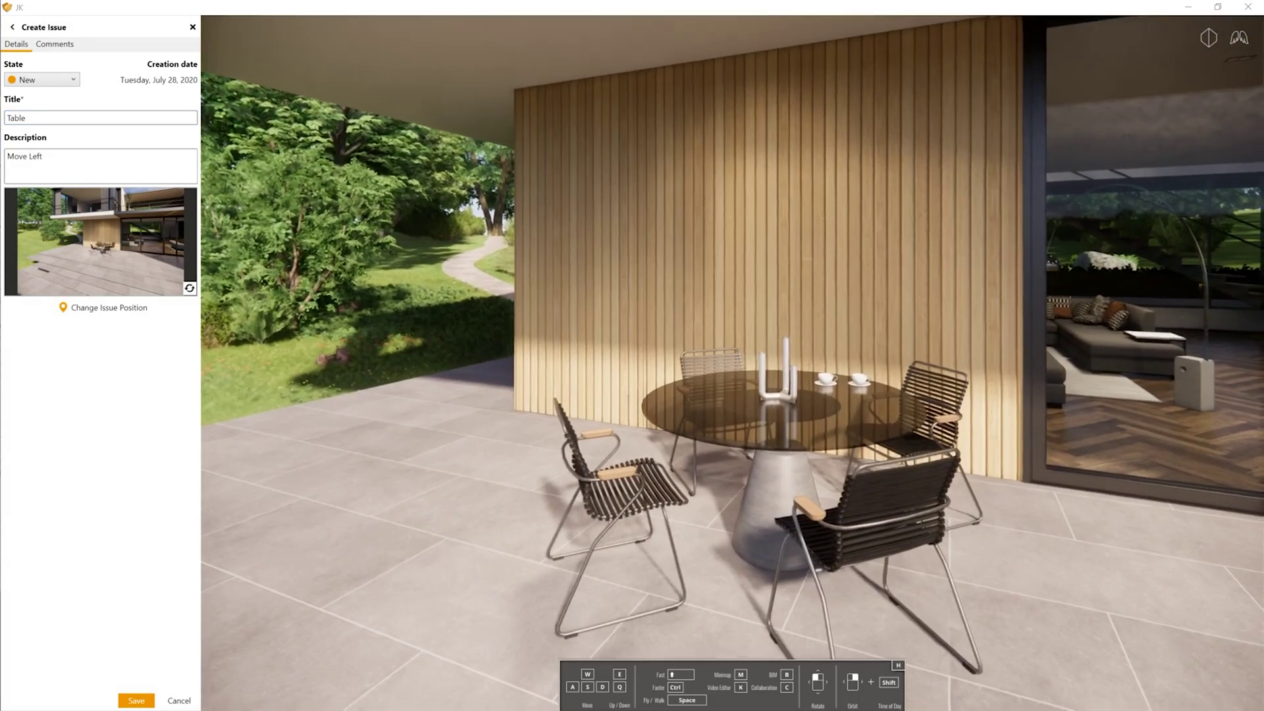
left_click_drag(793, 468, 798, 494)
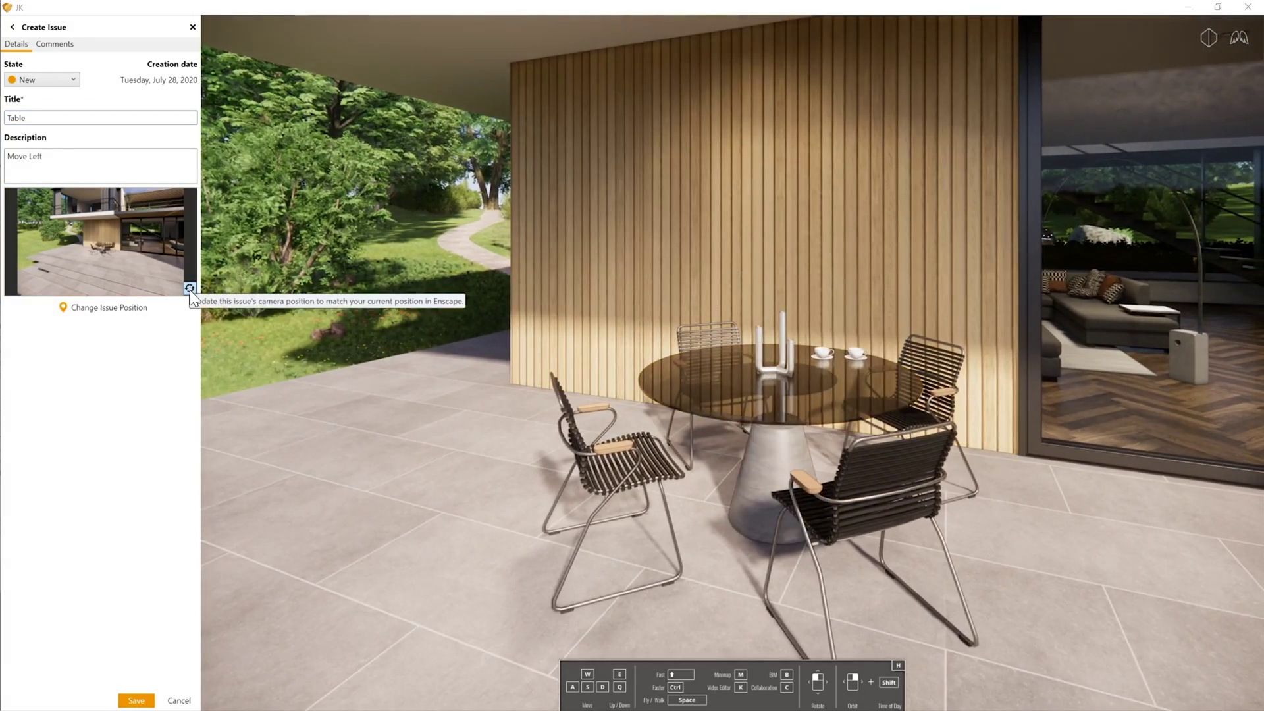
left_click(190, 290)
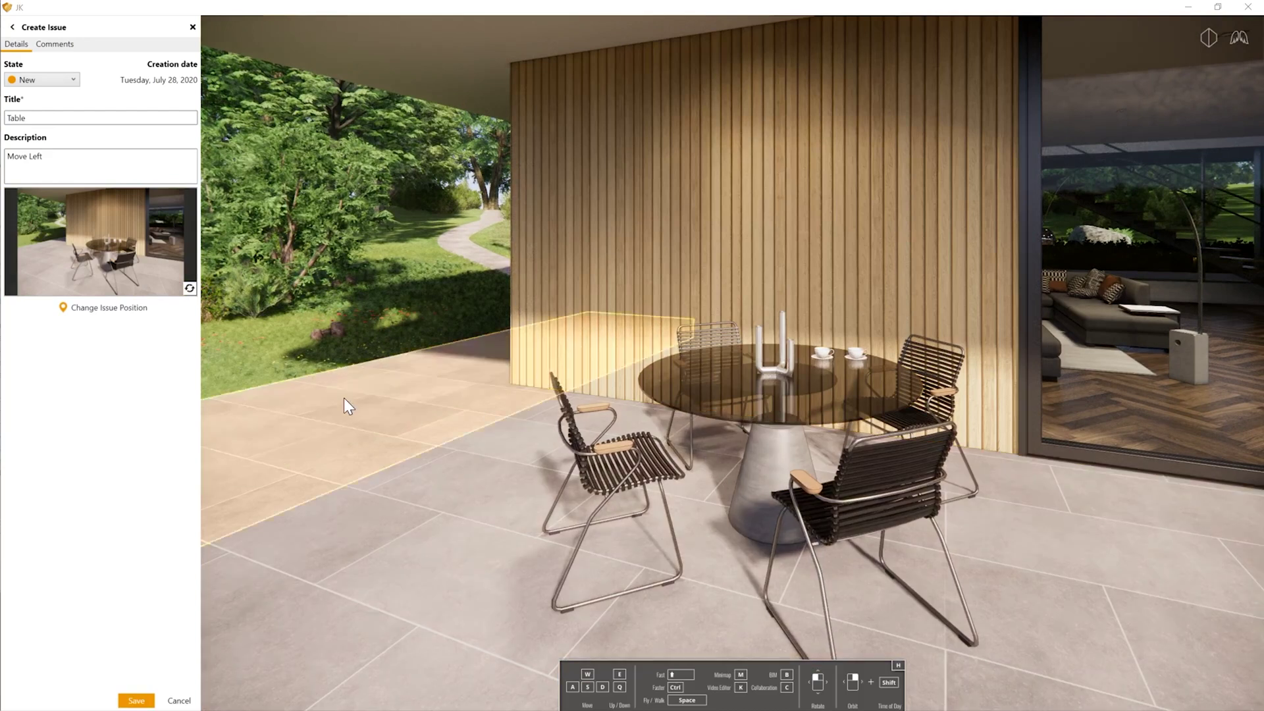
left_click(72, 309)
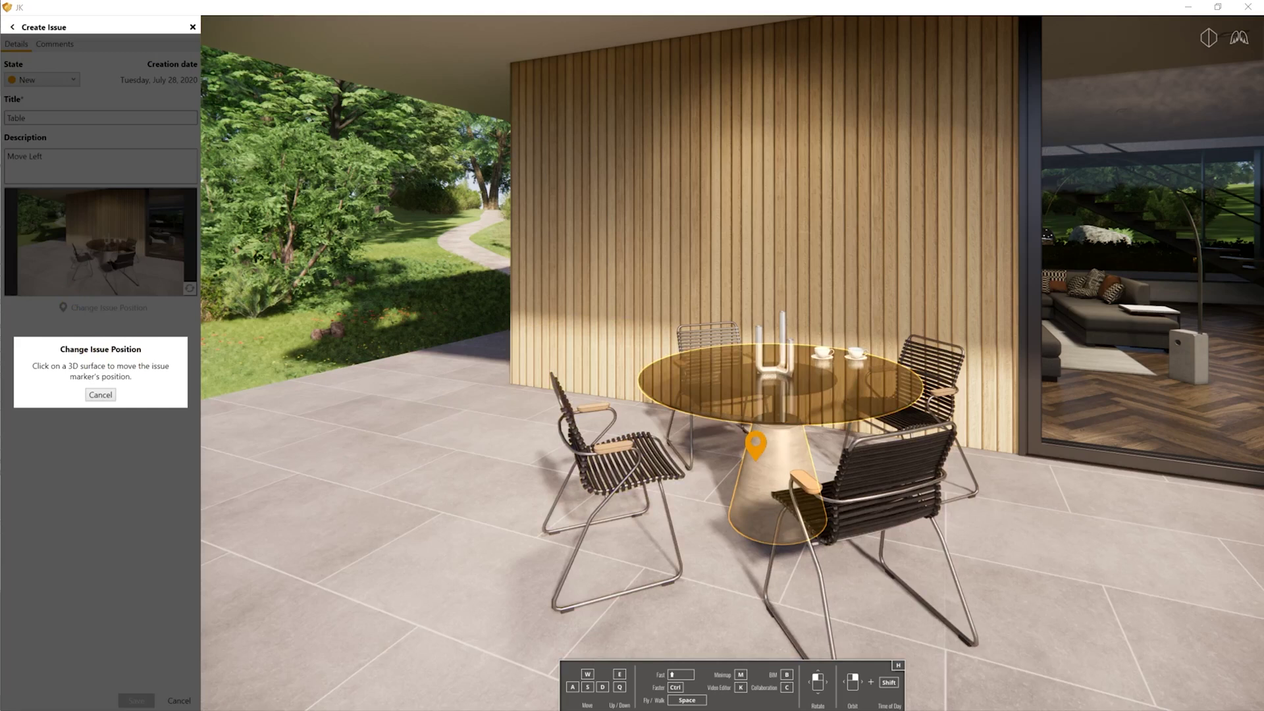
left_click(755, 446)
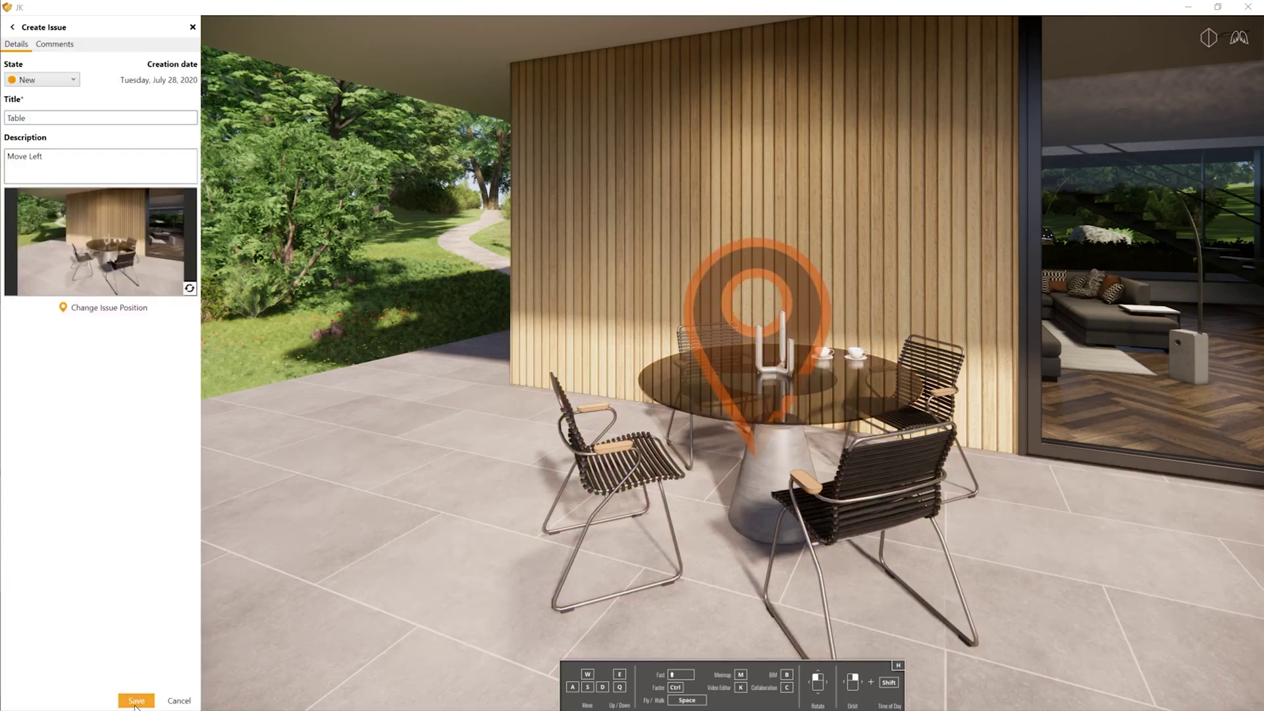
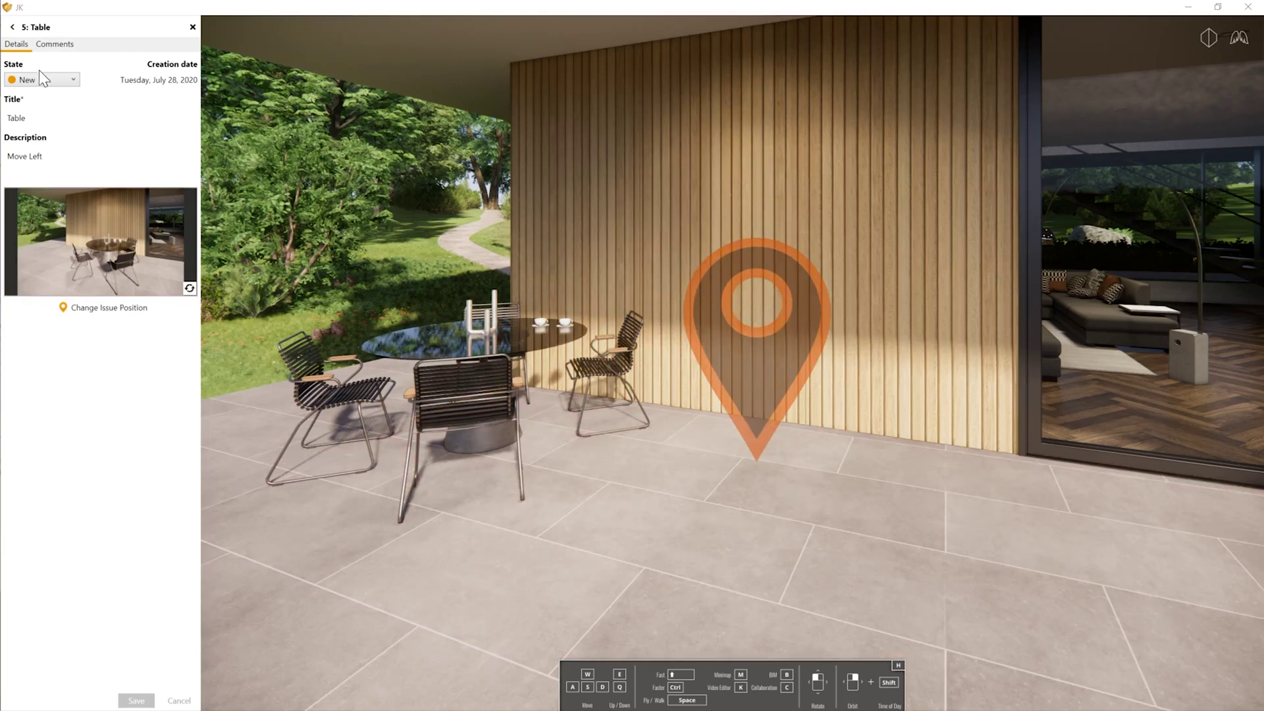
- Set the Table issue's state to Done and save it
left_click(48, 82)
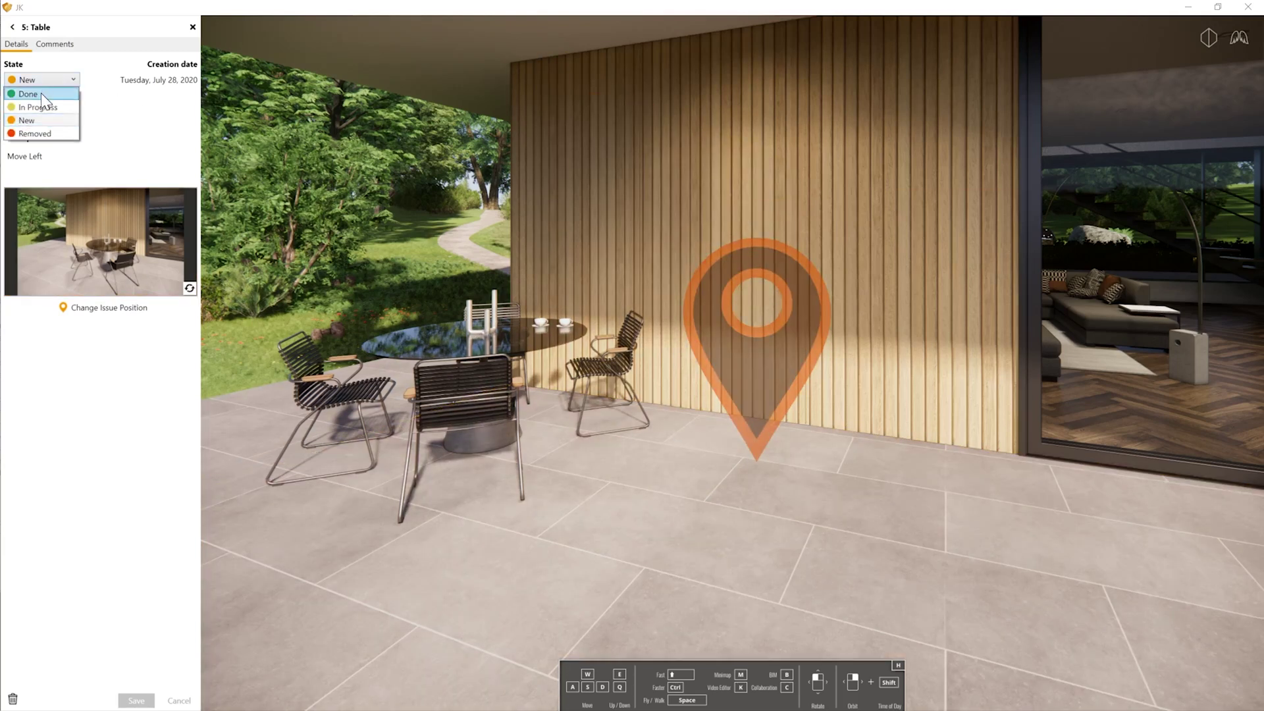
left_click(41, 93)
left_click(146, 705)
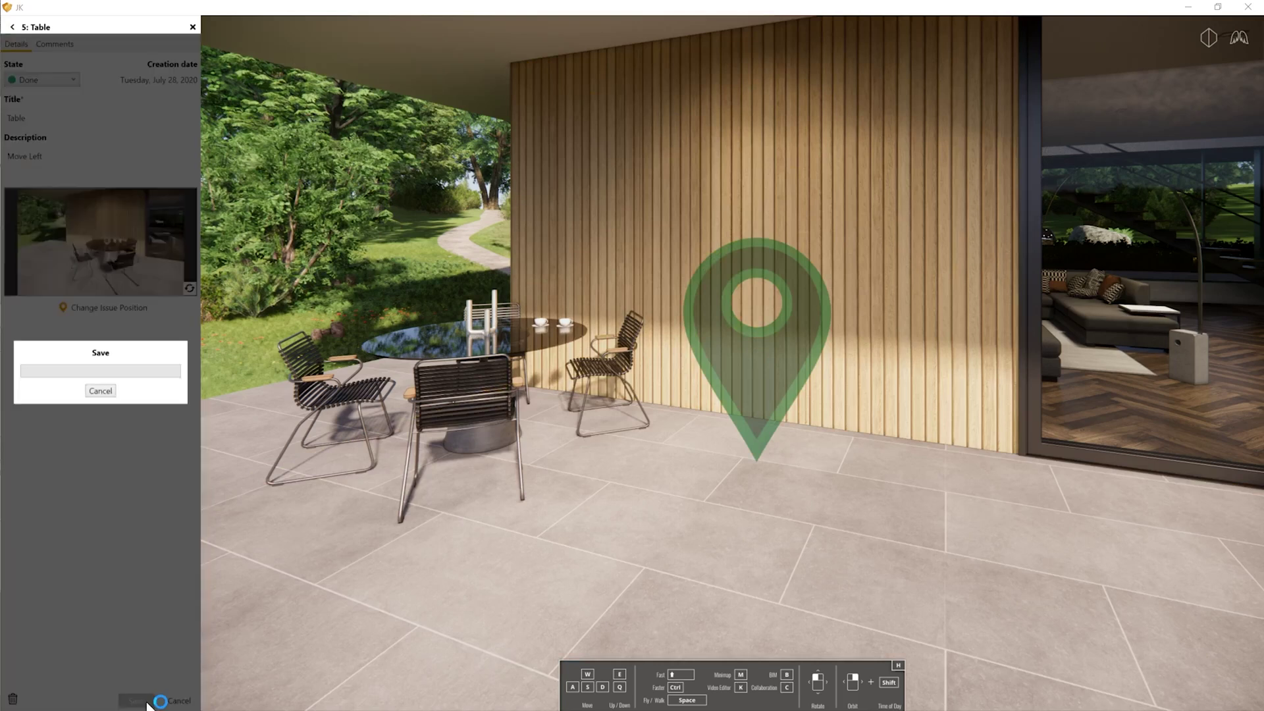
left_click(82, 100)
left_click(82, 100)
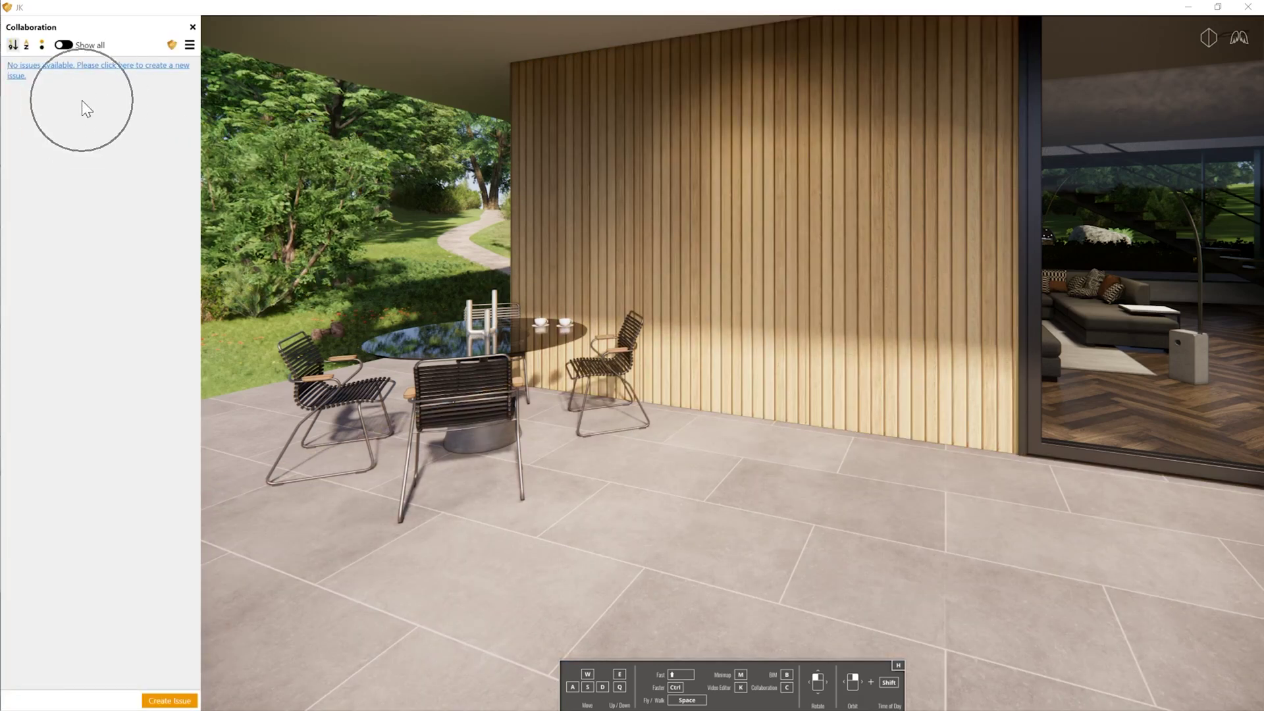
- Show all collaboration issues, including completed ones, and look over their markers around the terrace
left_click(64, 46)
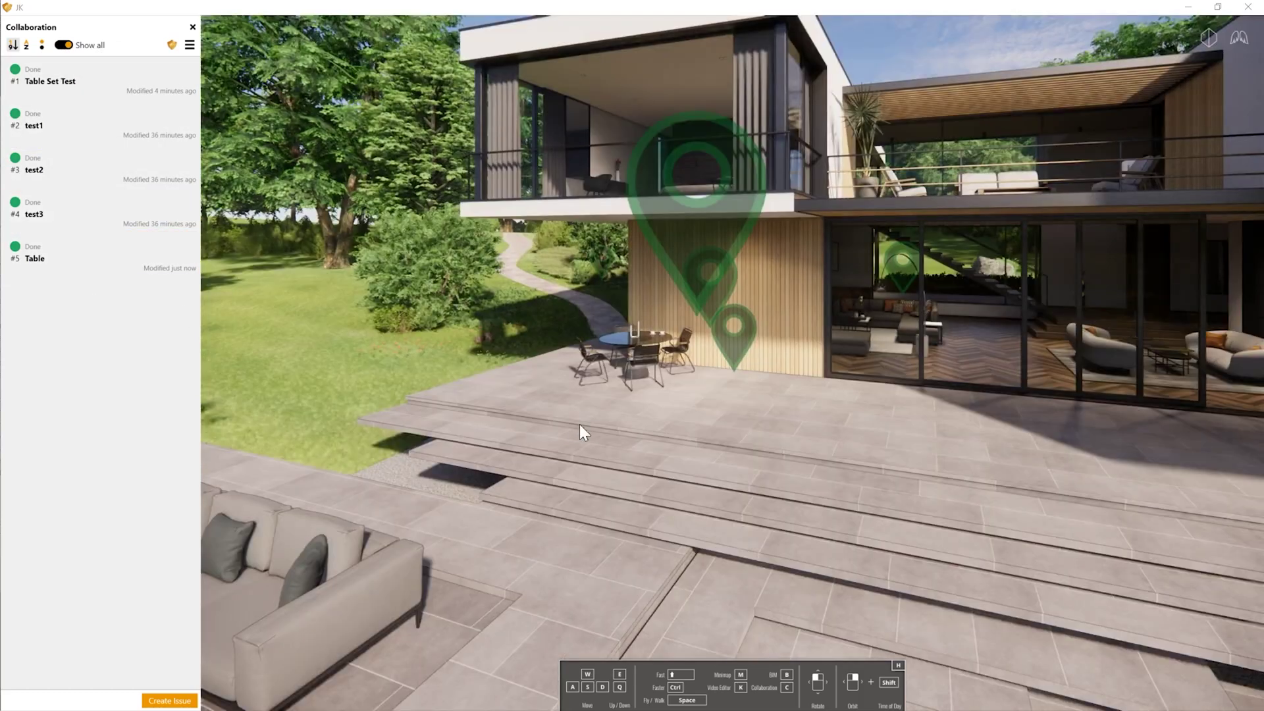
right_click_drag(579, 424, 421, 424)
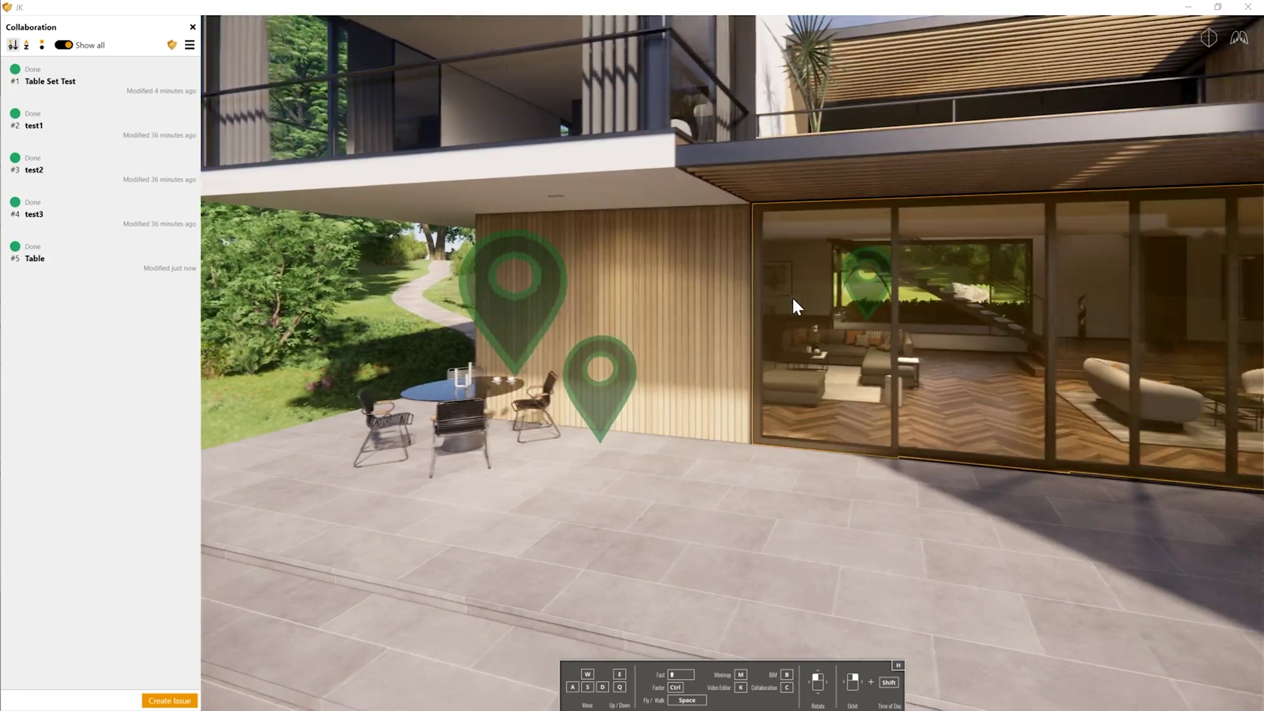
key("d")
left_click_drag(717, 330, 580, 330)
key("s")
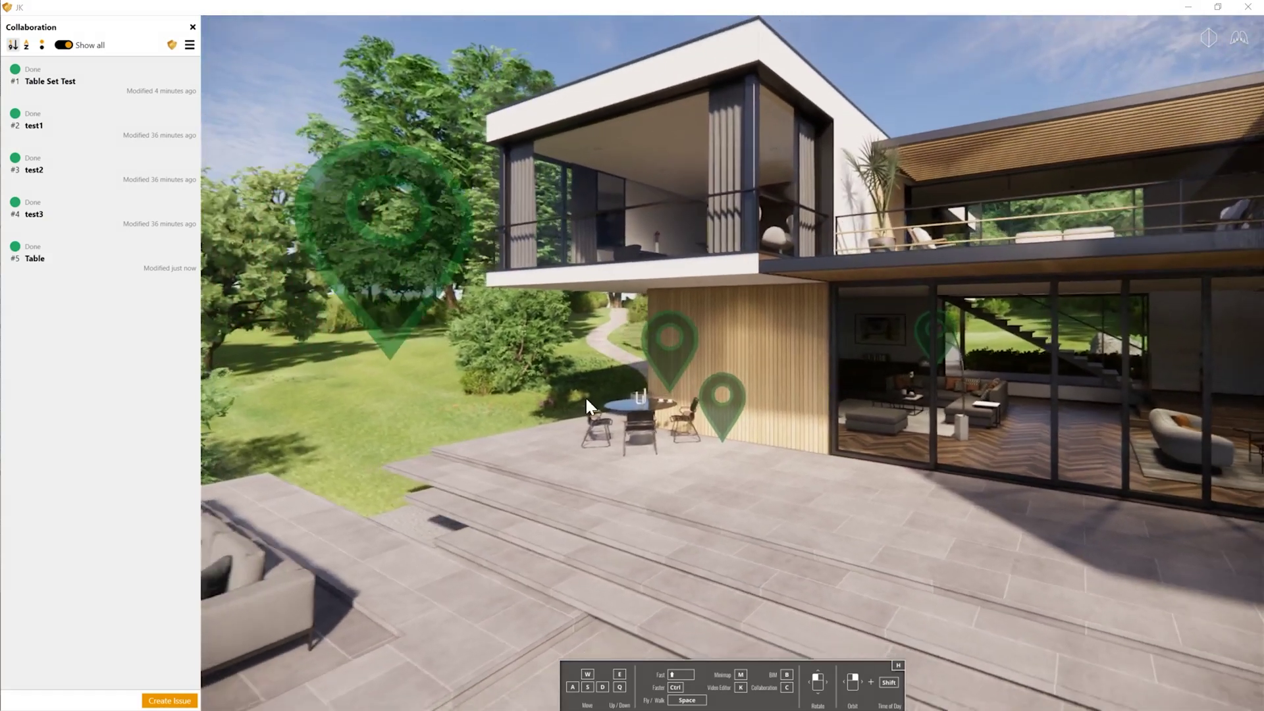
left_click(434, 278)
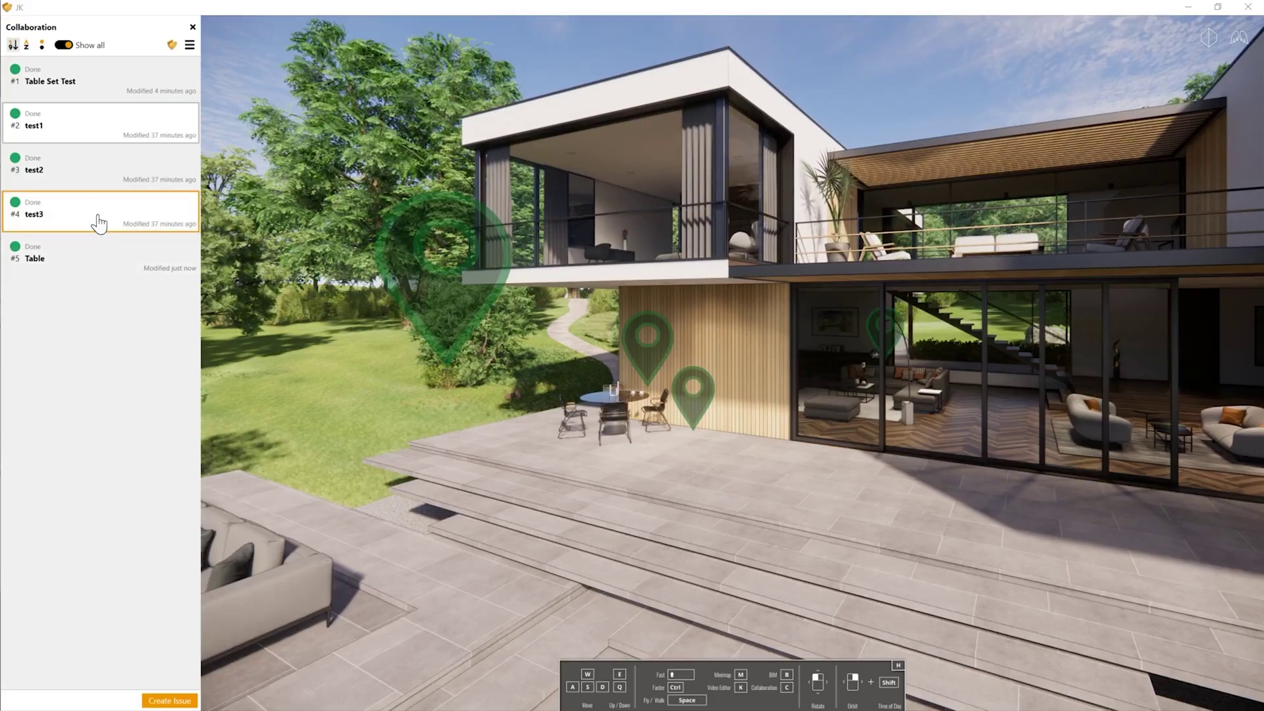
- View the issue test3, return to the issue list and open the issue test1
left_click(96, 217)
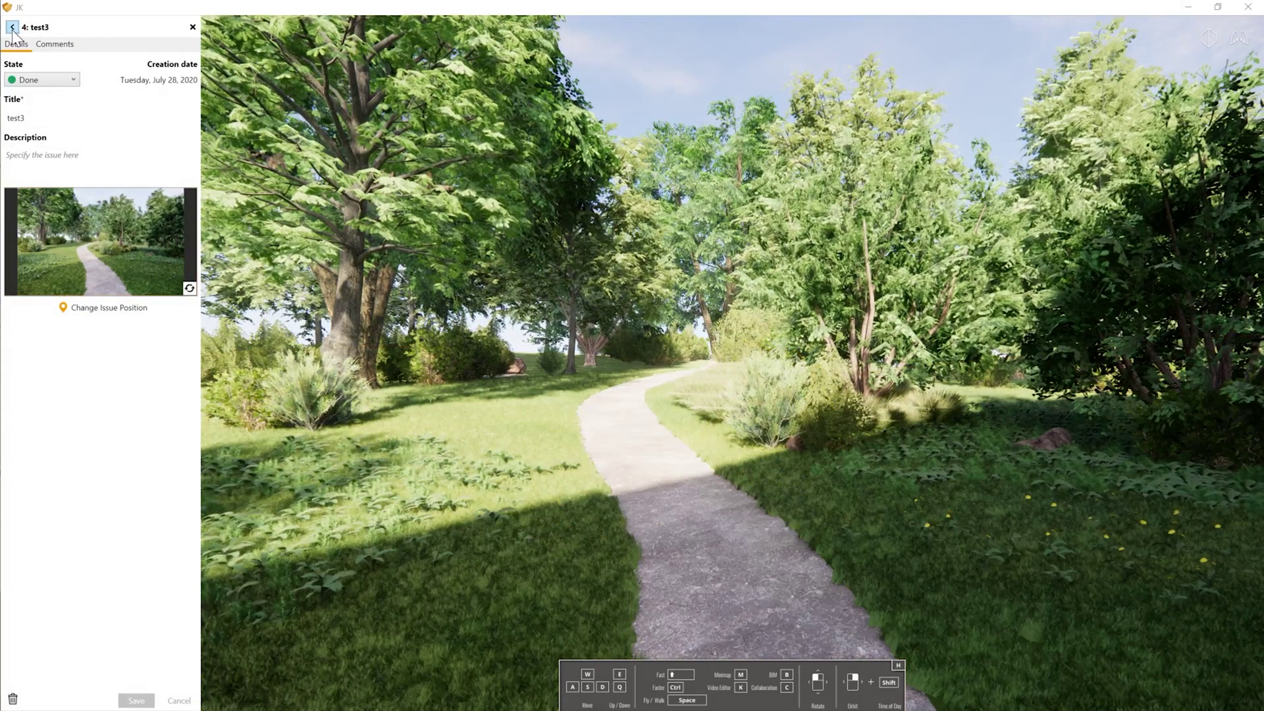
left_click(14, 30)
left_click(109, 150)
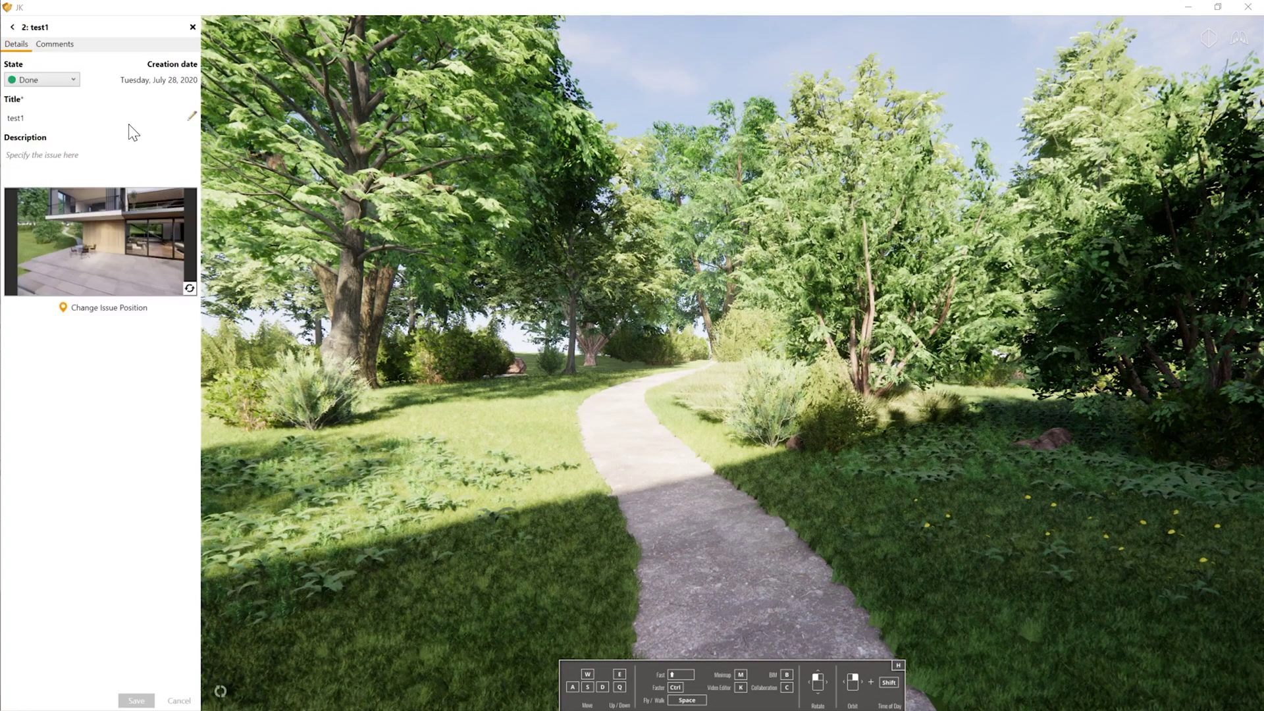
- Set the Table Set issue's state to In Progress and post the comment "This is not done yet!" on it
left_click(68, 80)
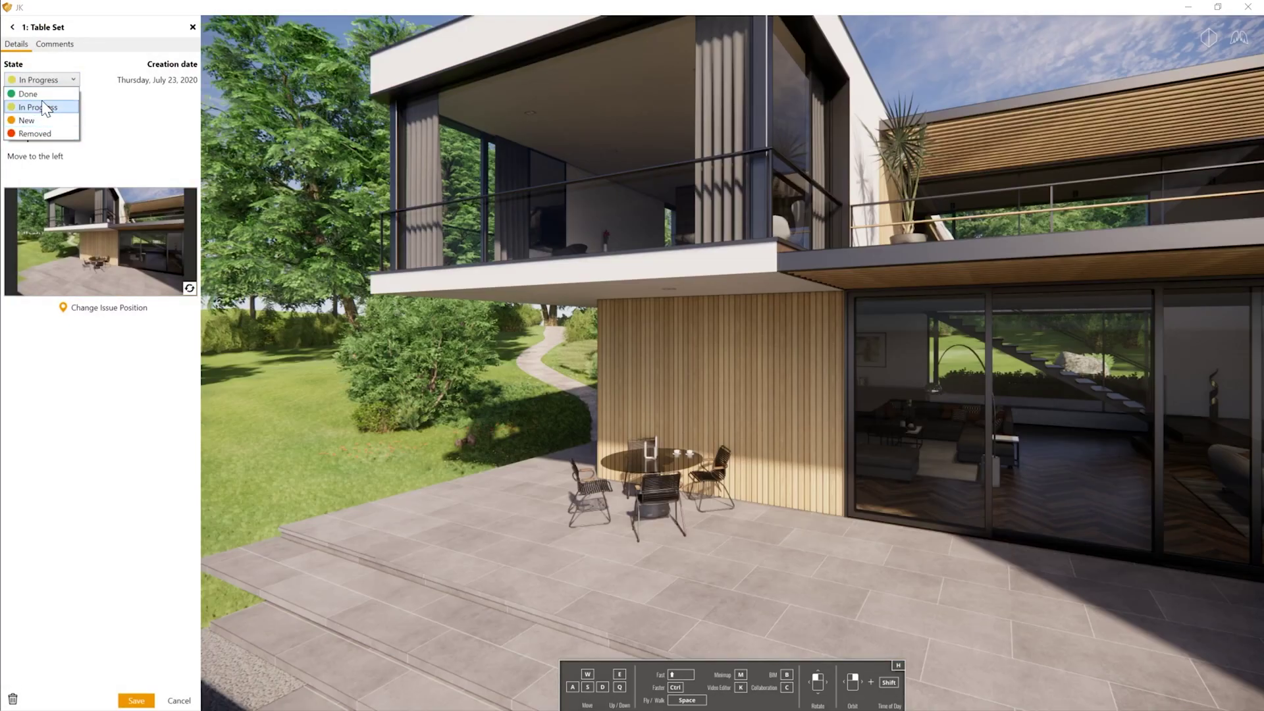
left_click(40, 109)
left_click(62, 46)
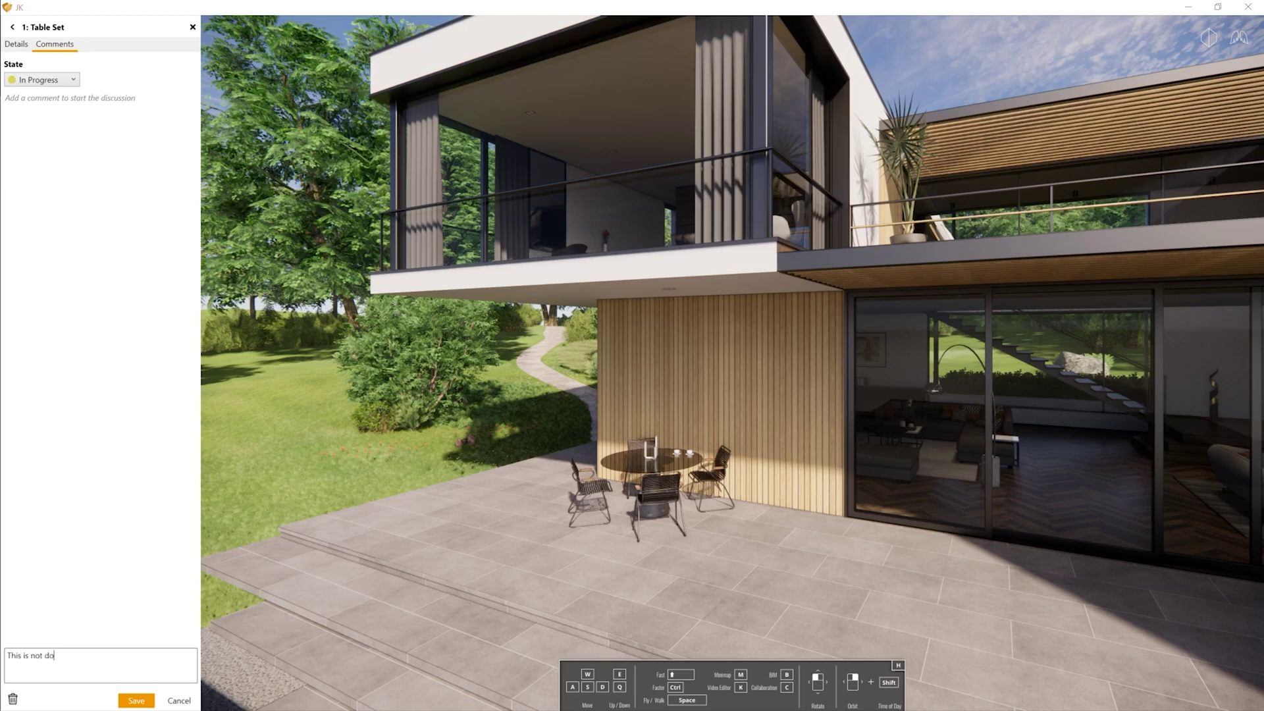
key("Return")
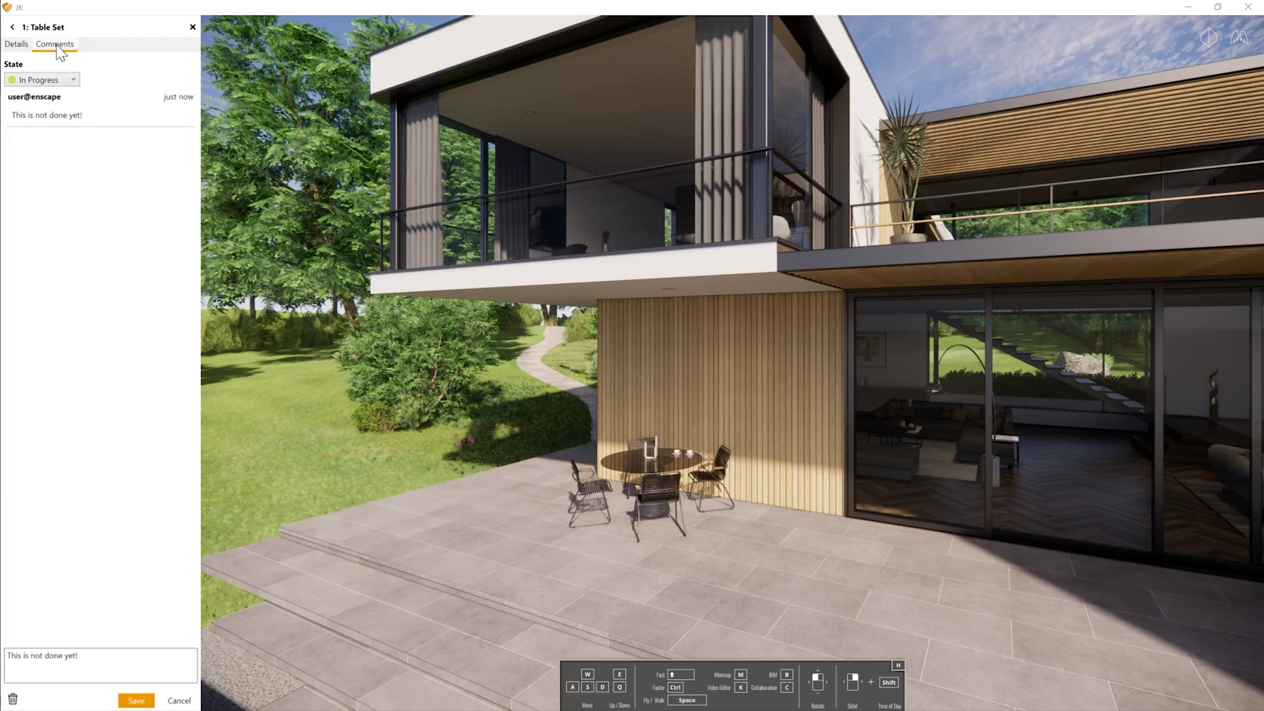
left_click(17, 45)
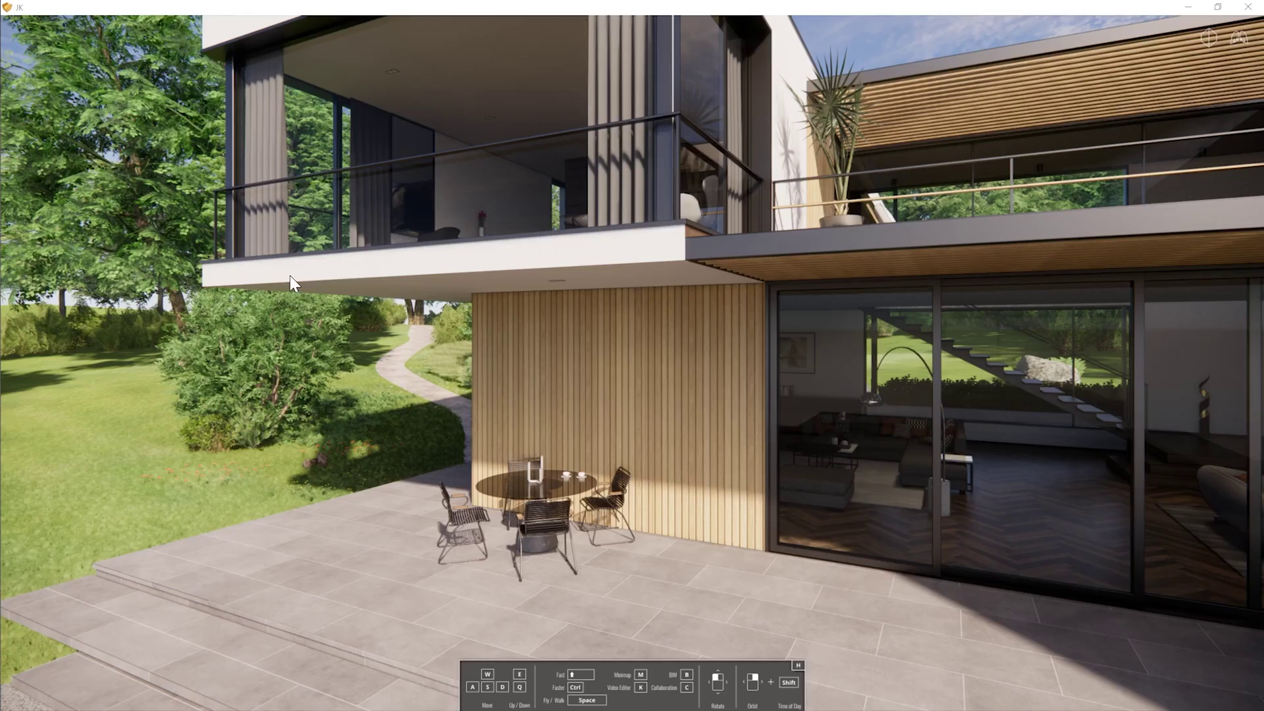
- Switch the collaboration source to BIM Track, save the setting and sign in with the prefilled account credentials
key("c")
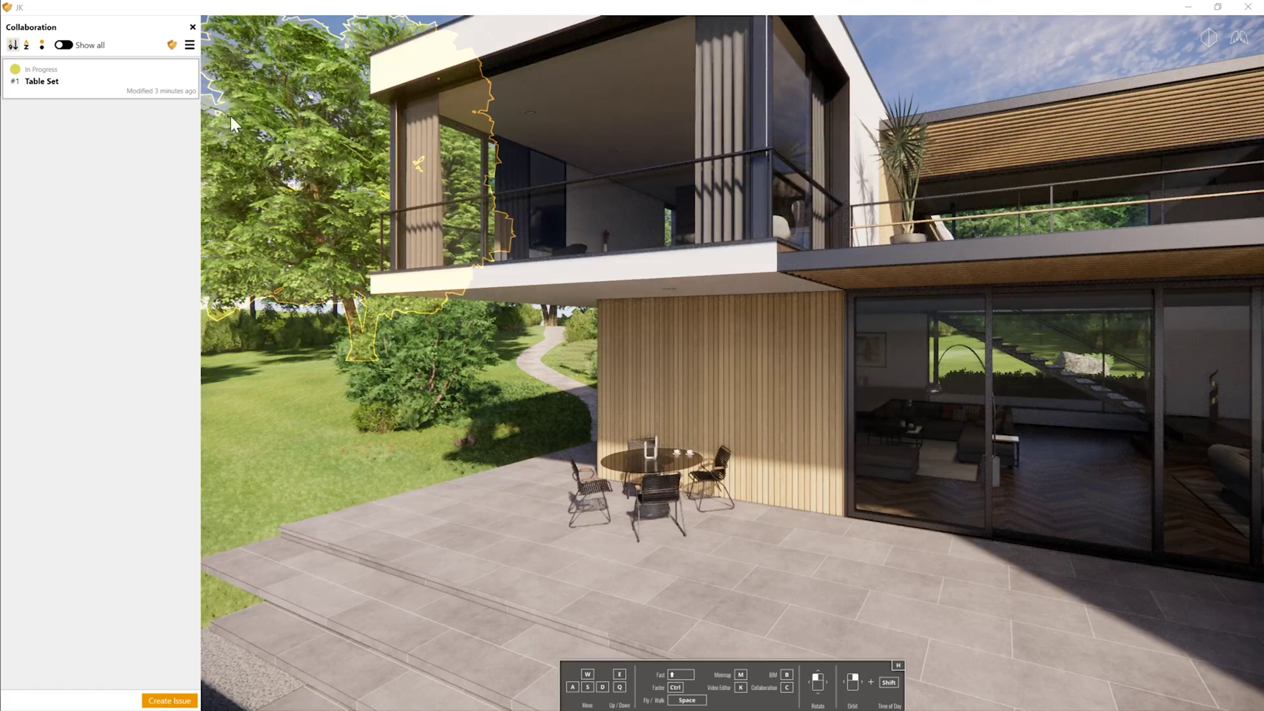
mouse_move(173, 53)
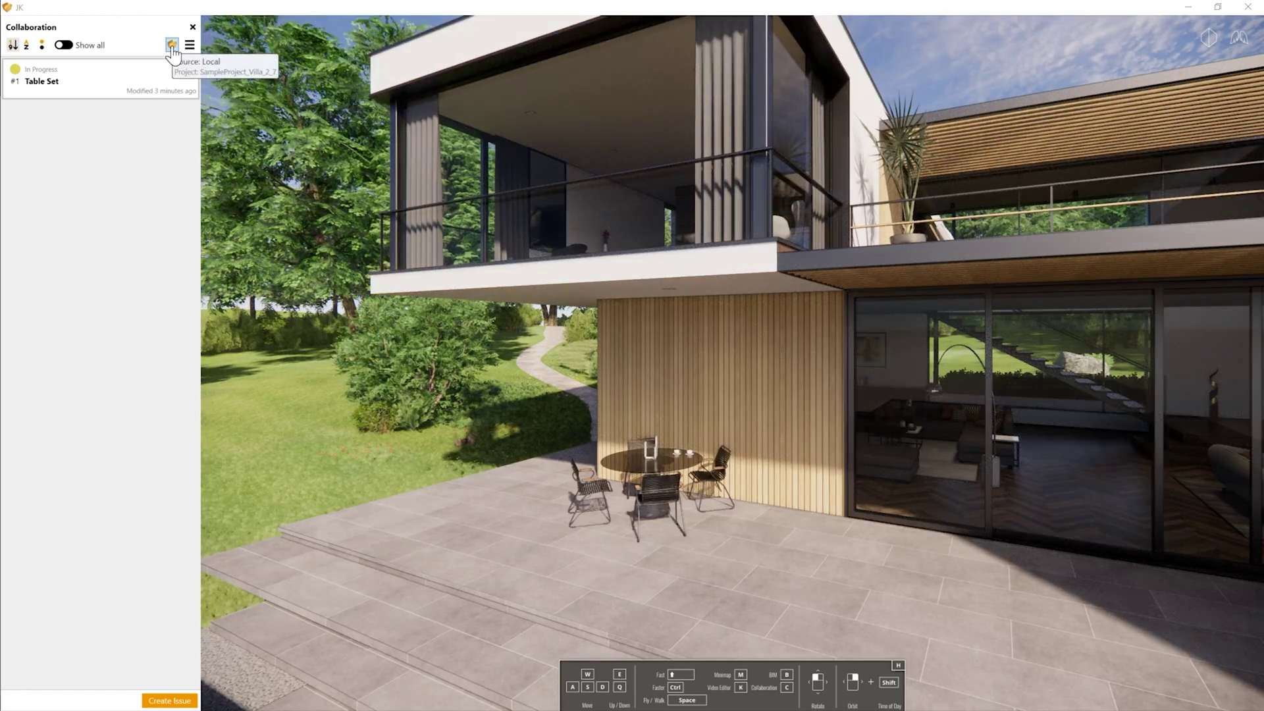
left_click(173, 46)
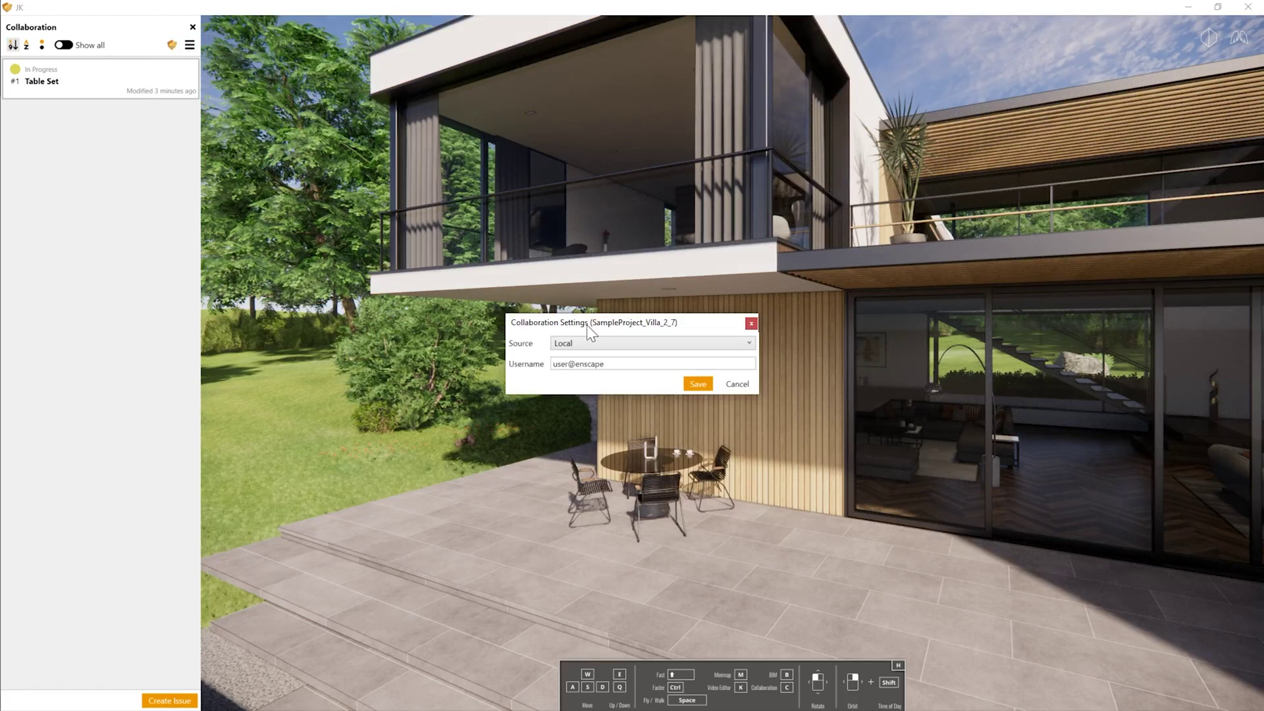
left_click(610, 345)
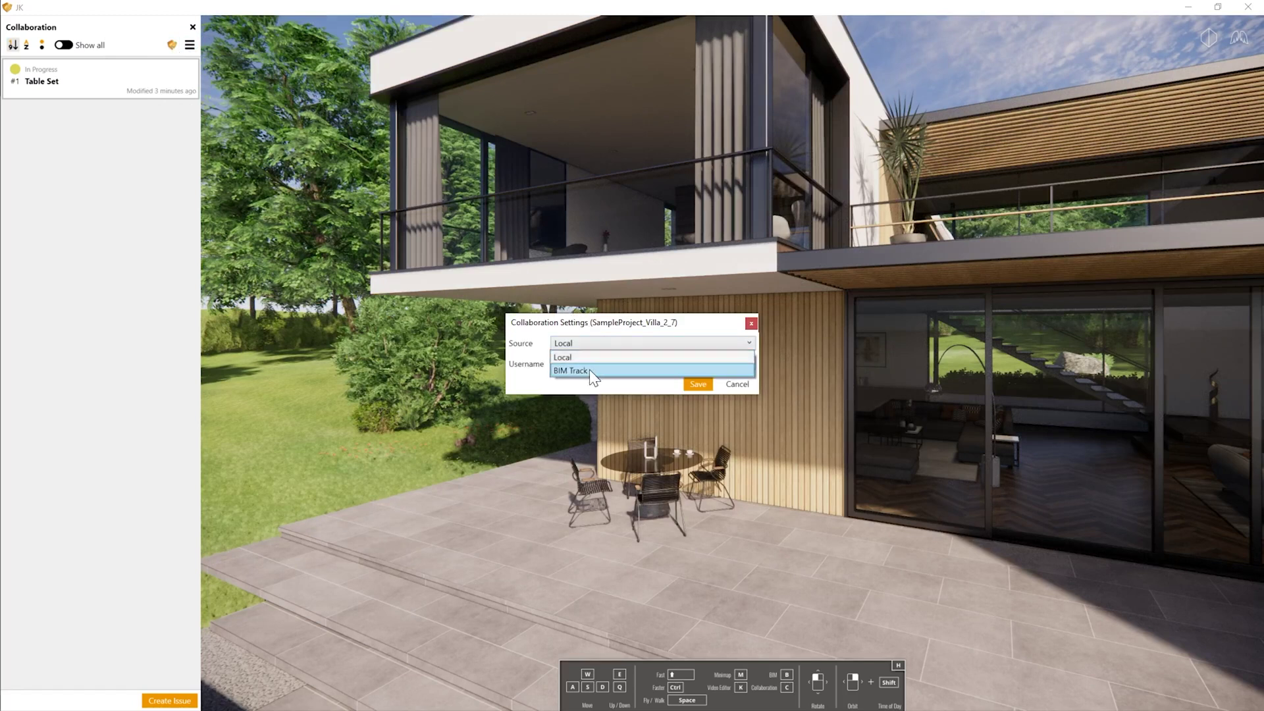
left_click(590, 369)
left_click(699, 386)
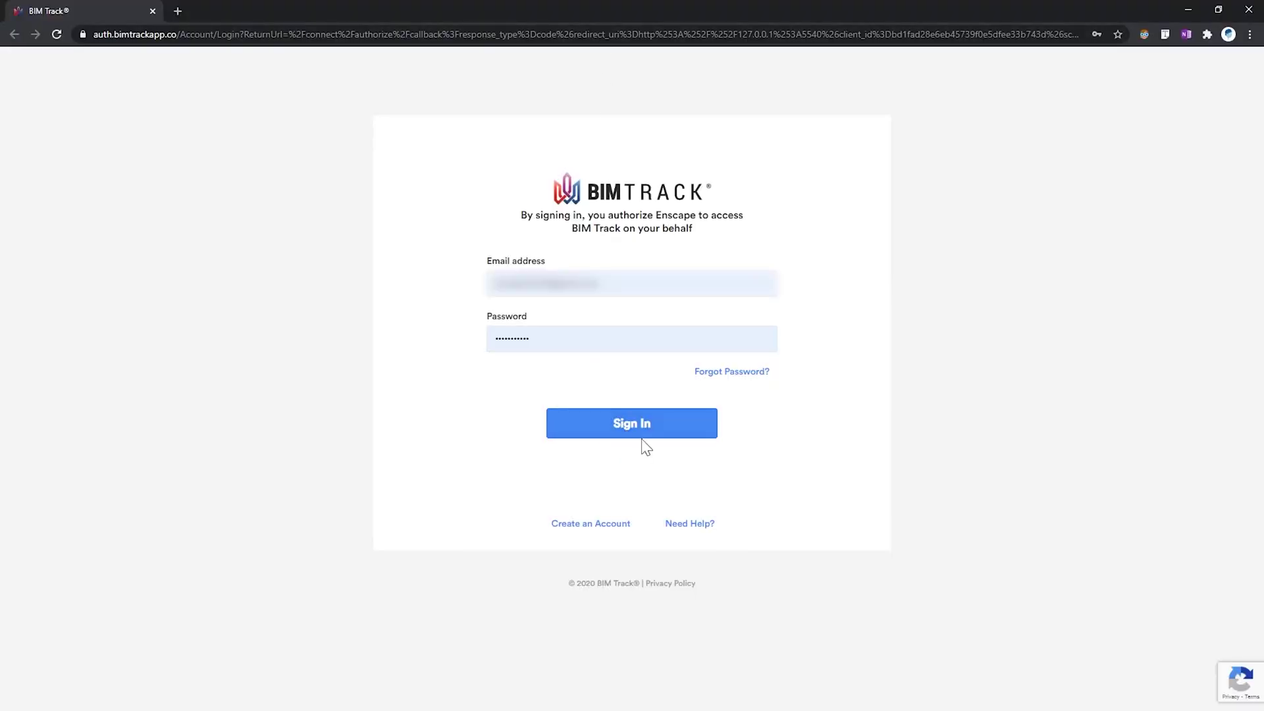
left_click(644, 432)
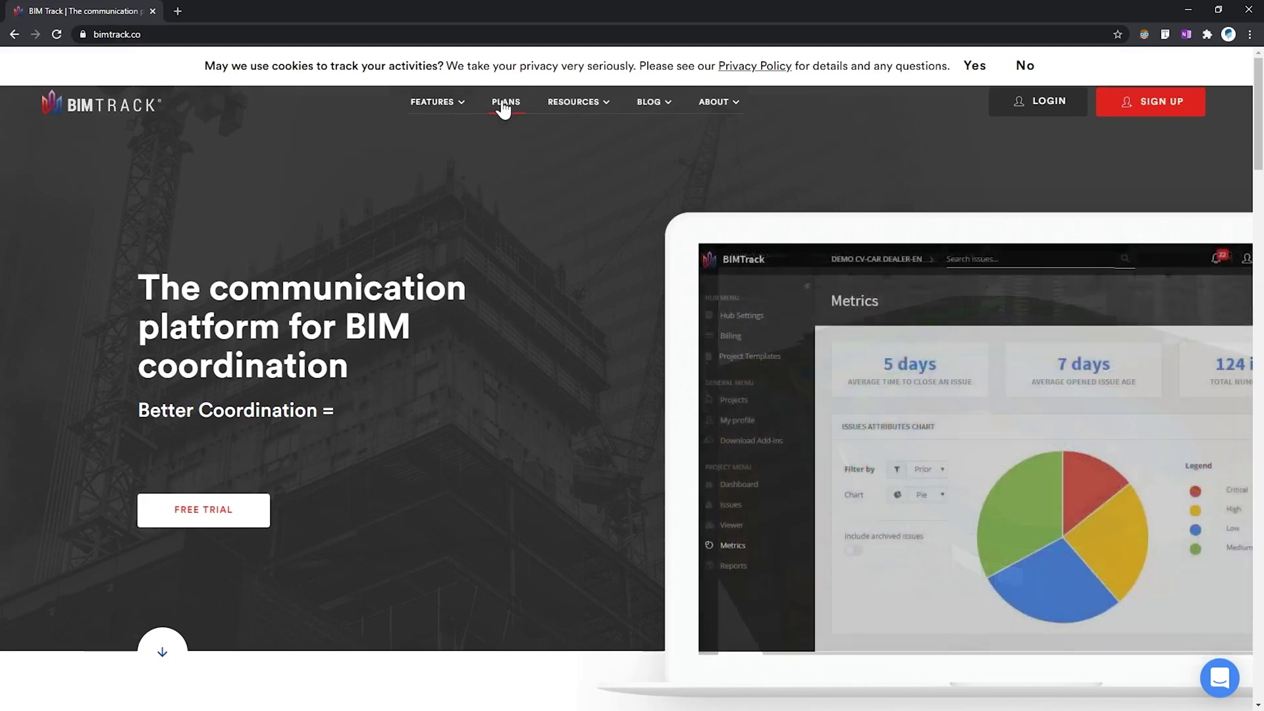
- Log in to the BIM Track website in the browser and open the personal hub without projects
left_click(1041, 105)
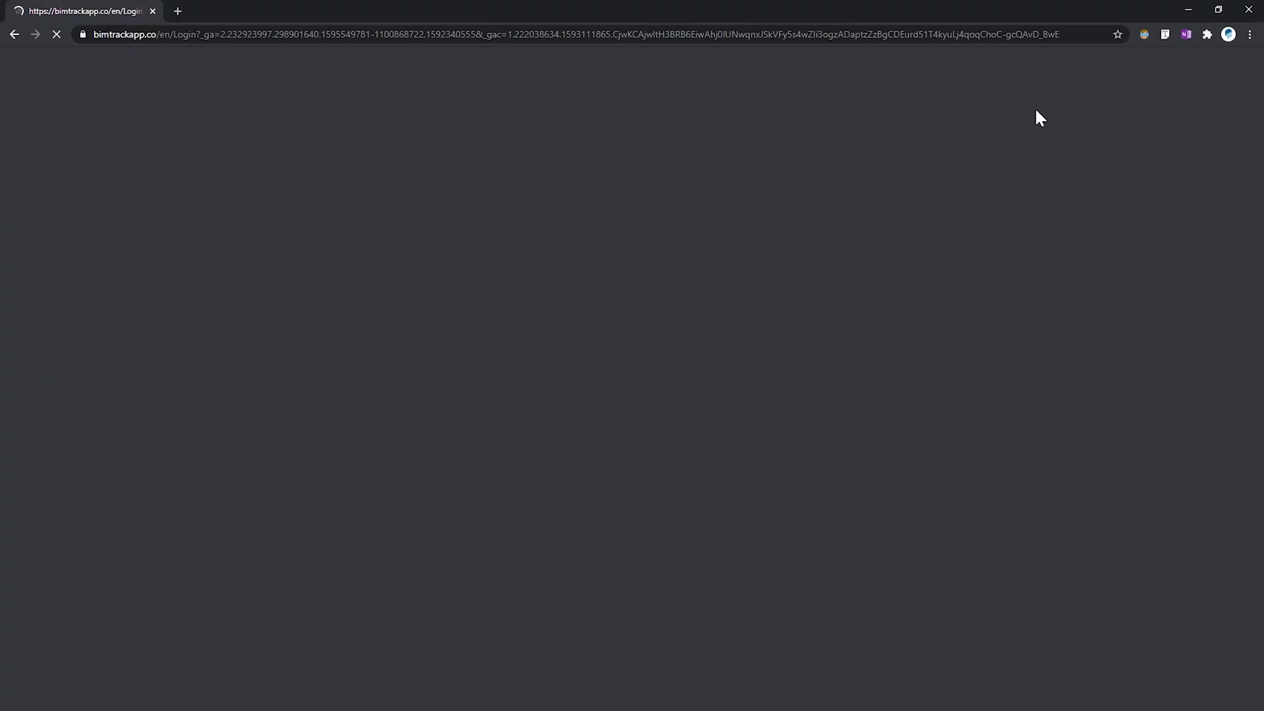
left_click(220, 318)
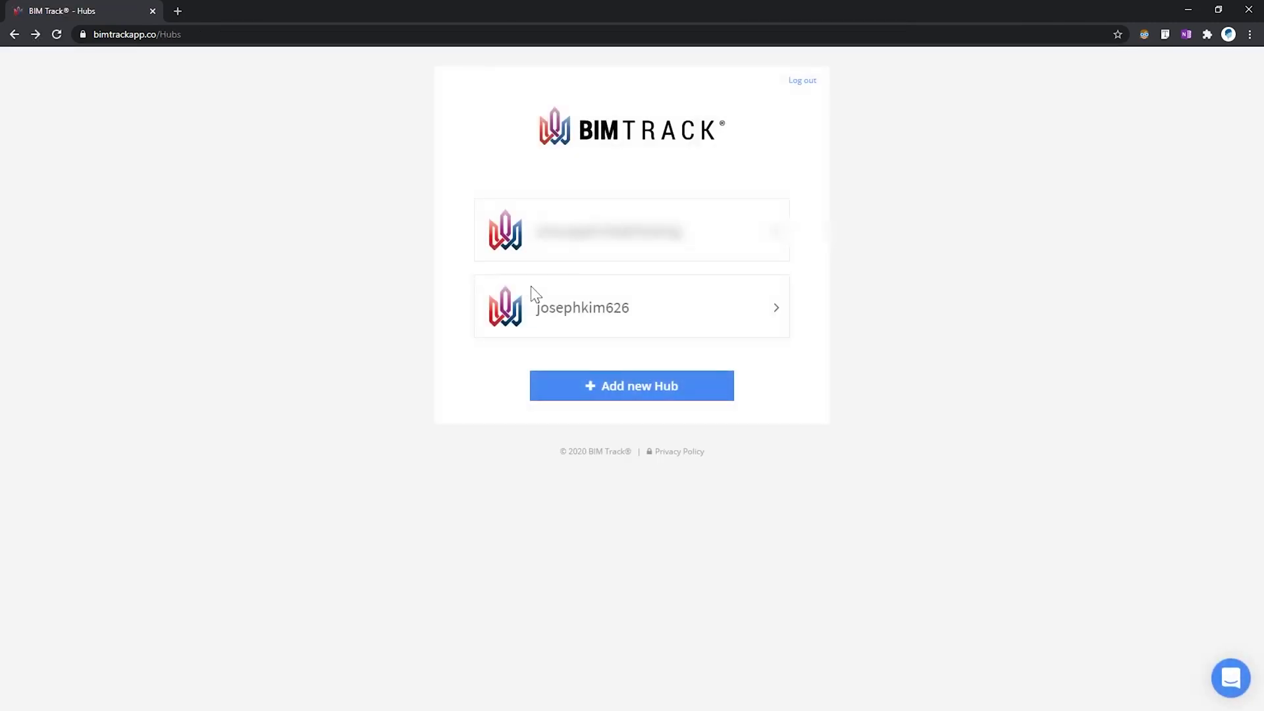
left_click(606, 322)
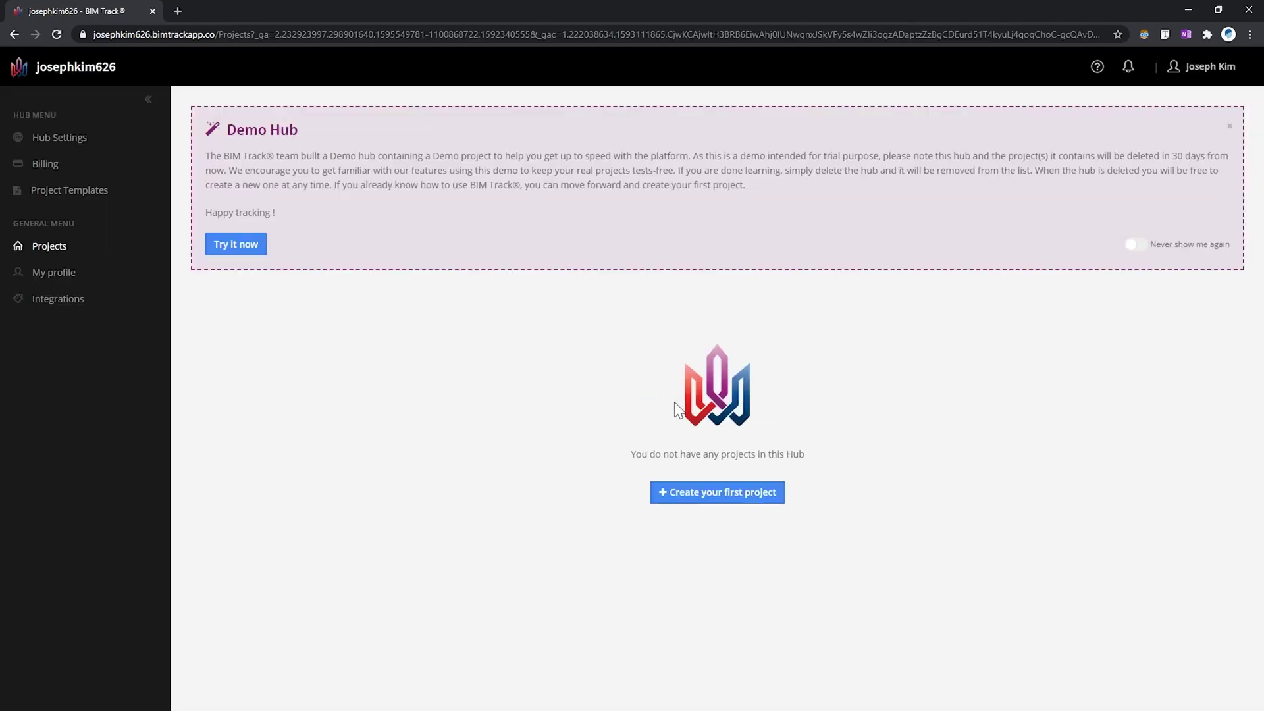
- Create the hub's first project, named Test, from the BIM Track template and synchronize Enscape's collaboration with it
left_click(715, 499)
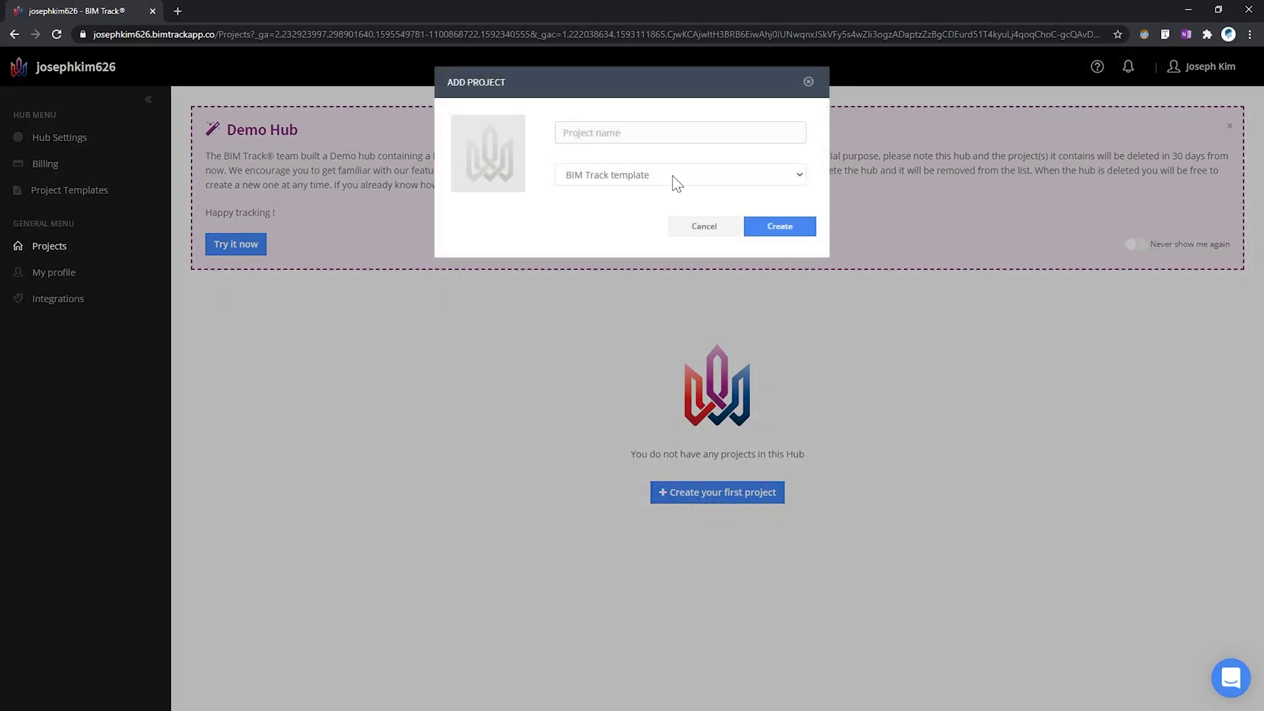
left_click(775, 227)
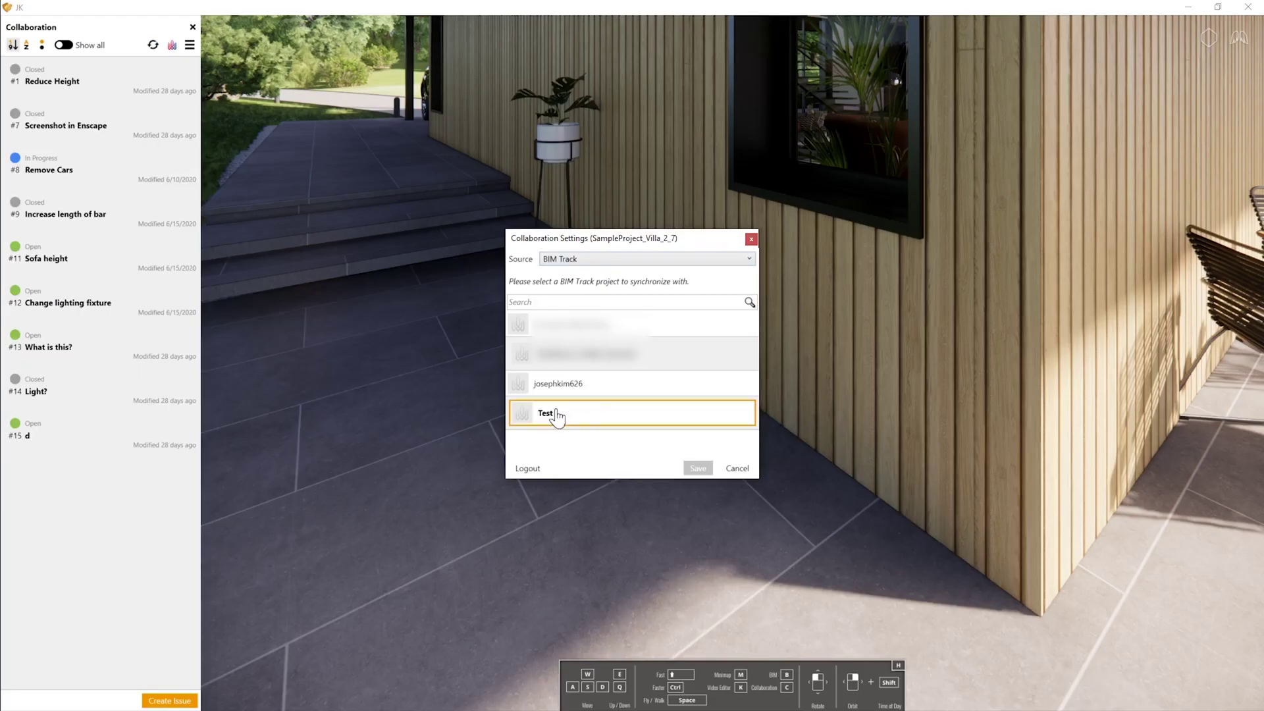
left_click(555, 422)
left_click(699, 468)
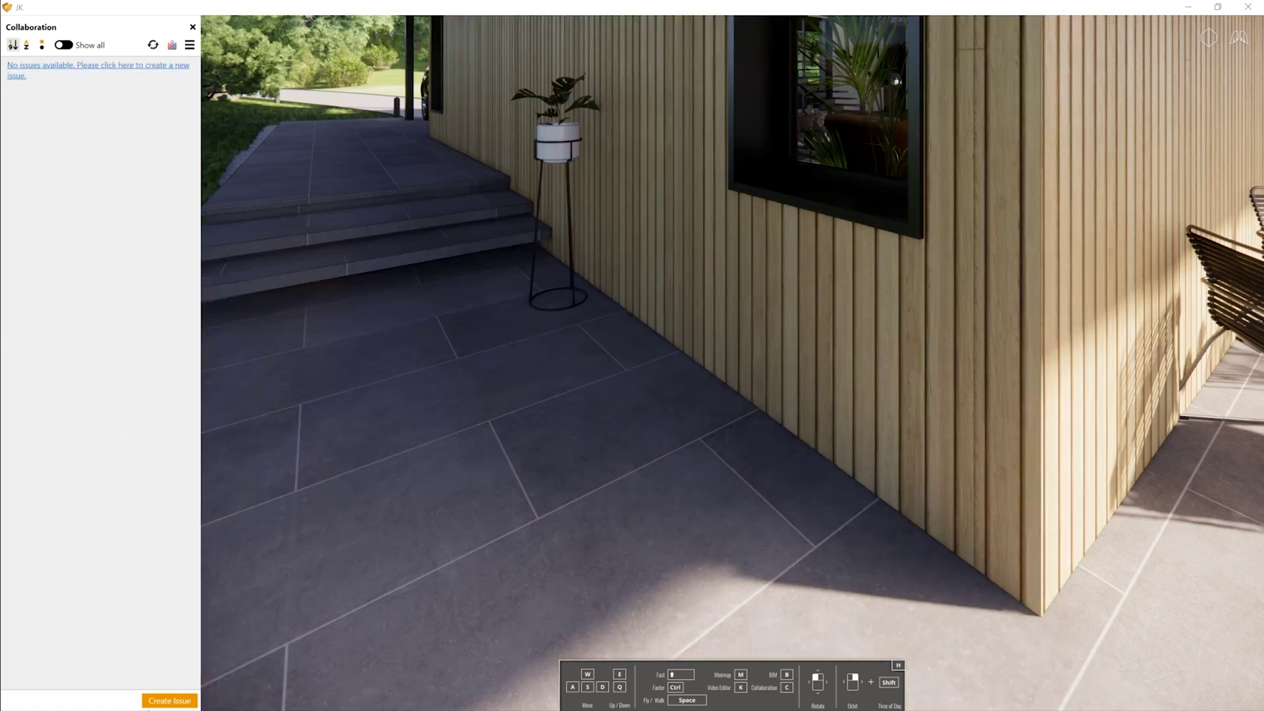
- Create a new issue titled "Bim track first list" with the description "test"
left_click(168, 701)
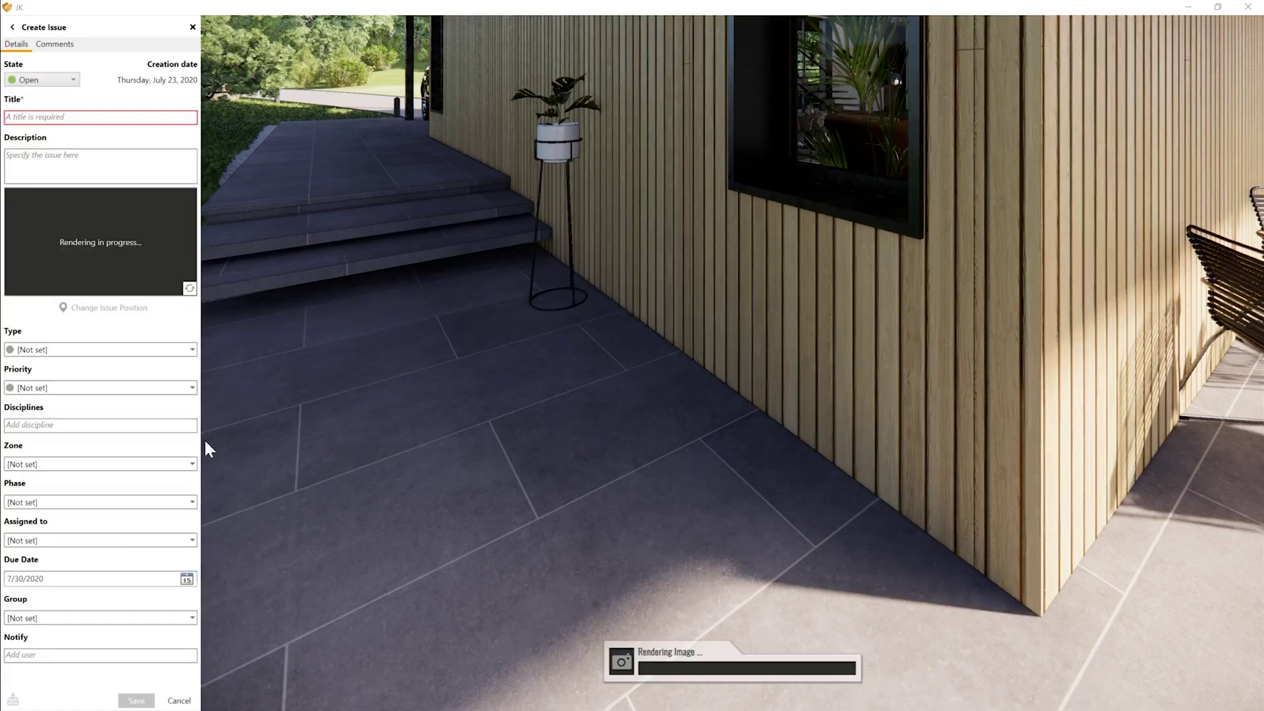
left_click(101, 117)
type("Bim track first list")
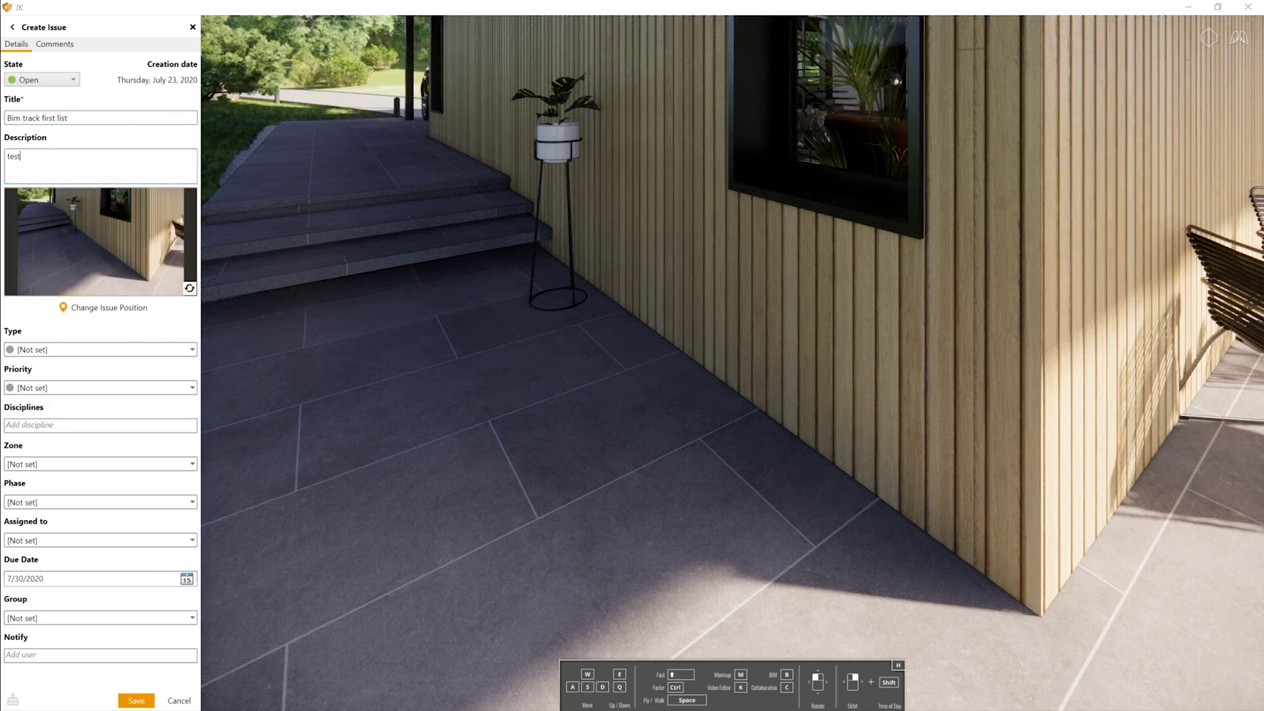
- Set the new issue's type to Request and priority to Critical, with the disciplines Technology and Architecture
left_click(108, 351)
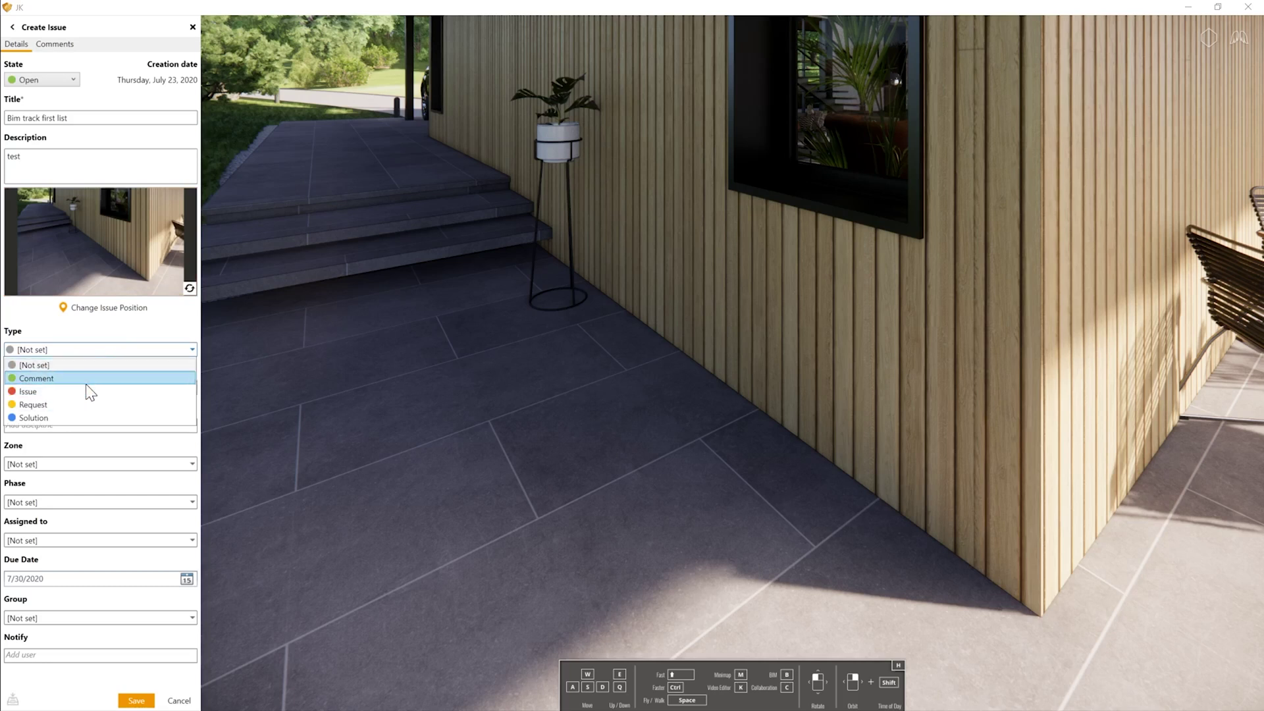
left_click(92, 406)
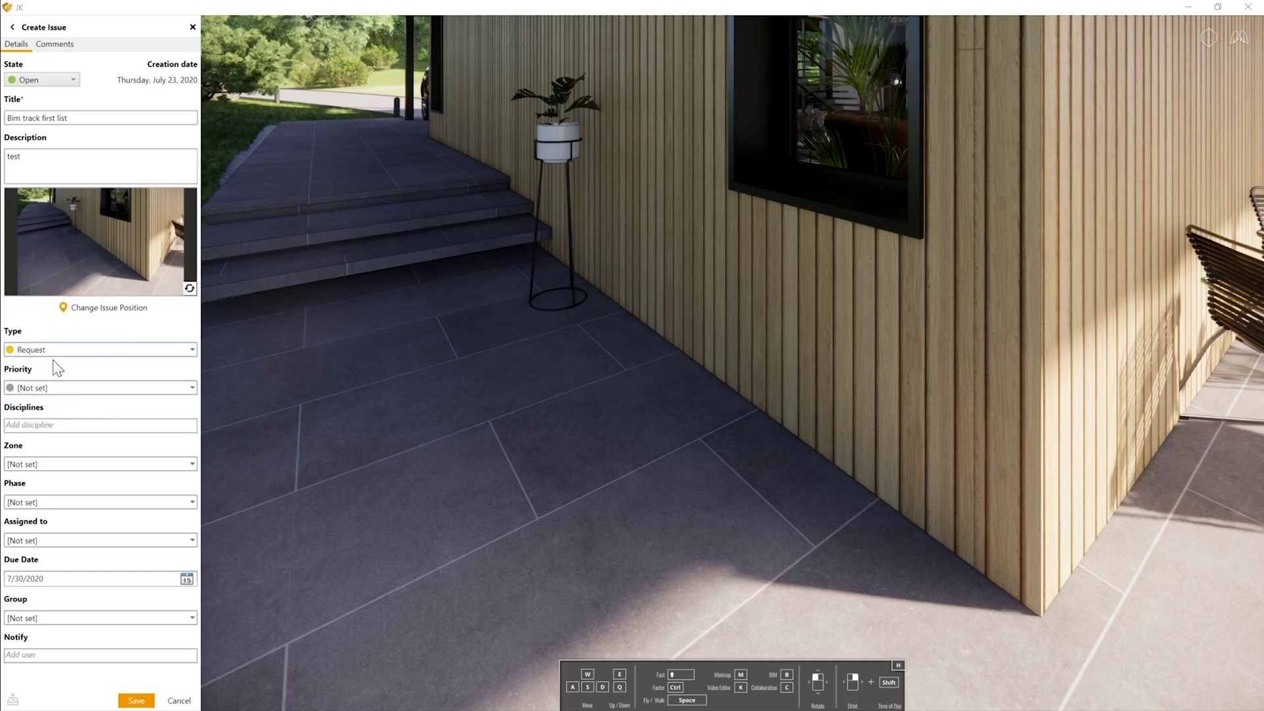
left_click(58, 390)
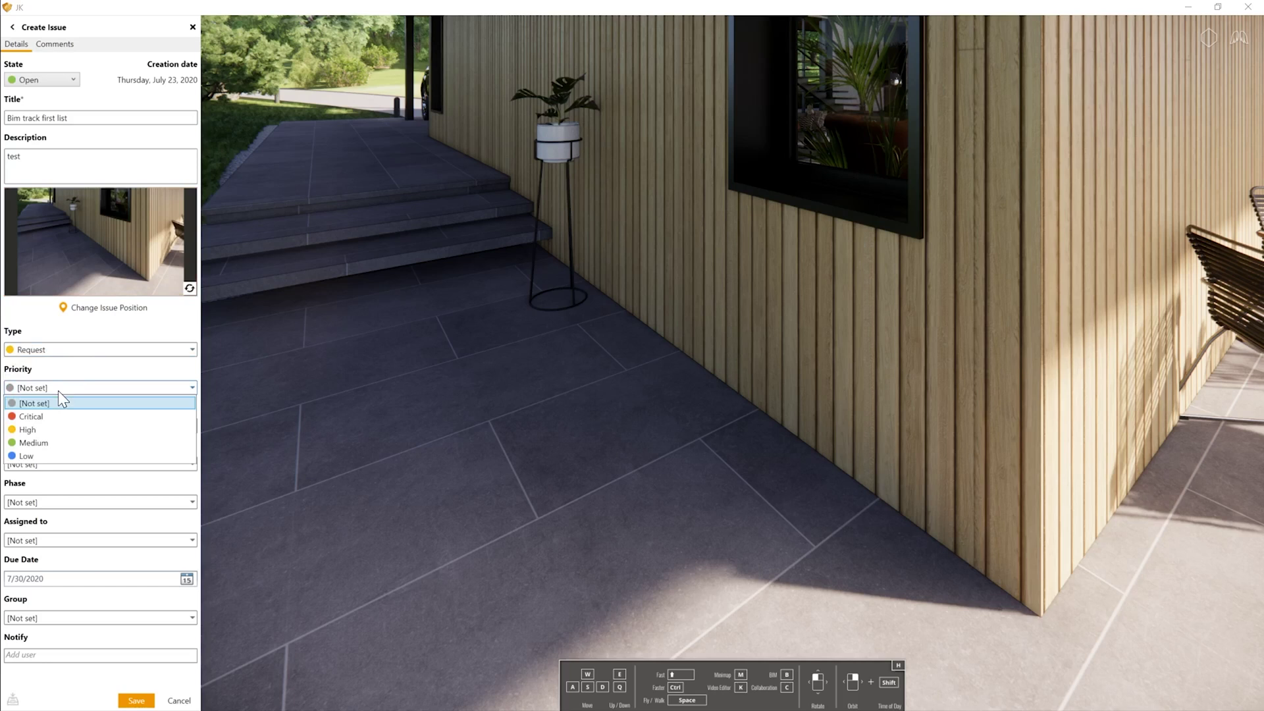
left_click(80, 418)
left_click(81, 424)
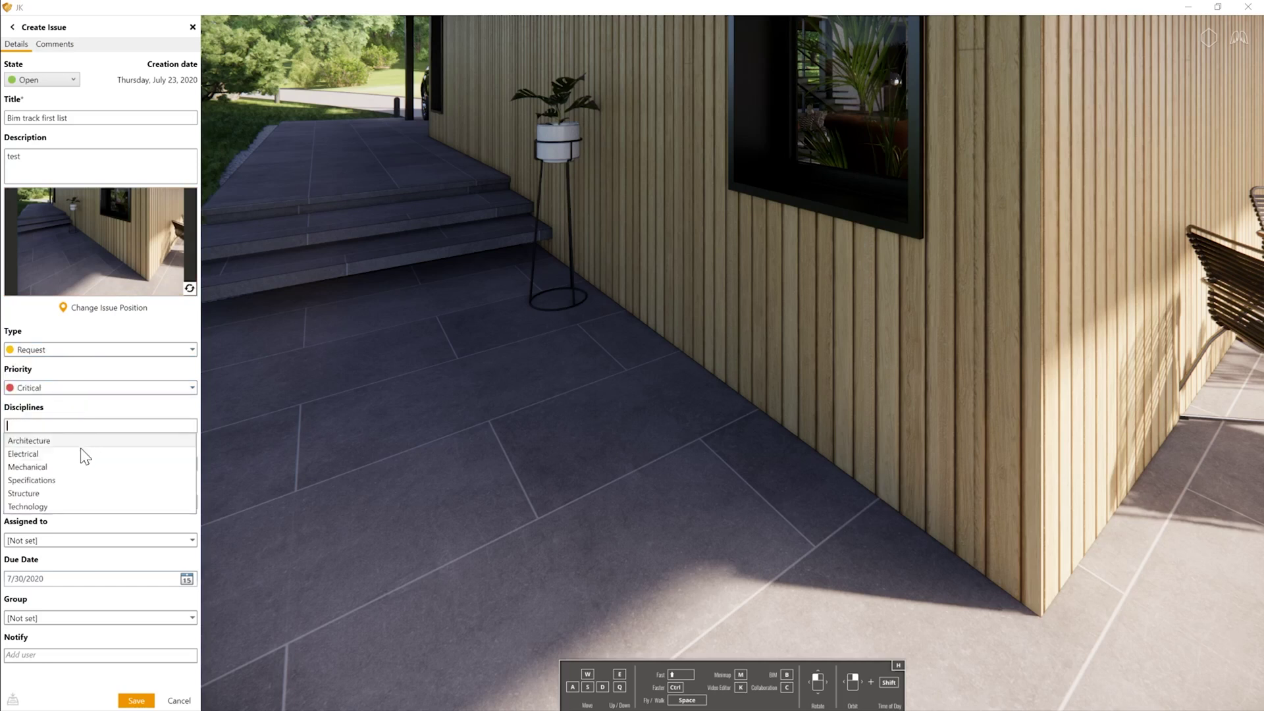
left_click(102, 506)
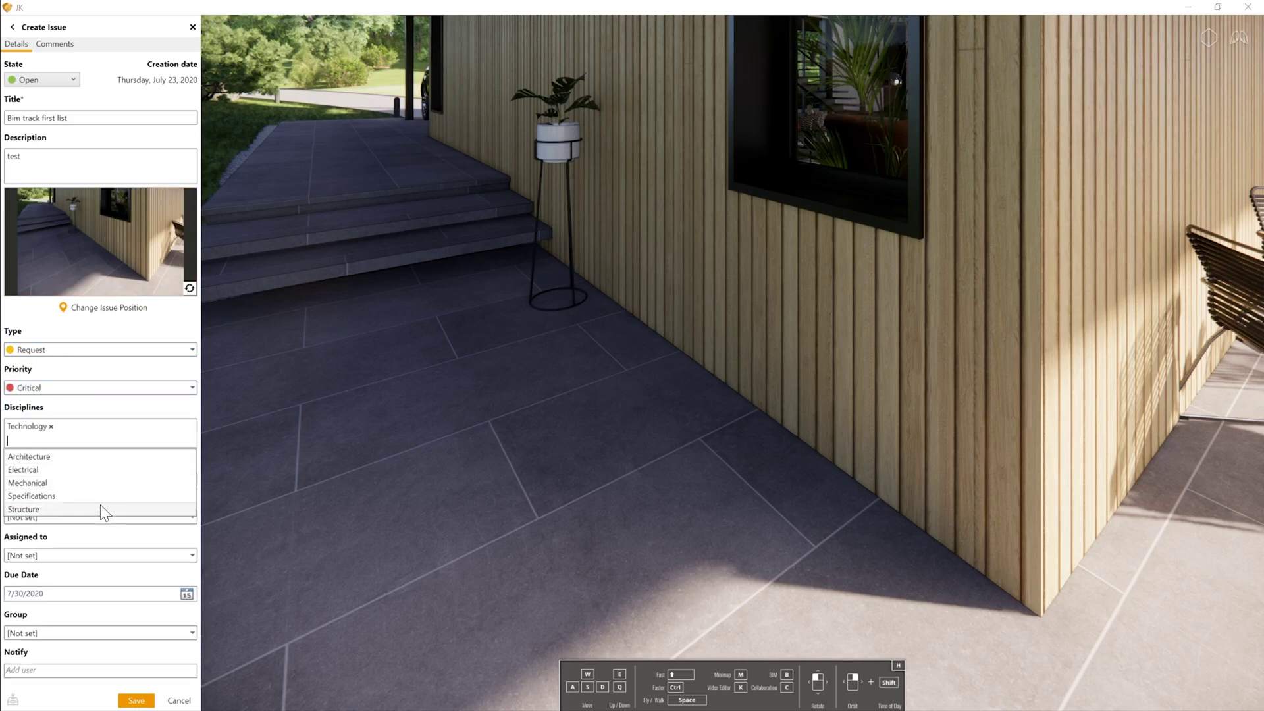
left_click(48, 458)
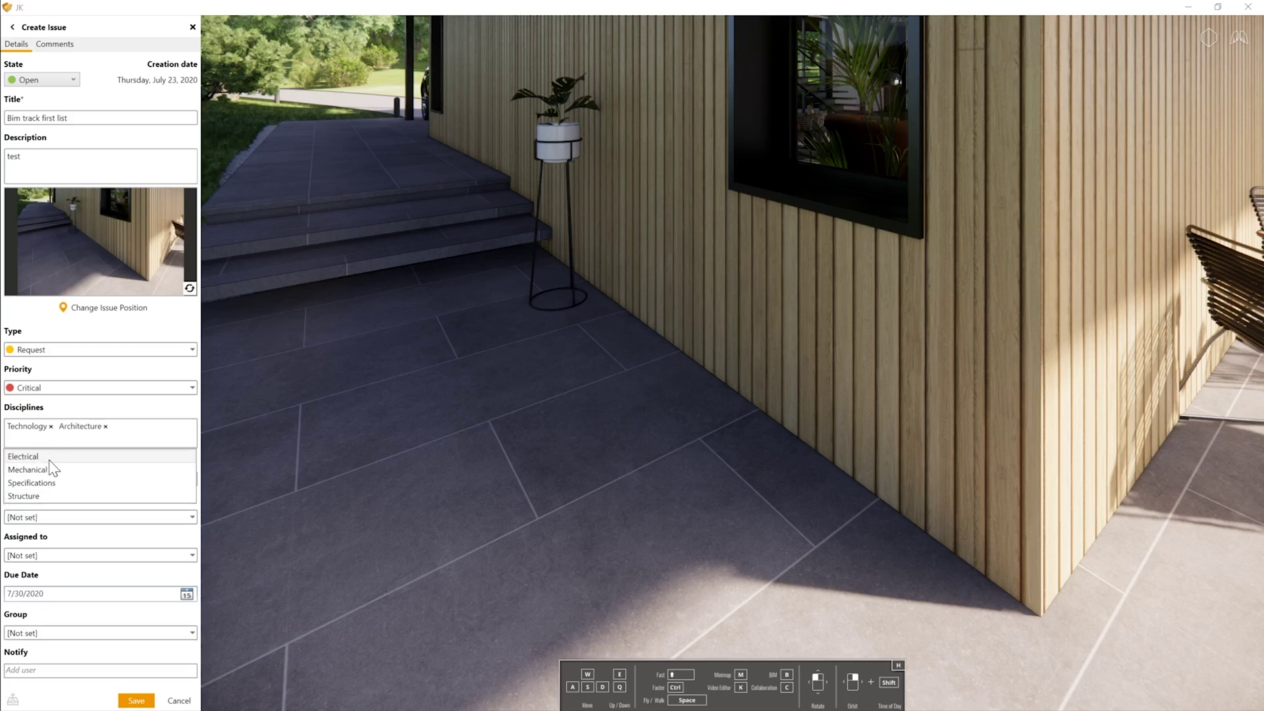
- Set the issue's zone to Exterior and its phase to CD
left_click(93, 518)
left_click(105, 485)
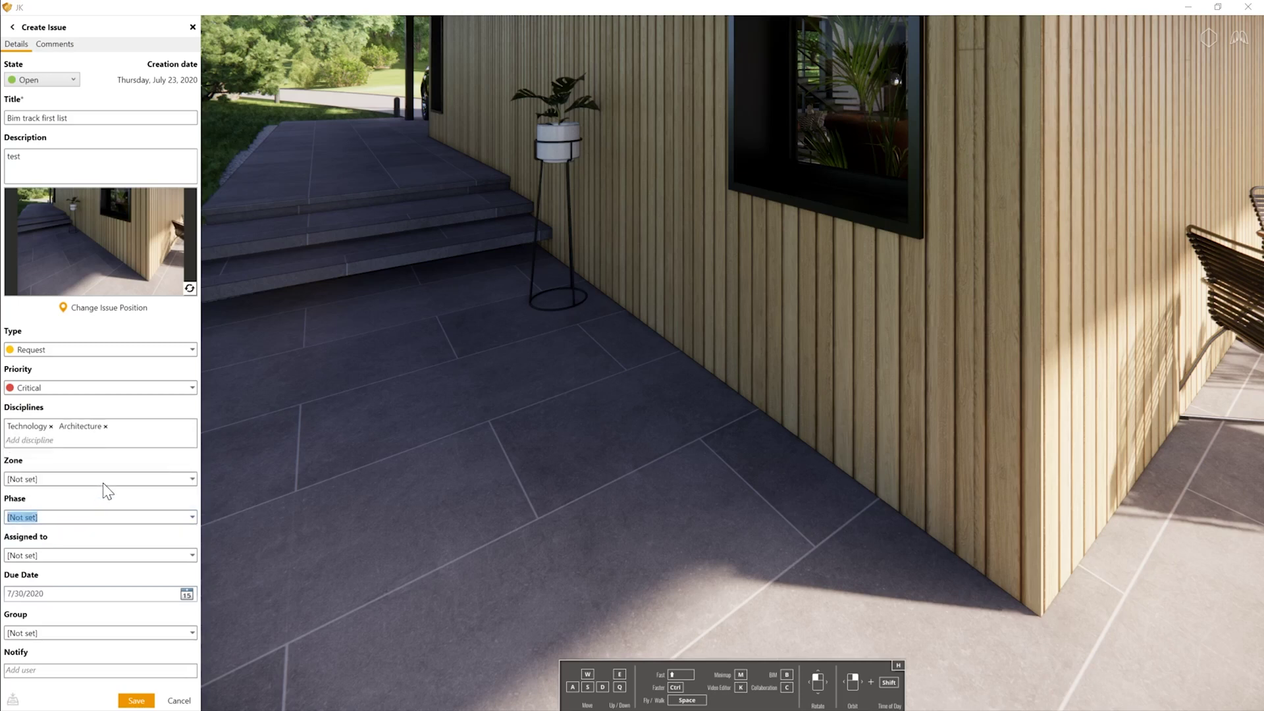
left_click(109, 481)
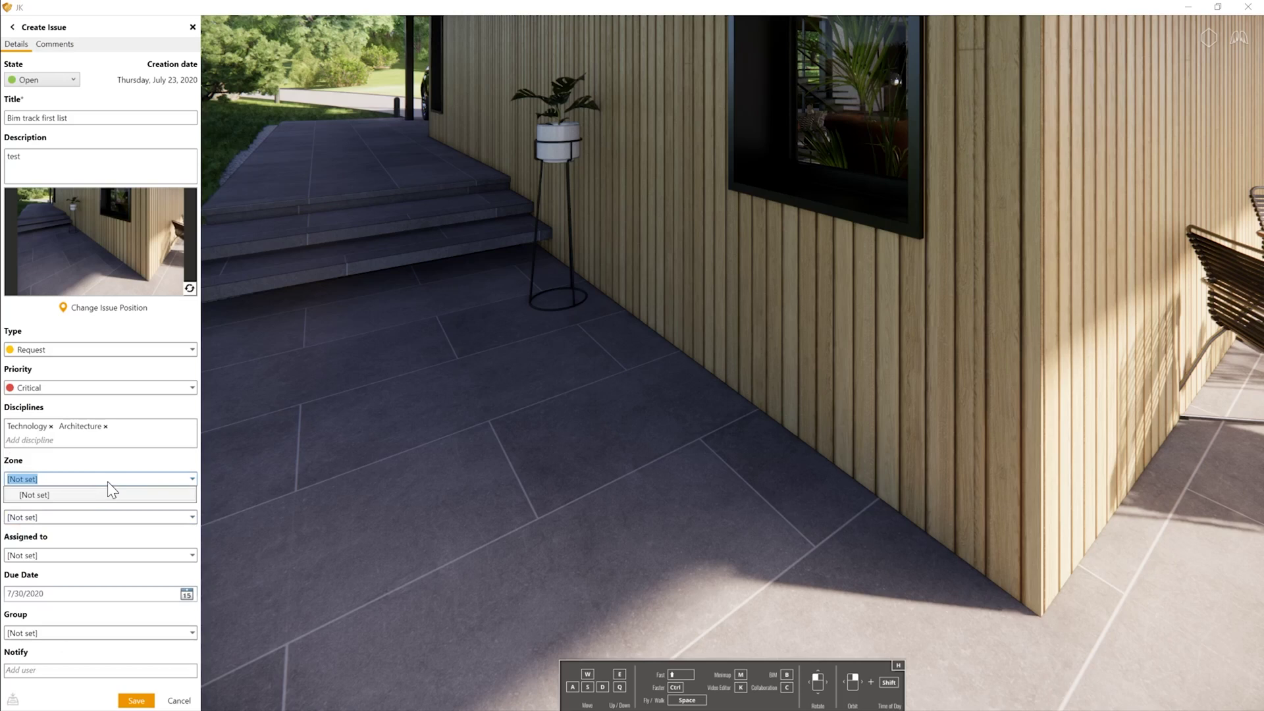
left_click(107, 482)
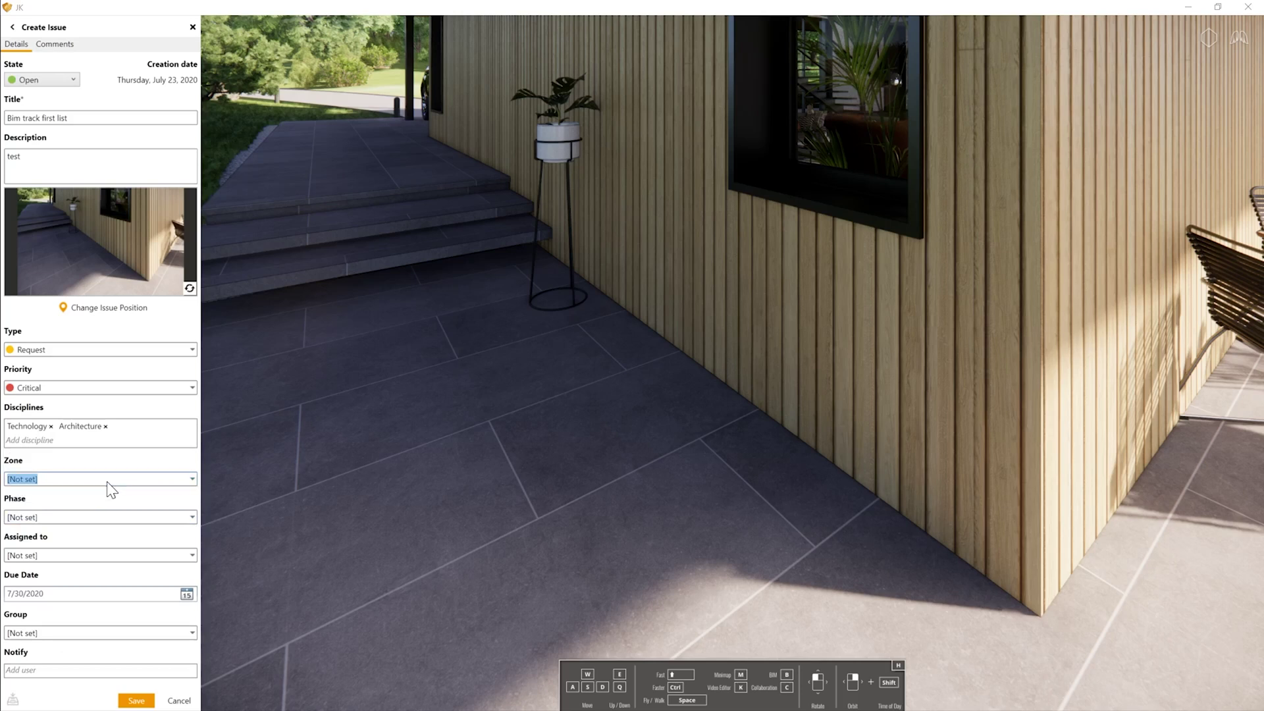
left_click(152, 516)
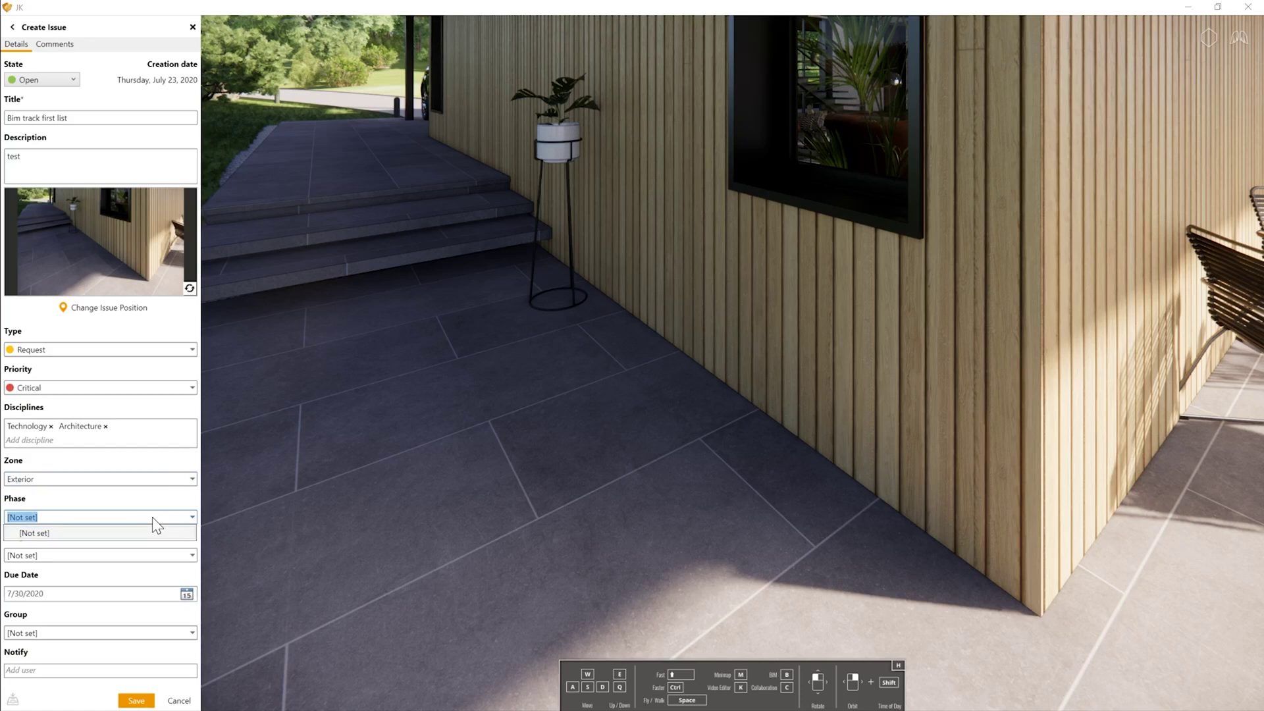
left_click(152, 517)
type("CD")
left_click(104, 514)
left_click(107, 522)
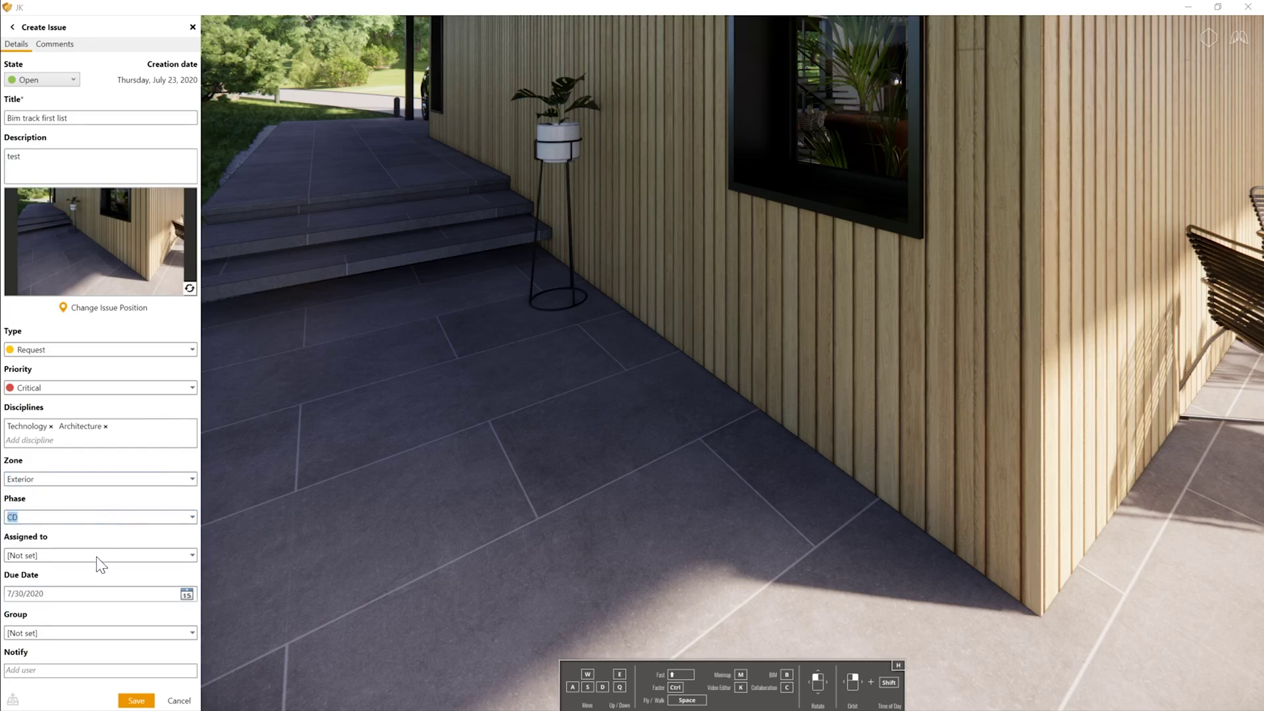
- Assign the issue to the project user, add the same user to the notifications and save the issue
left_click(96, 557)
left_click(57, 596)
left_click(190, 598)
left_click(187, 595)
left_click(163, 594)
left_click(193, 633)
left_click(192, 633)
left_click(8, 670)
left_click(72, 688)
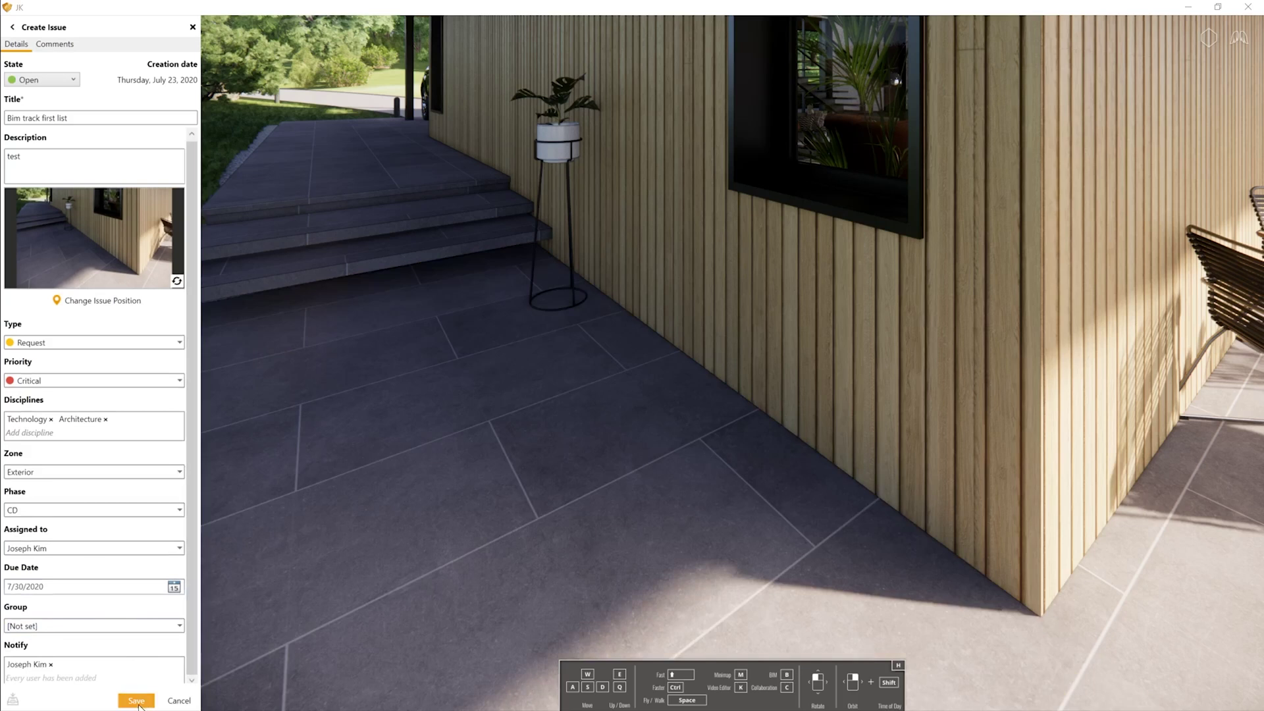
left_click(136, 701)
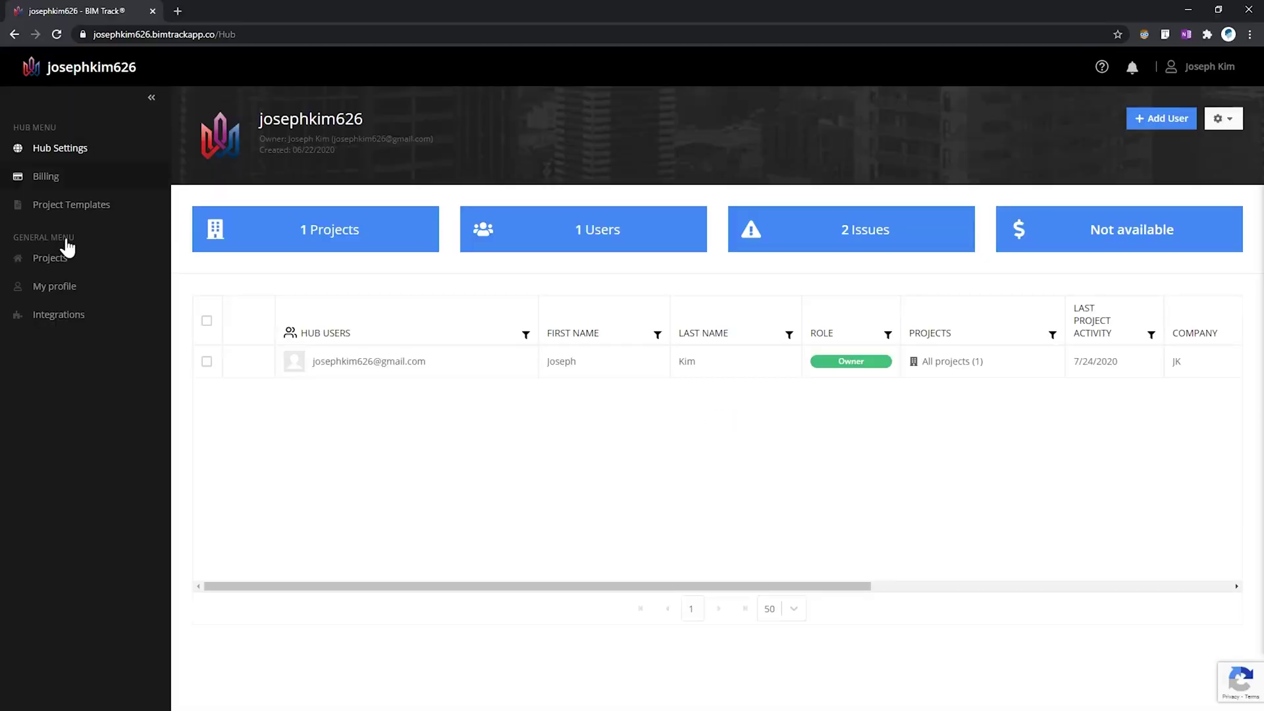
- In the BIM Track web hub, open the Test project and view the details of issue 2, Bim track first list
left_click(62, 259)
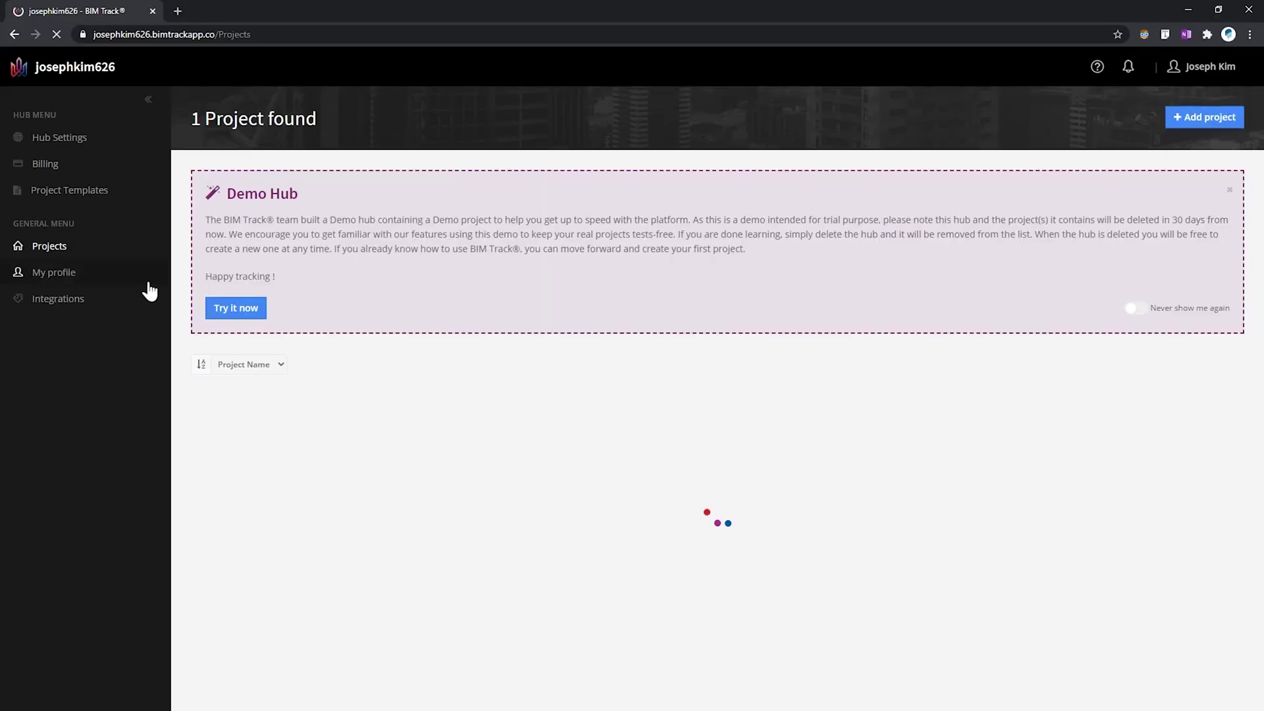
left_click(323, 518)
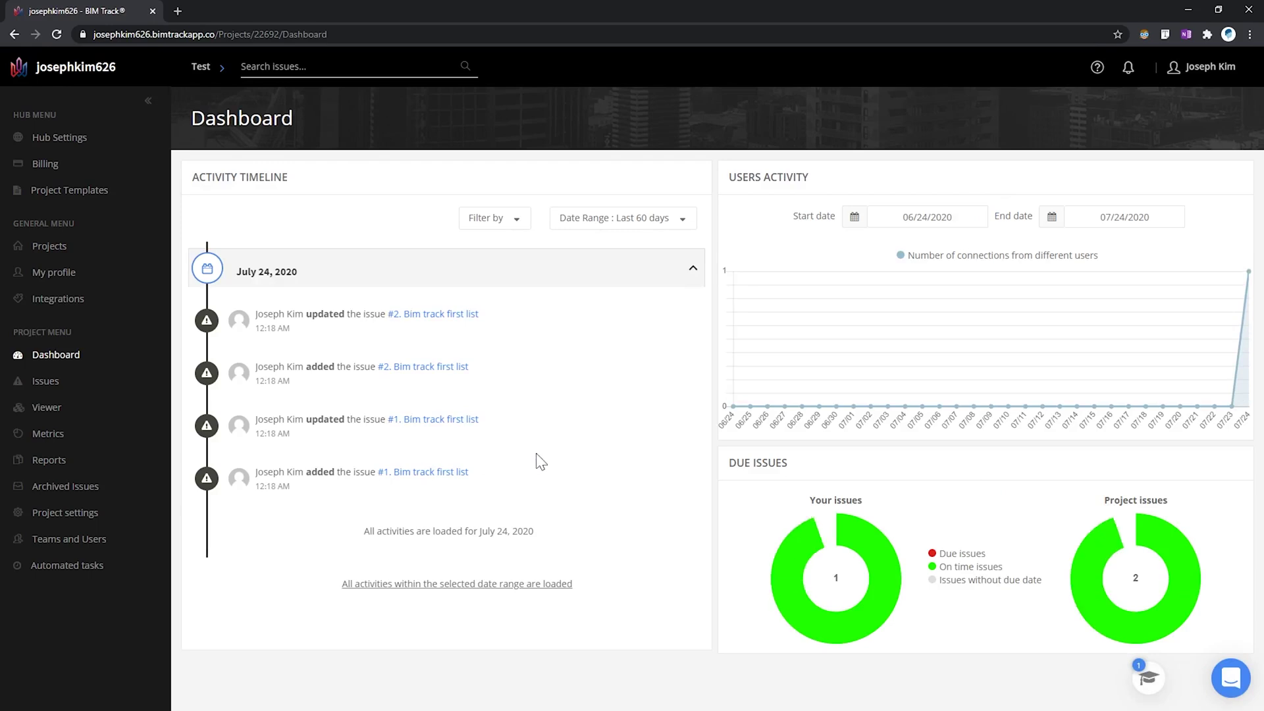
left_click(420, 319)
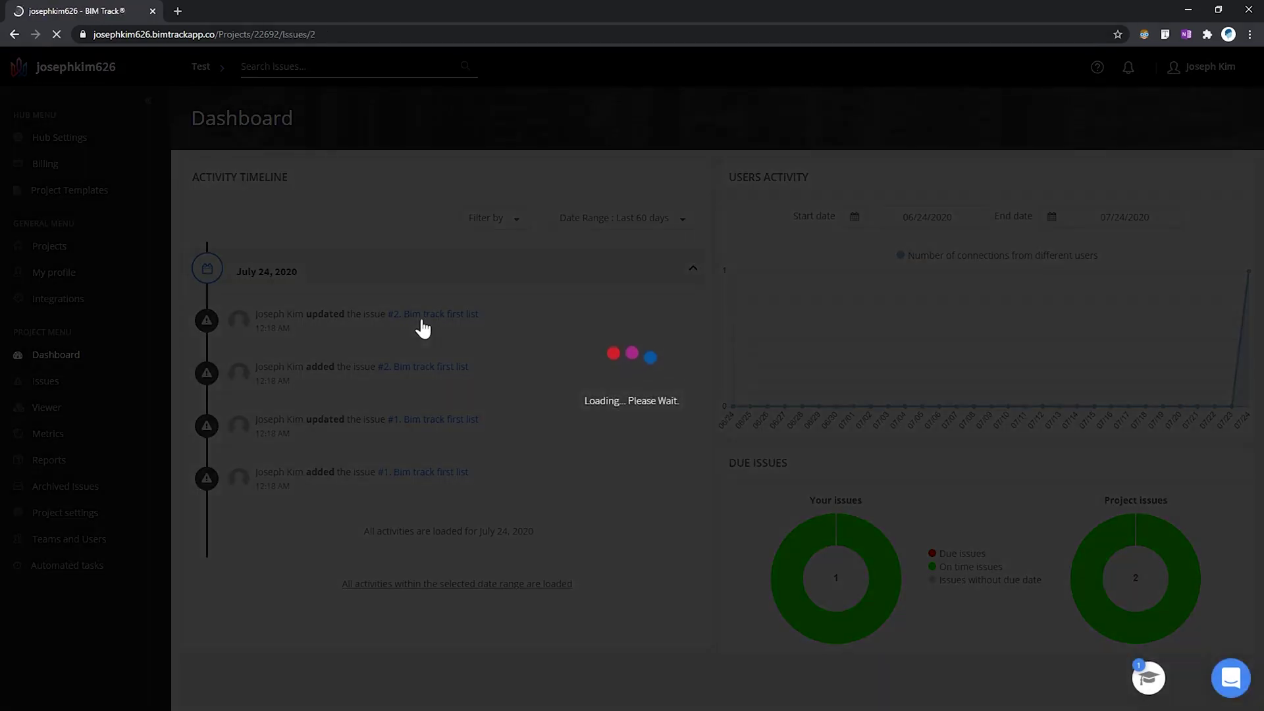
scroll(484, 405, "down", 2)
scroll(486, 415, "up", 2)
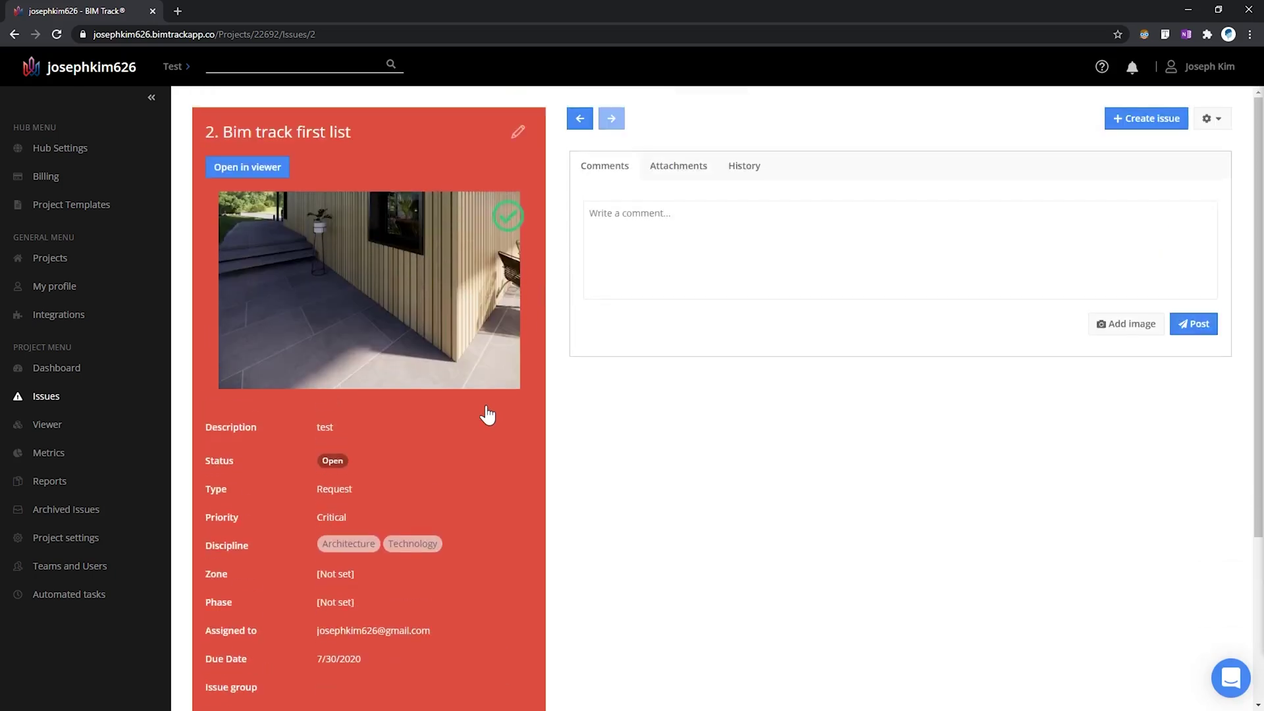
- Post the comment "comment" on the issue Bim track first list and look over its details
scroll(603, 496, "up", 4)
left_click(1194, 323)
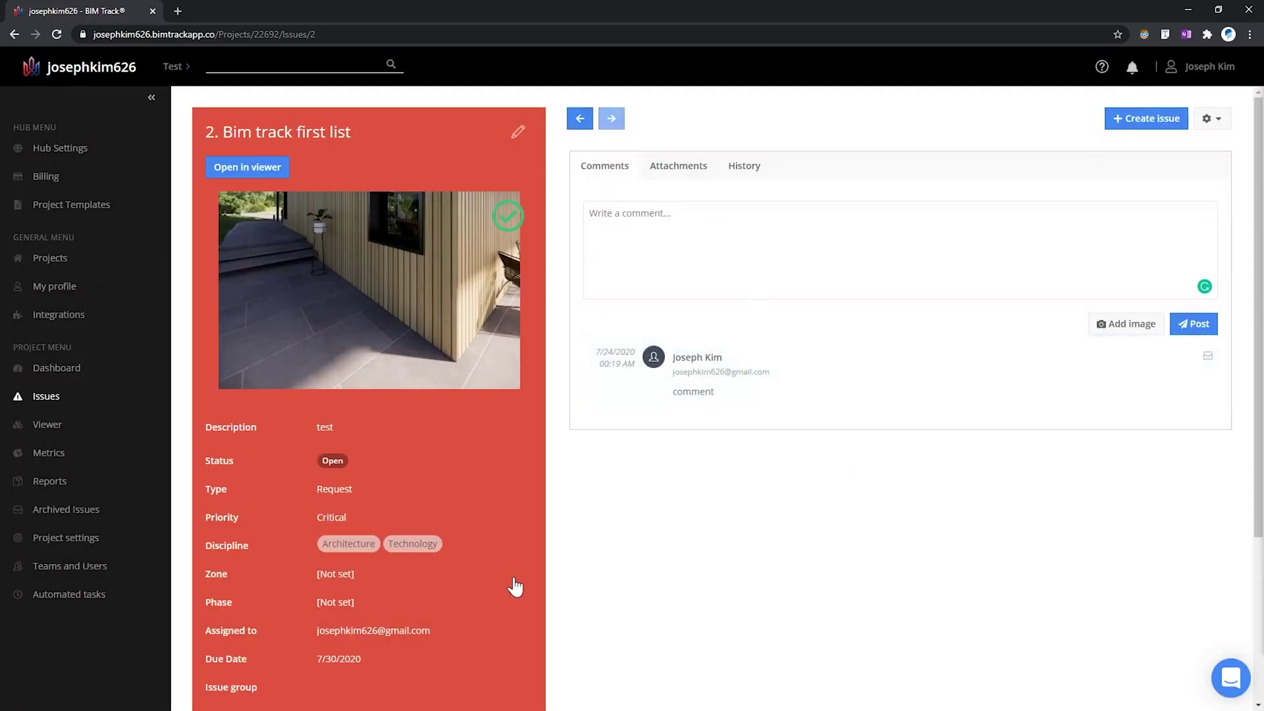
scroll(514, 586, "down", 3)
scroll(517, 584, "up", 4)
scroll(619, 512, "down", 3)
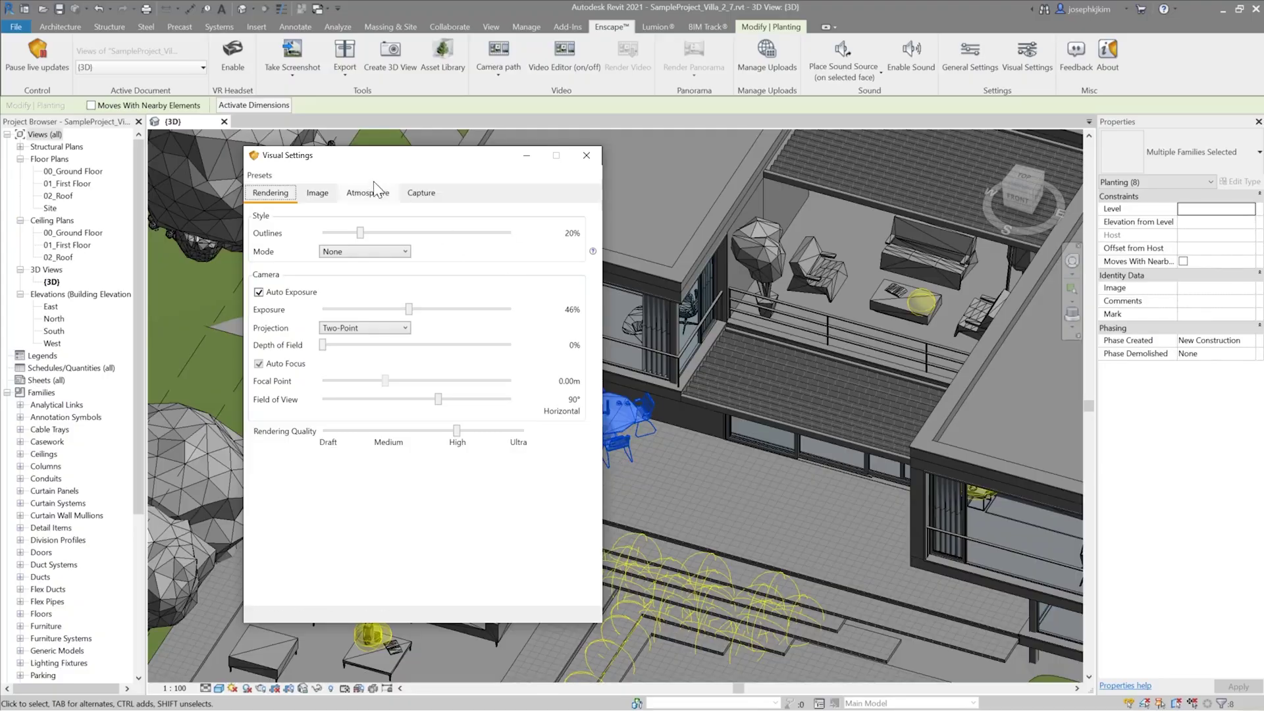
- In Revit, open the atmosphere options of the Enscape visual settings
left_click(364, 198)
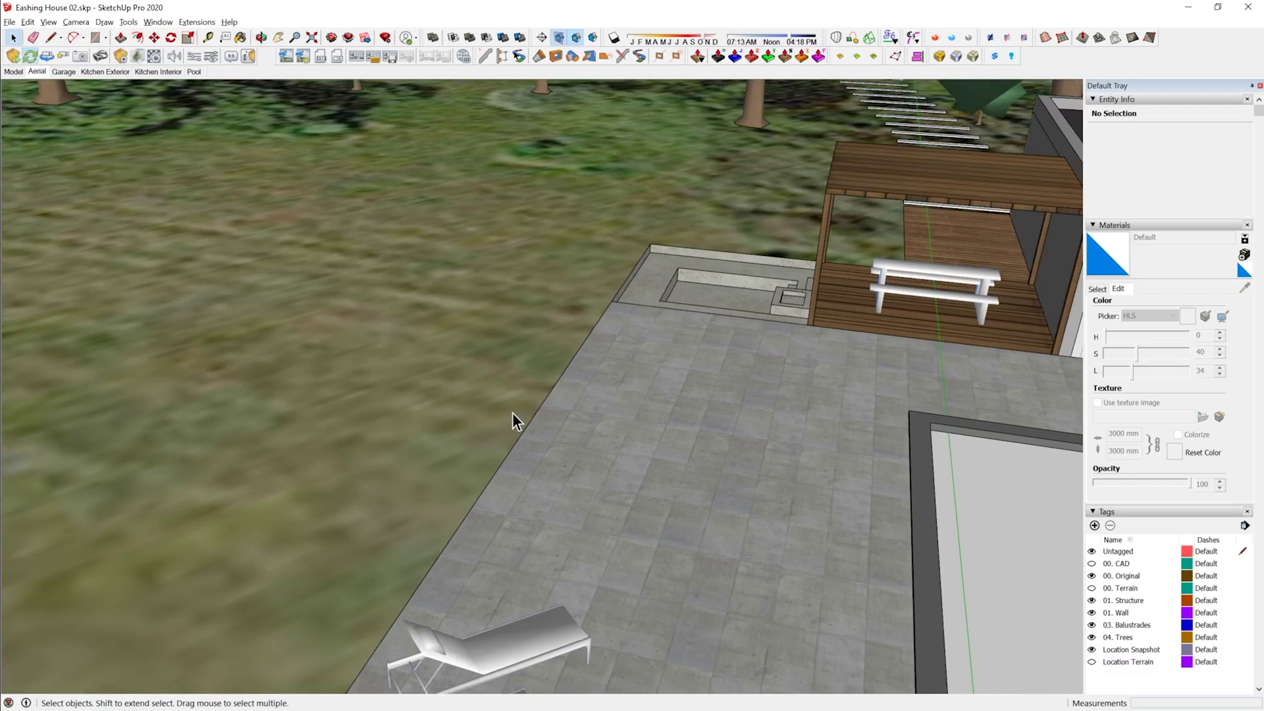
- In SketchUp, view the pool area, and examine the lawn beside the paving in the Enscape rendered view
scroll(512, 413, "down", 4)
mouse_move(634, 490)
middle_mouse_down()
mouse_move(623, 476)
mouse_move(392, 520)
mouse_move(494, 485)
mouse_move(494, 527)
middle_mouse_up()
scroll(441, 500, "down", 2)
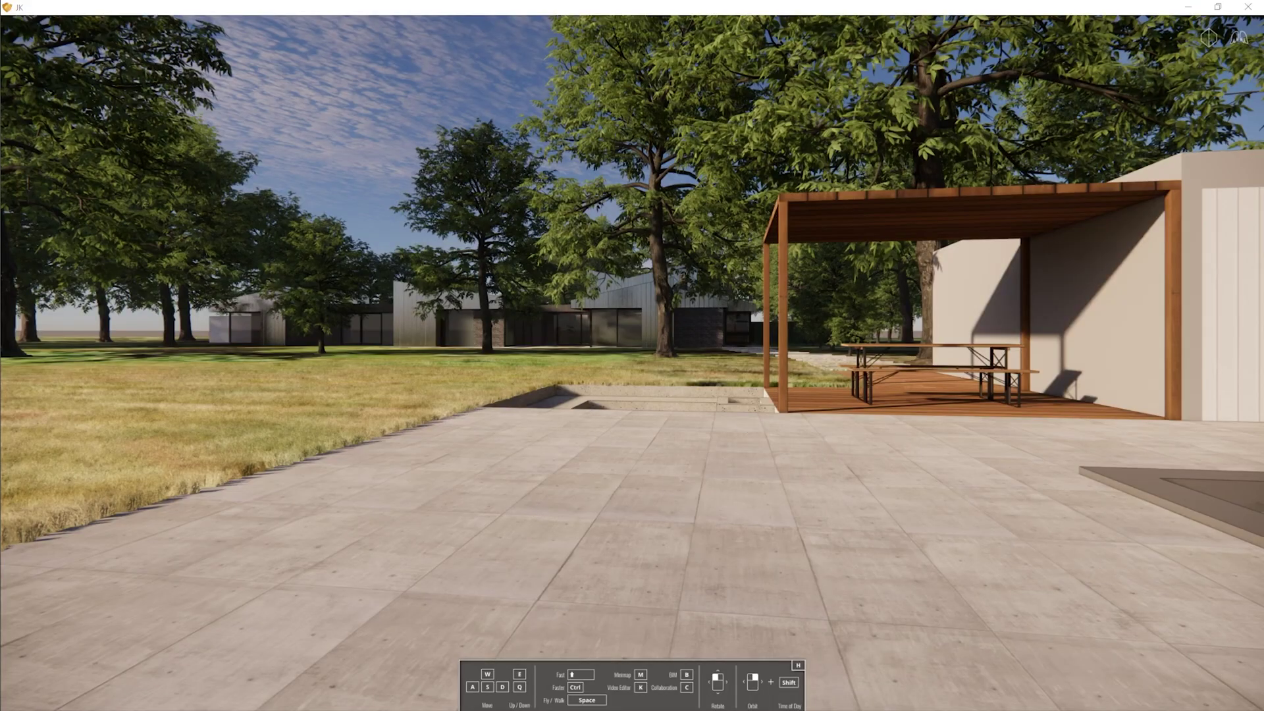
left_click_drag(633, 356, 511, 369)
key("a")
key("a")
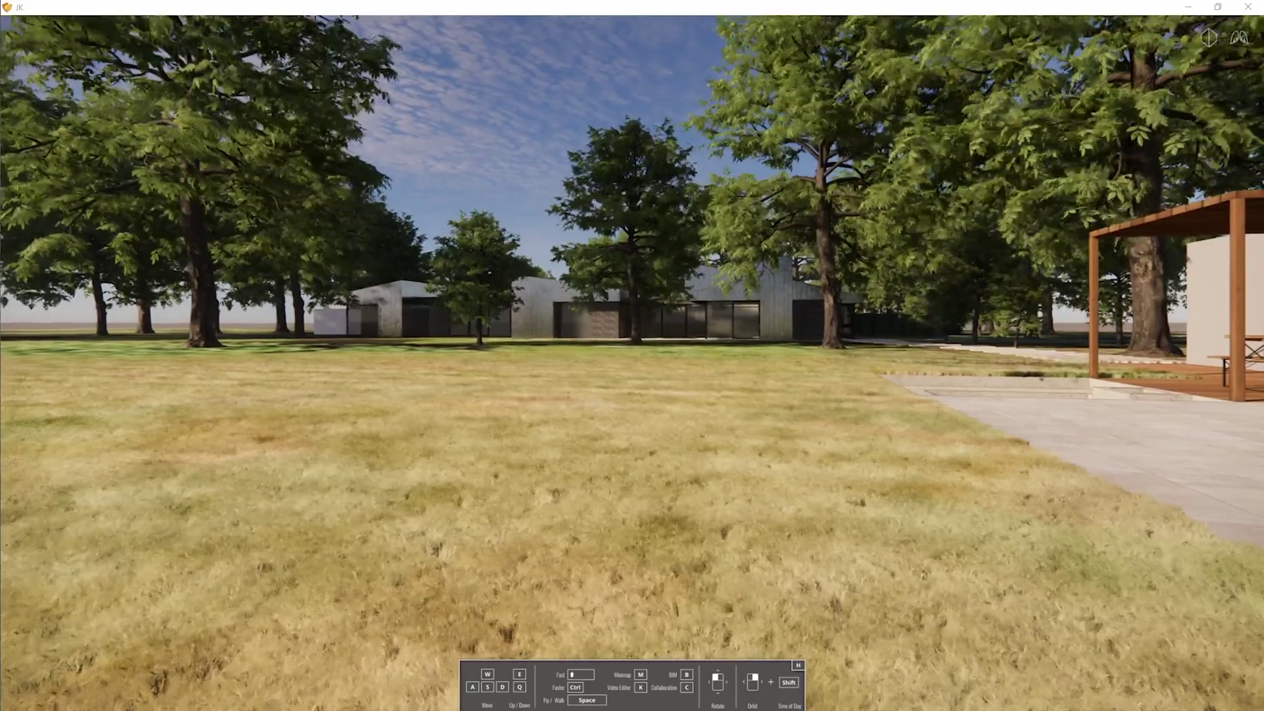
left_click_drag(632, 356, 648, 336)
key("d")
key("d")
left_click_drag(693, 247, 654, 236)
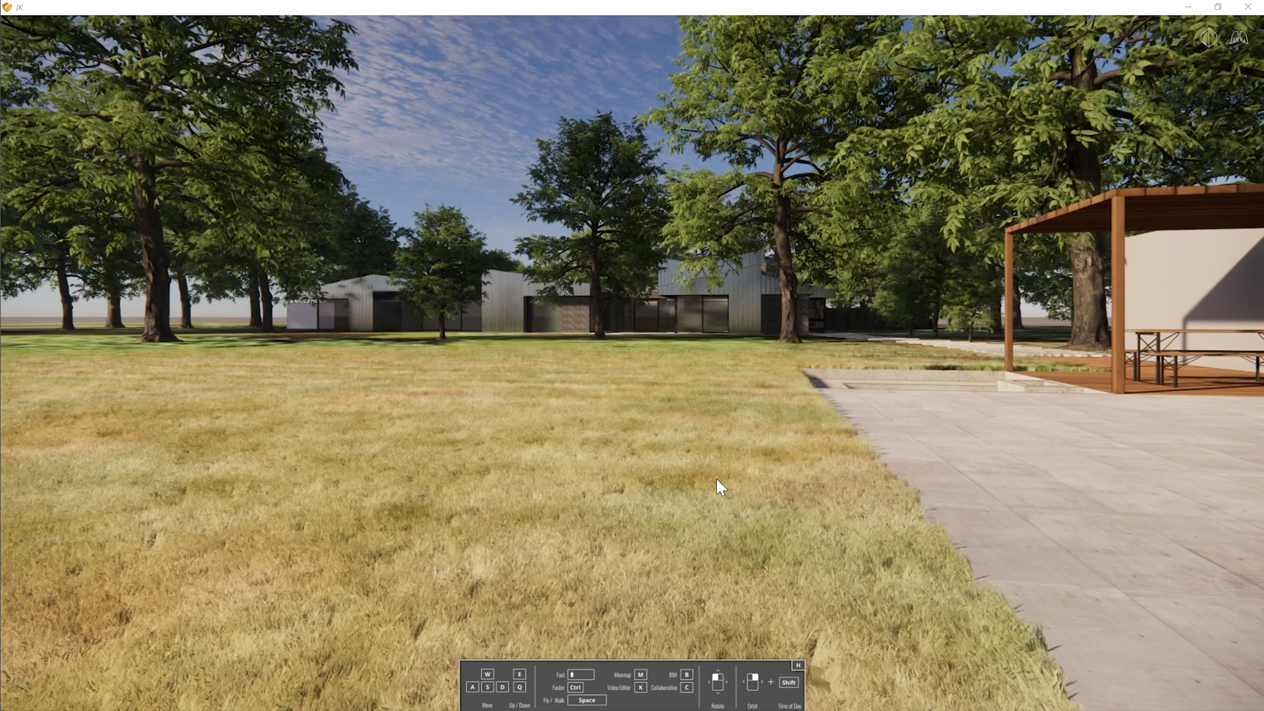
key("a")
left_click_drag(632, 356, 665, 347)
left_click_drag(678, 250, 652, 250)
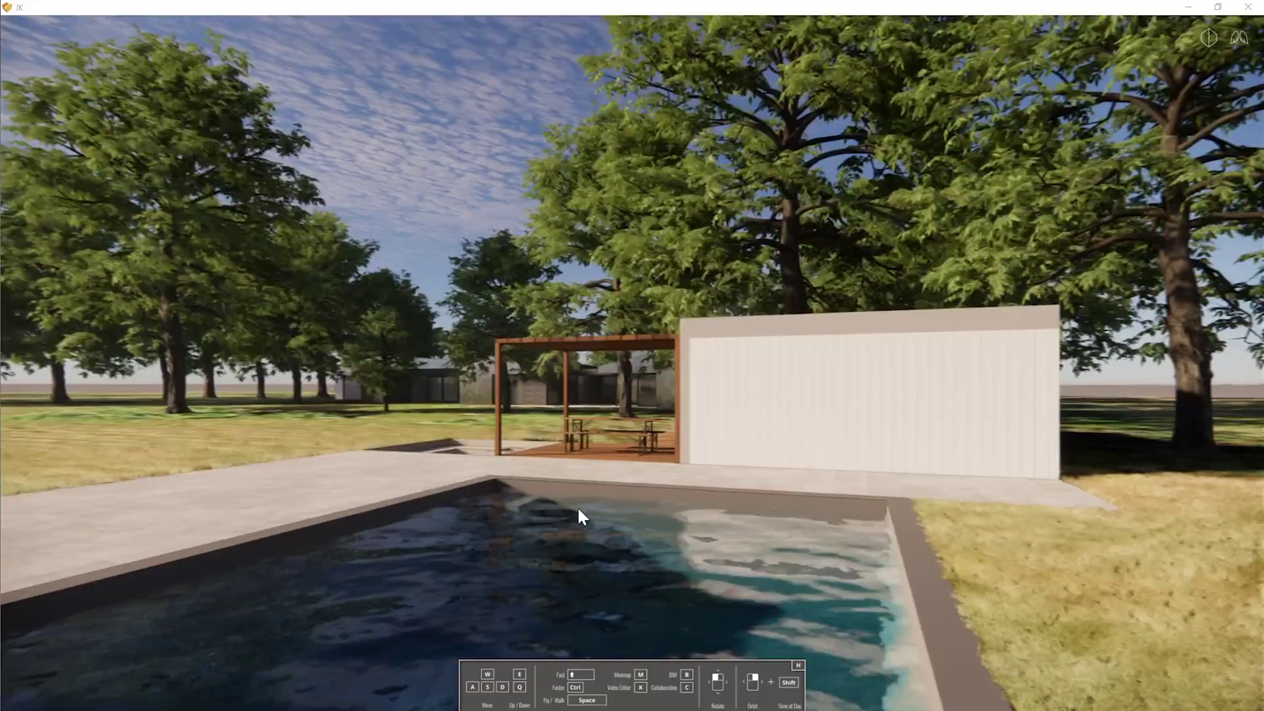
- Look over the pool in the rendered view, and lower the atmosphere's wind intensity to its minimum in the SketchUp model's Enscape visual settings
key("a")
key("d")
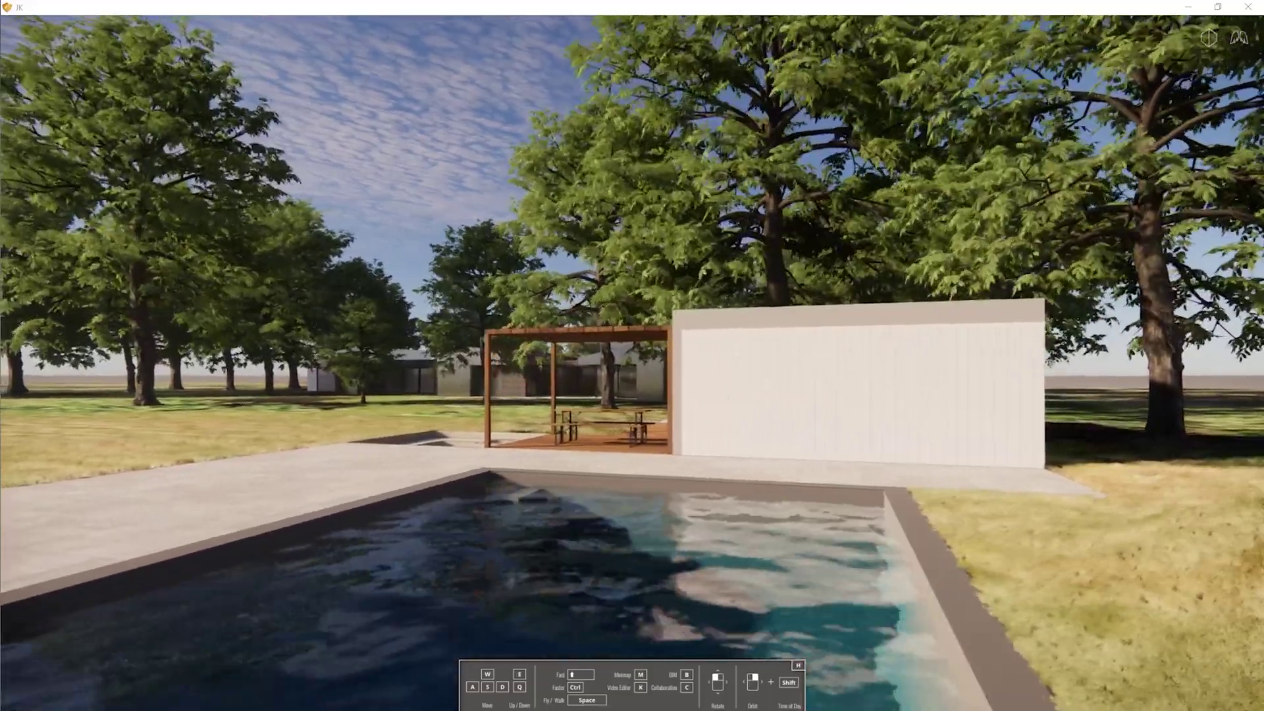
key("a")
left_click_drag(583, 520, 583, 506)
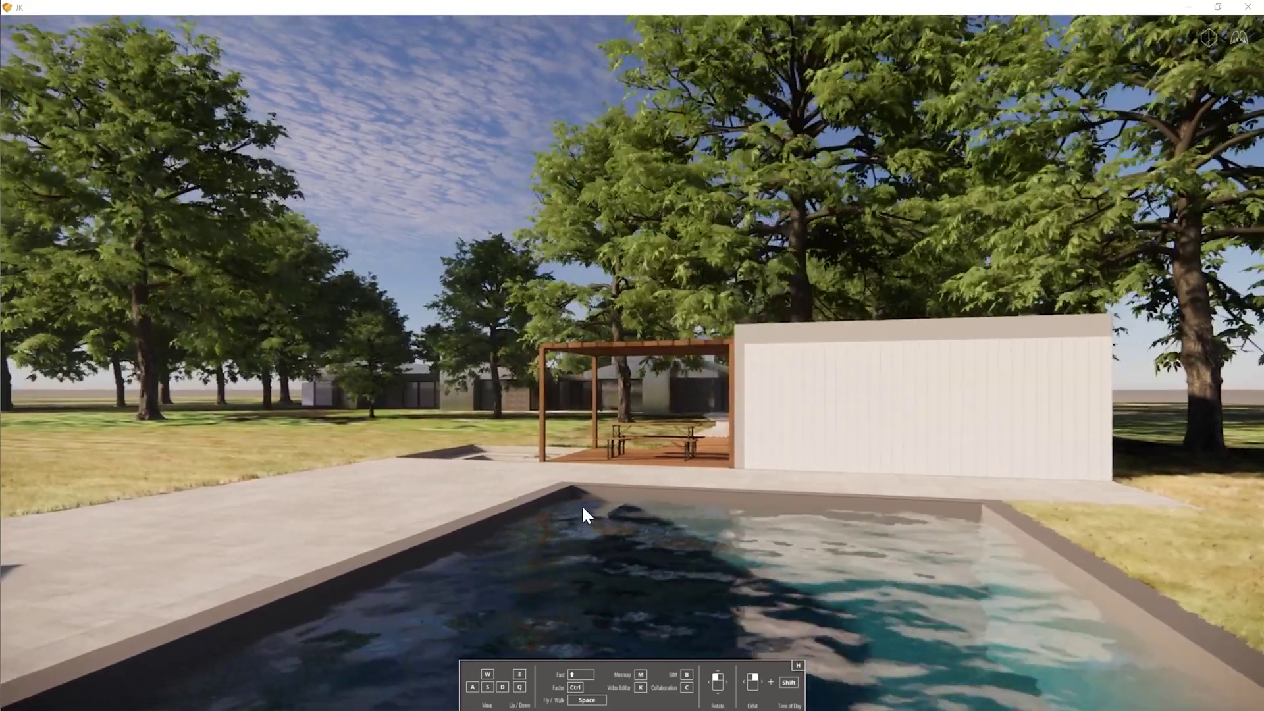
key("alt+Tab")
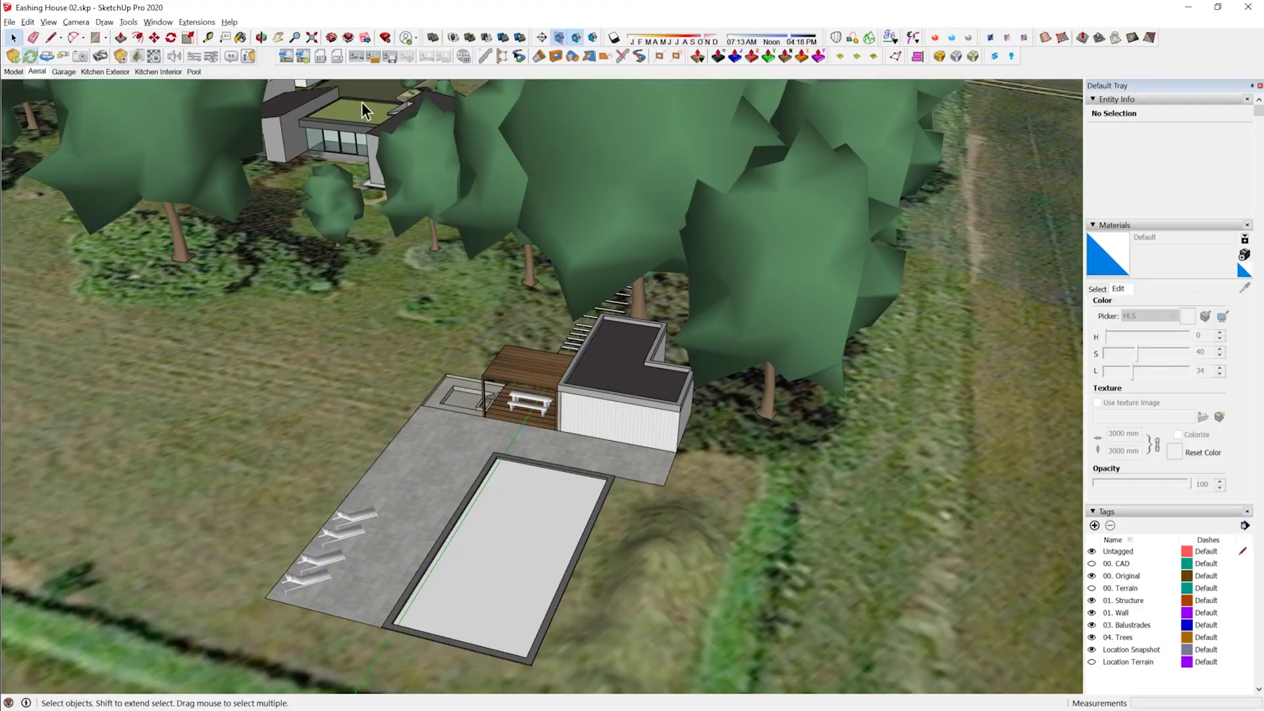
left_click(210, 56)
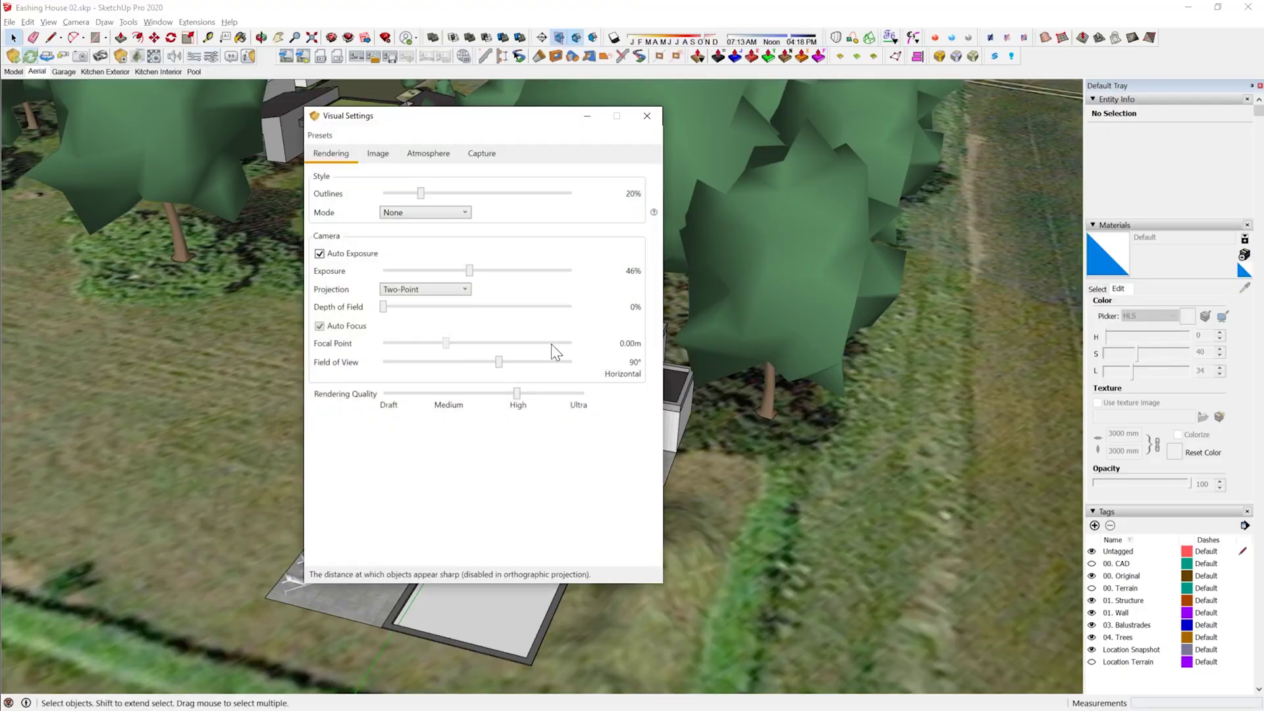
left_click(426, 158)
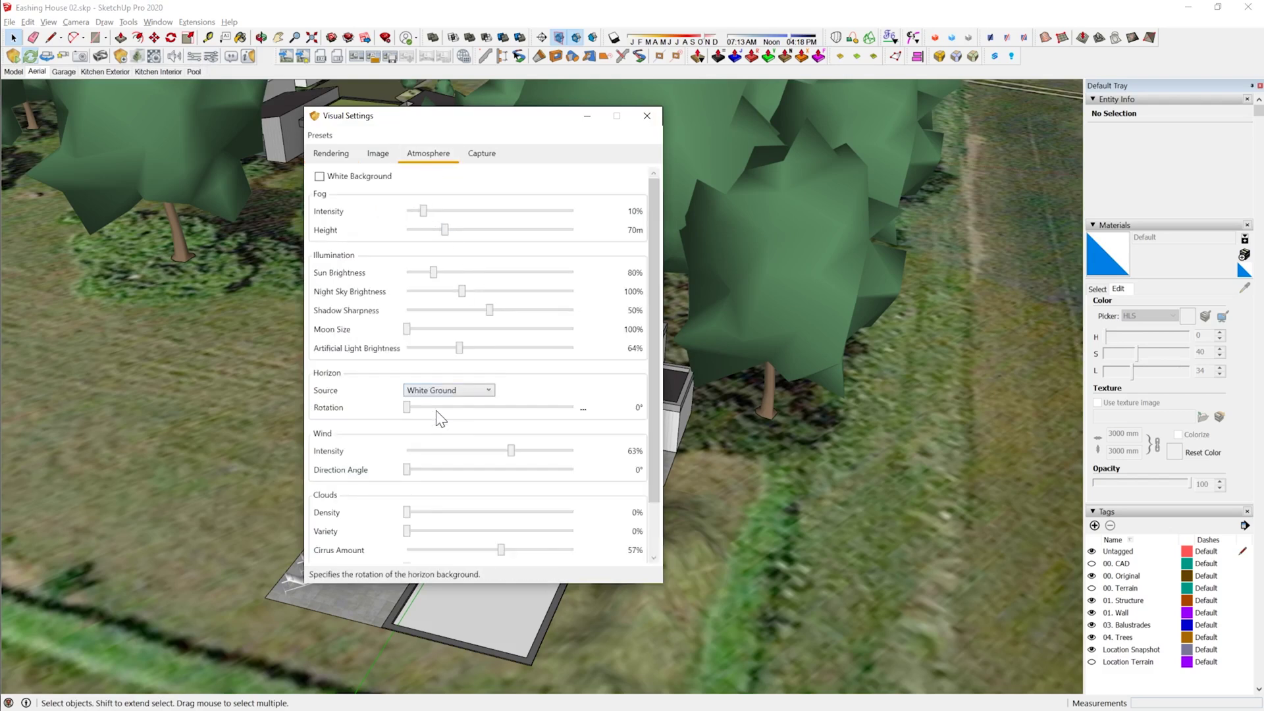
left_click_drag(511, 449, 334, 451)
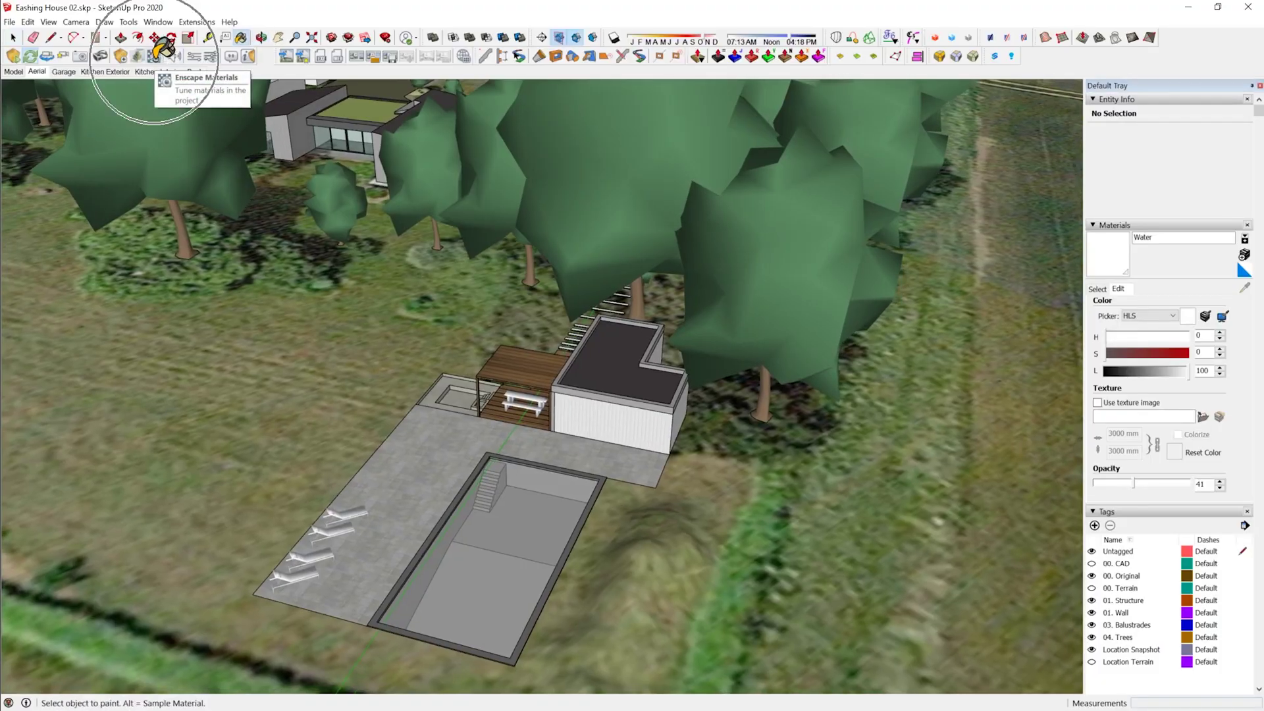
- Open the Enscape settings of the Water material and examine the pool's water and surrounding terrace in the rendered view
left_click(154, 56)
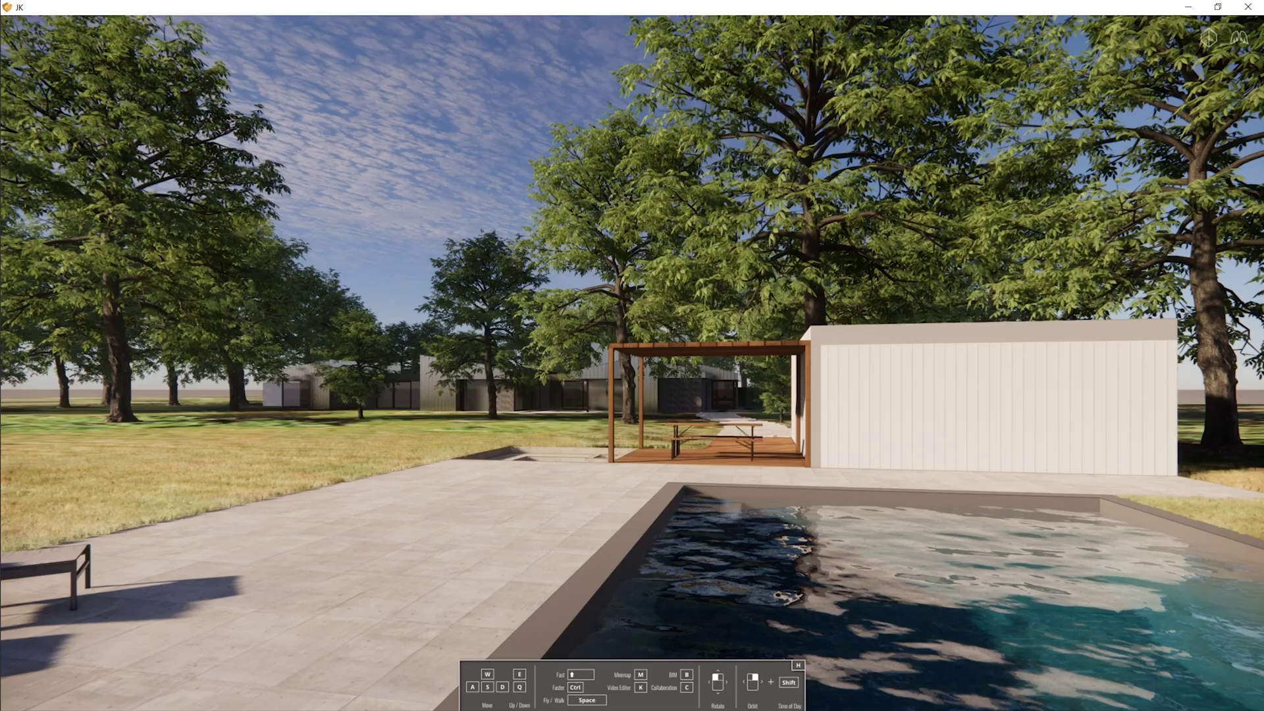
key("a")
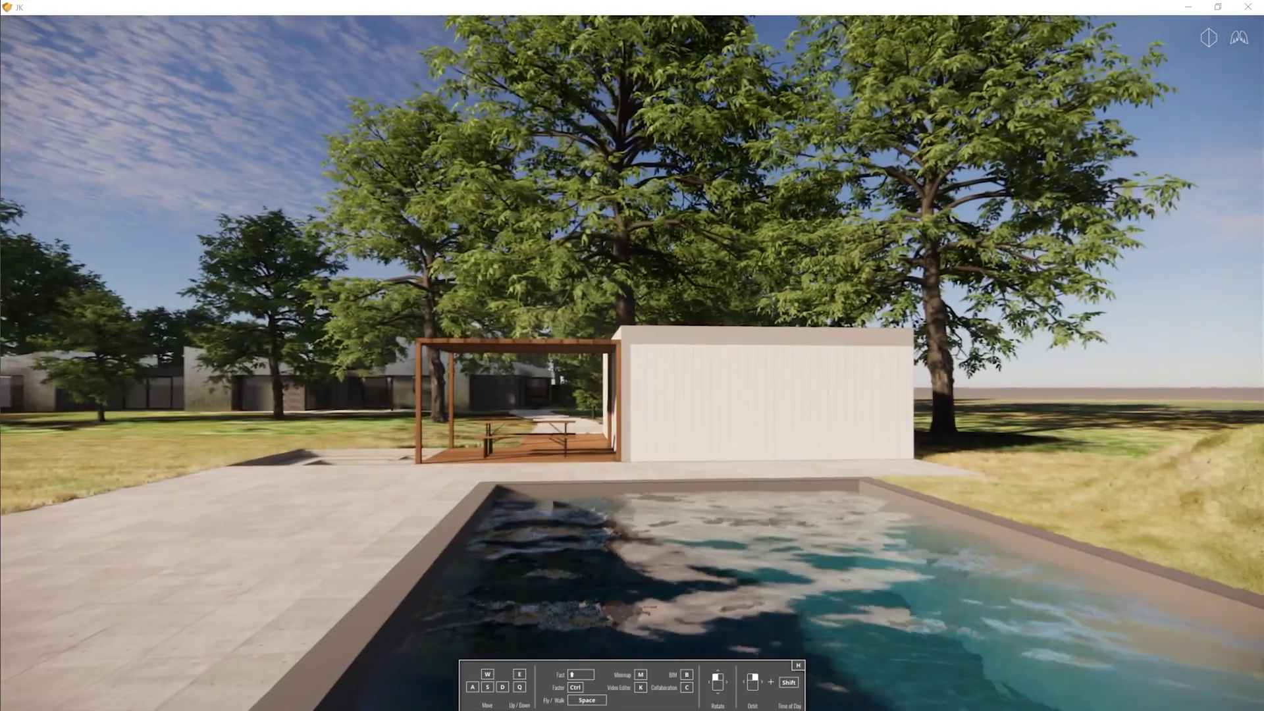
key("a")
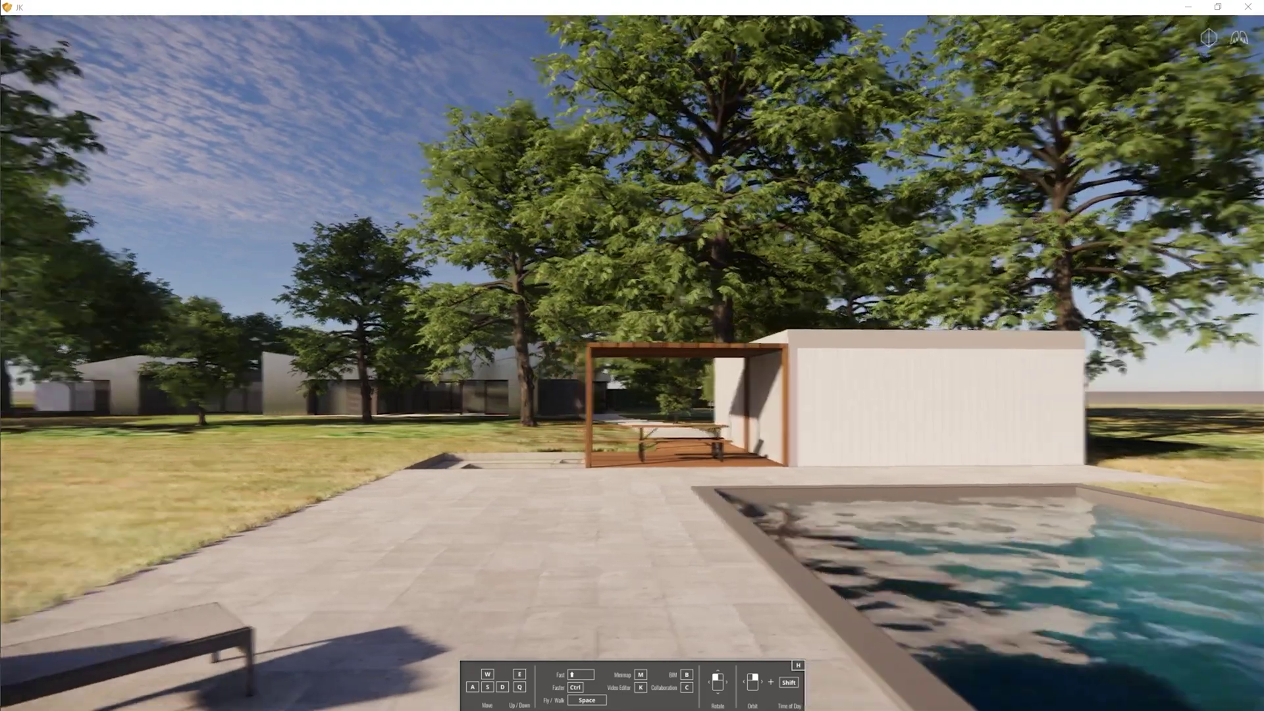
key("d")
key("a")
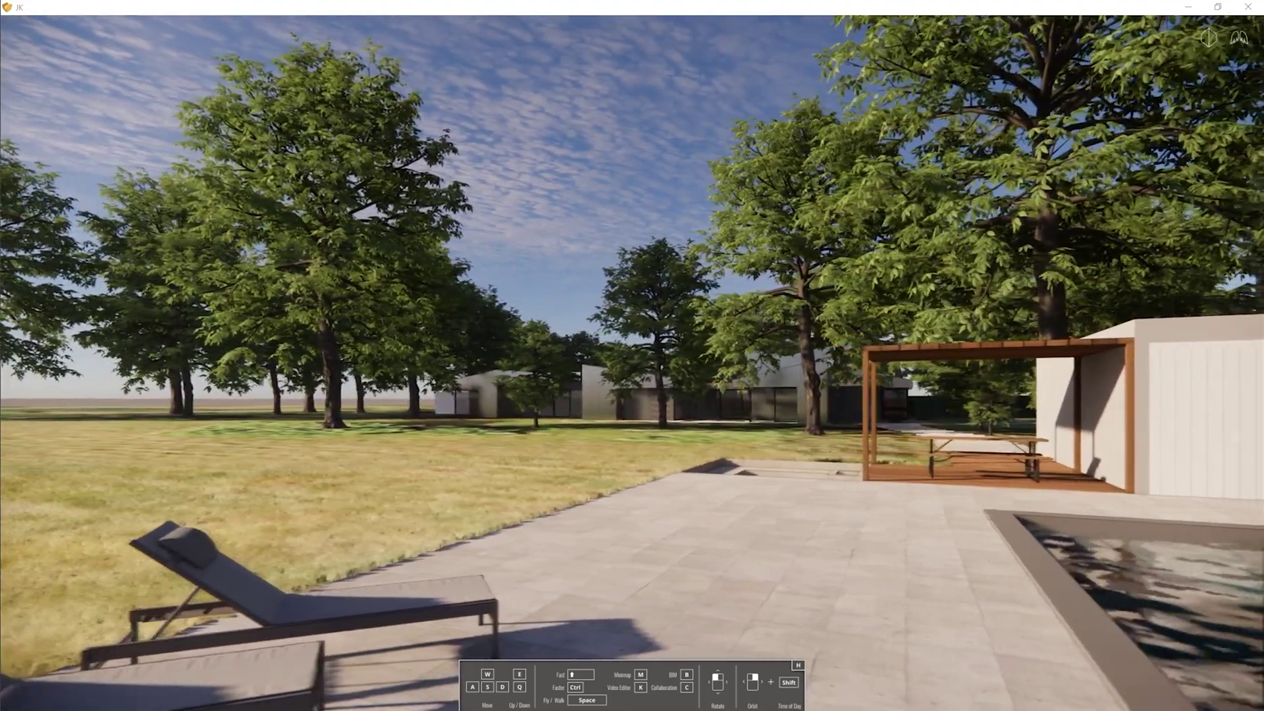
key("d")
left_click_drag(632, 355, 701, 428)
key("d")
left_click_drag(555, 594, 621, 551)
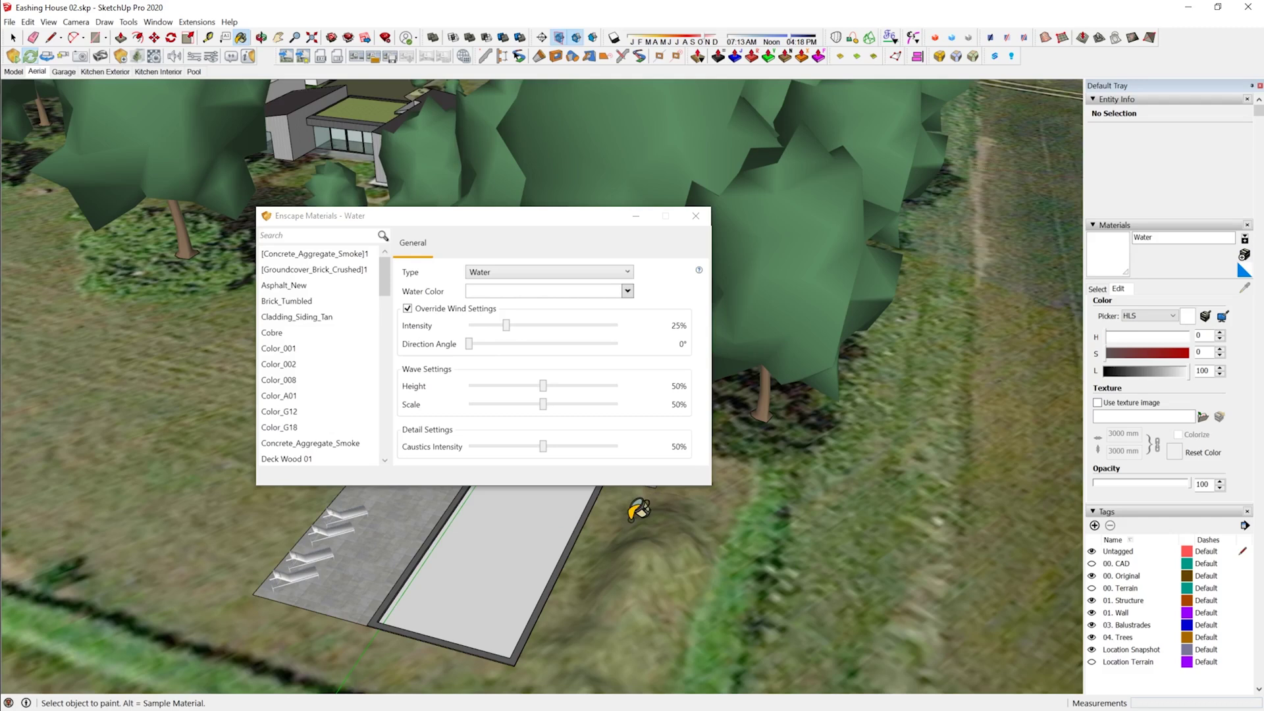
- Close the material settings and draw a rectangle about 3190 by 2210 mm on the paving beside the pool, making it a solid group
left_click(696, 217)
key("space")
scroll(453, 523, "up", 8)
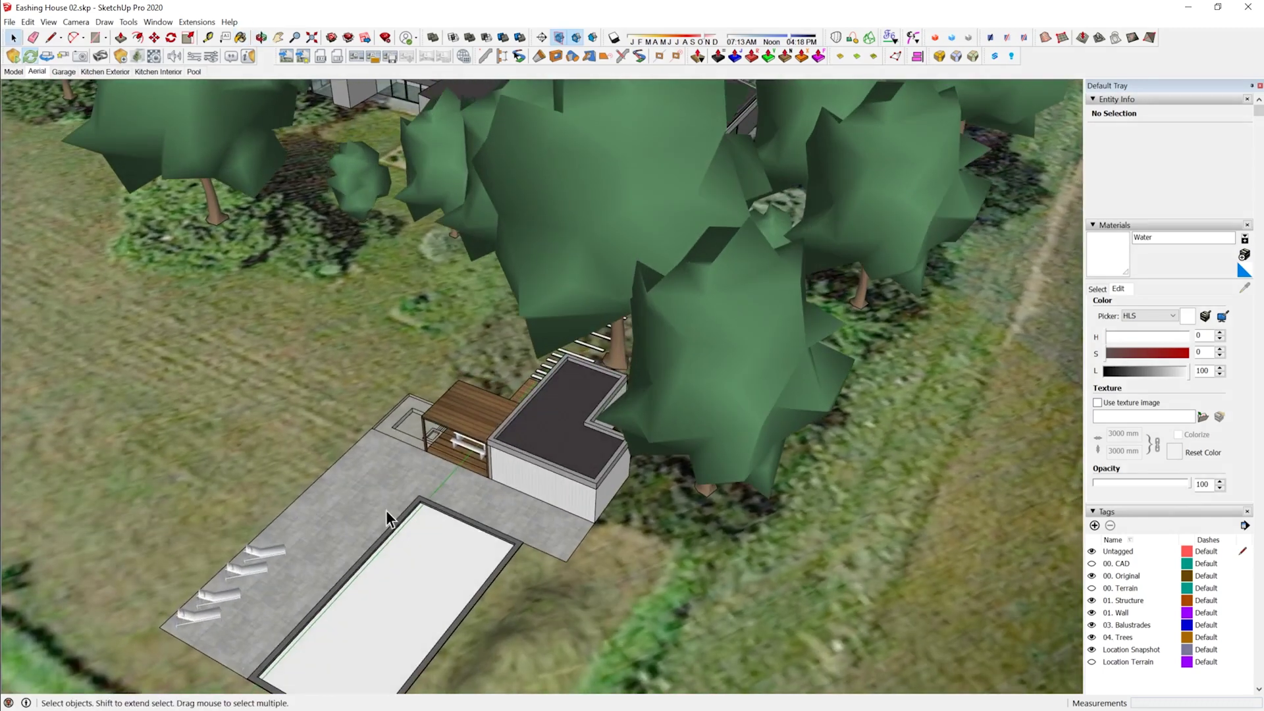
scroll(339, 505, "up", 6)
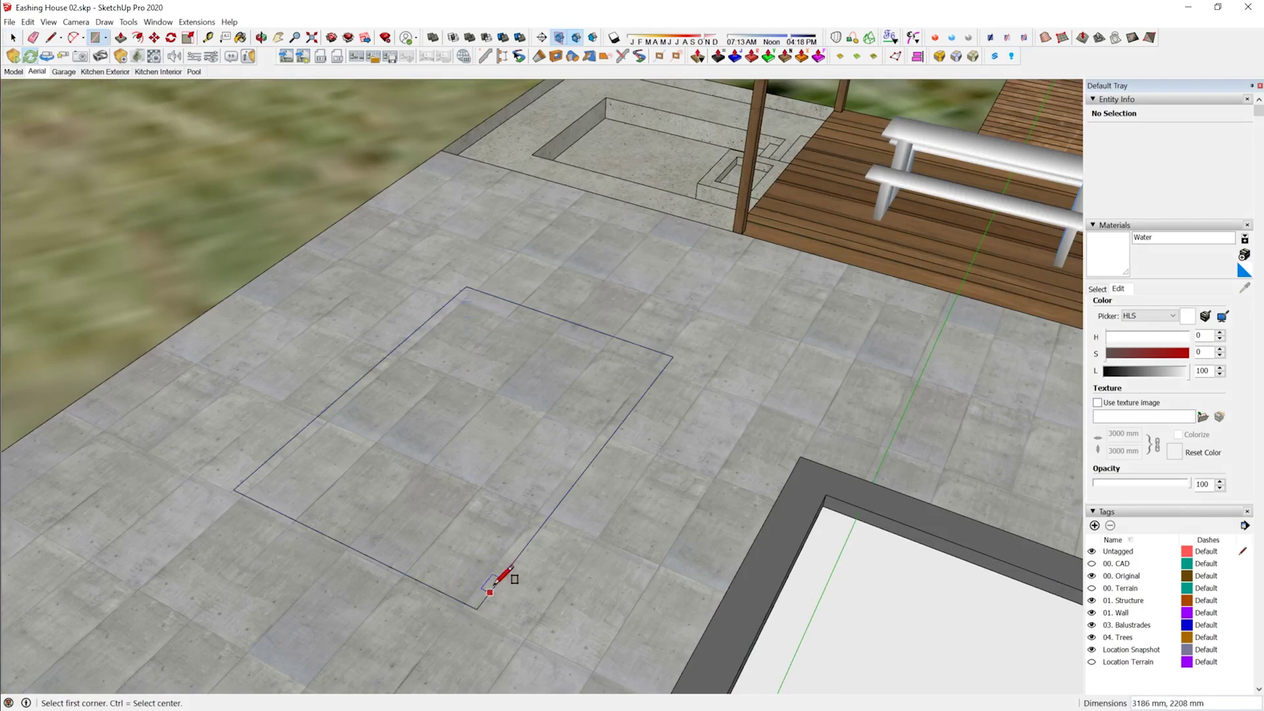
left_click(492, 535)
key("space")
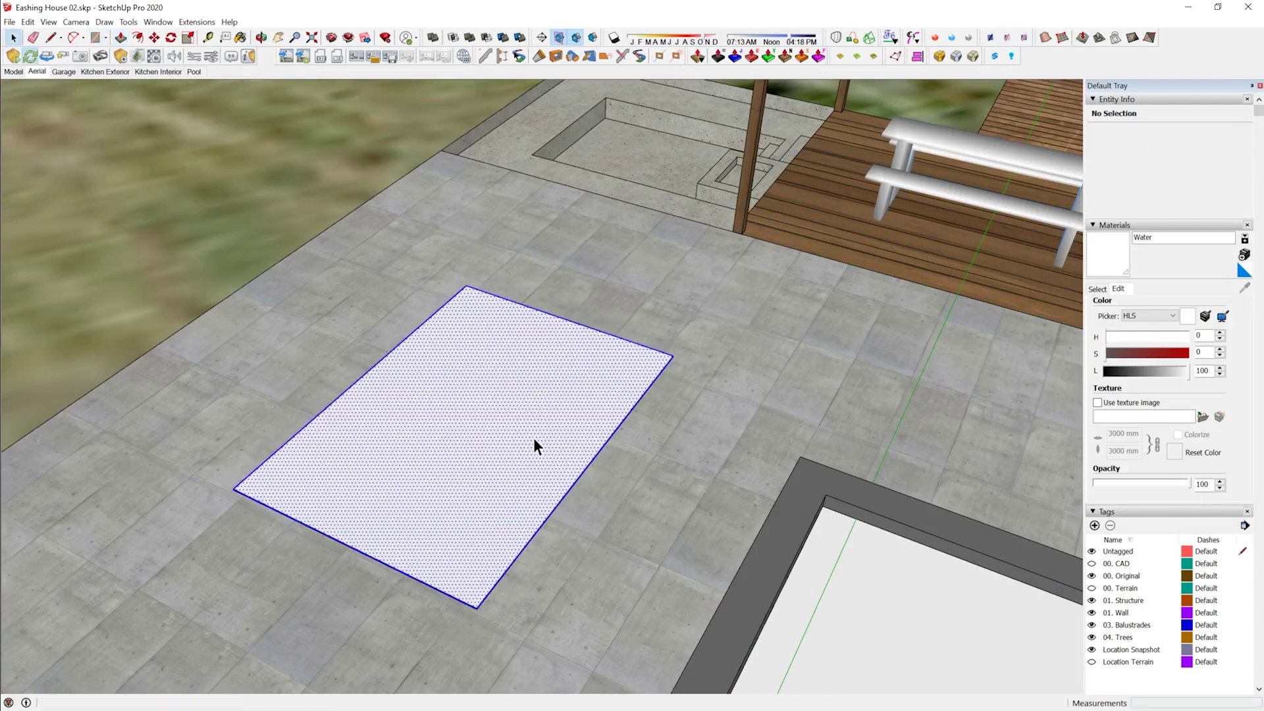
triple_click(534, 439)
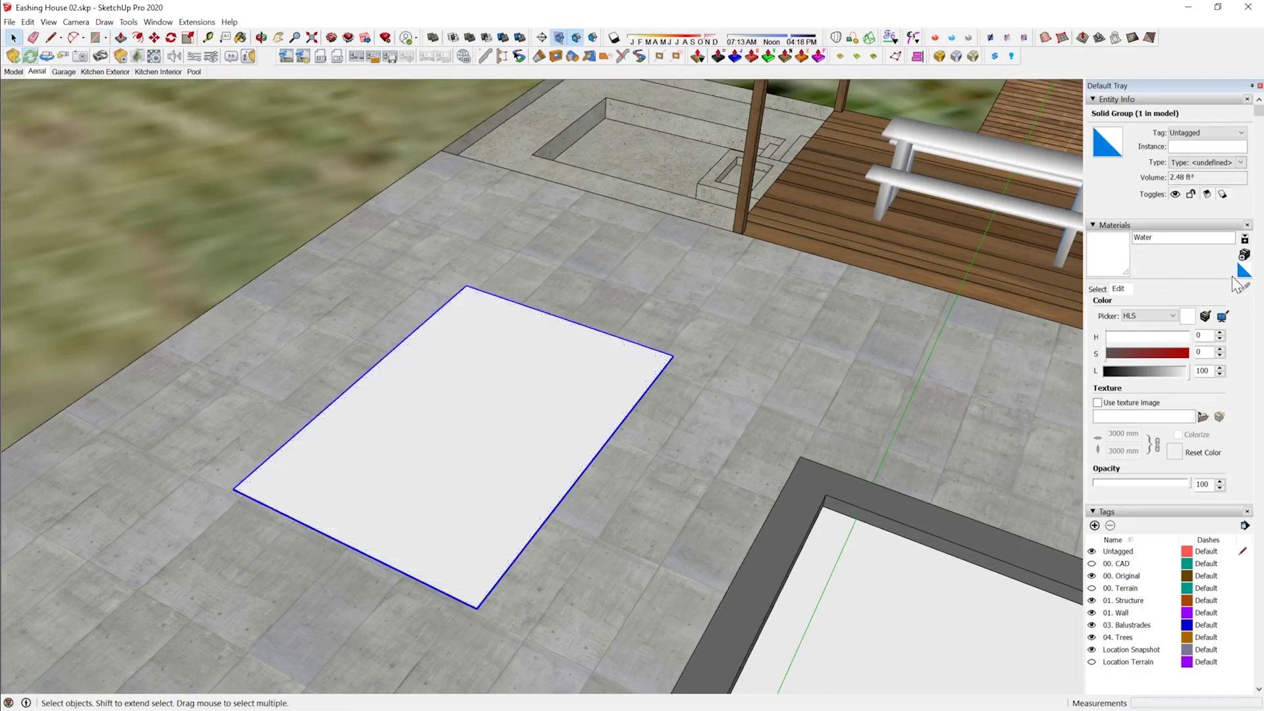
- Create a material named Red Grass with hue 0, saturation 51 and lightness 43, and paint the grouped rectangle with it
left_click(1242, 272)
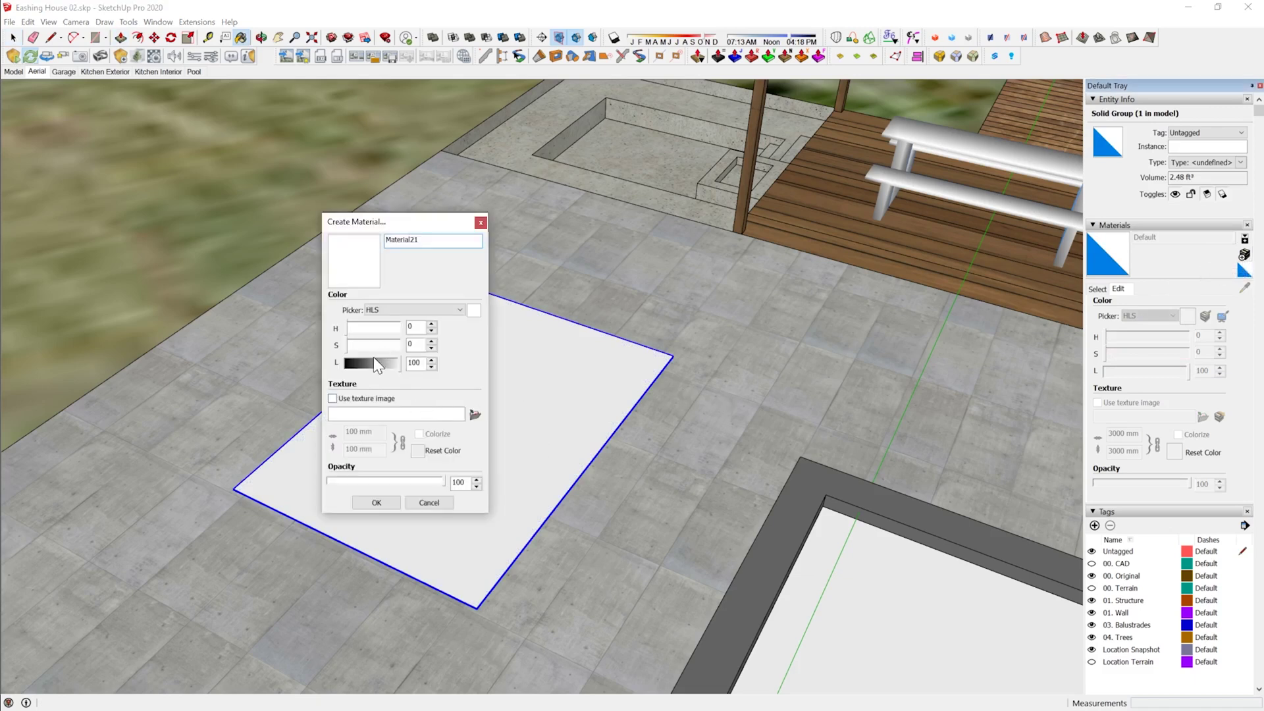
left_click(373, 342)
left_click(367, 329)
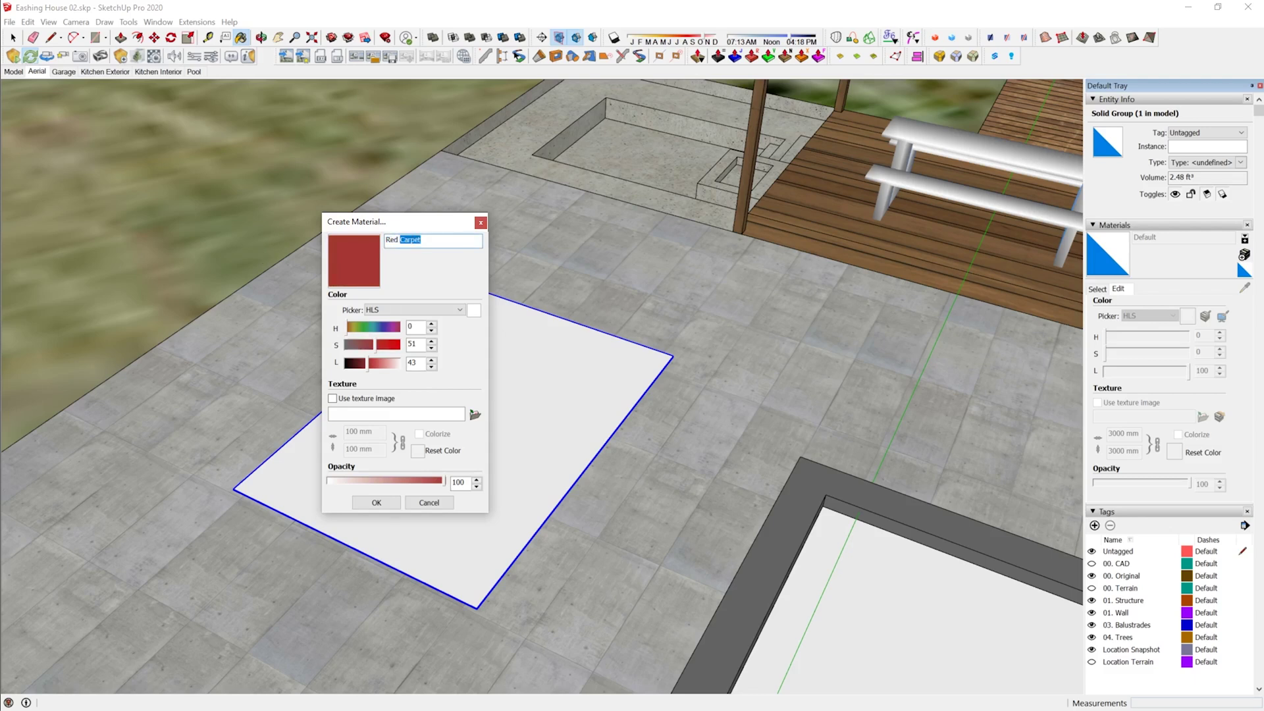
type("Grass")
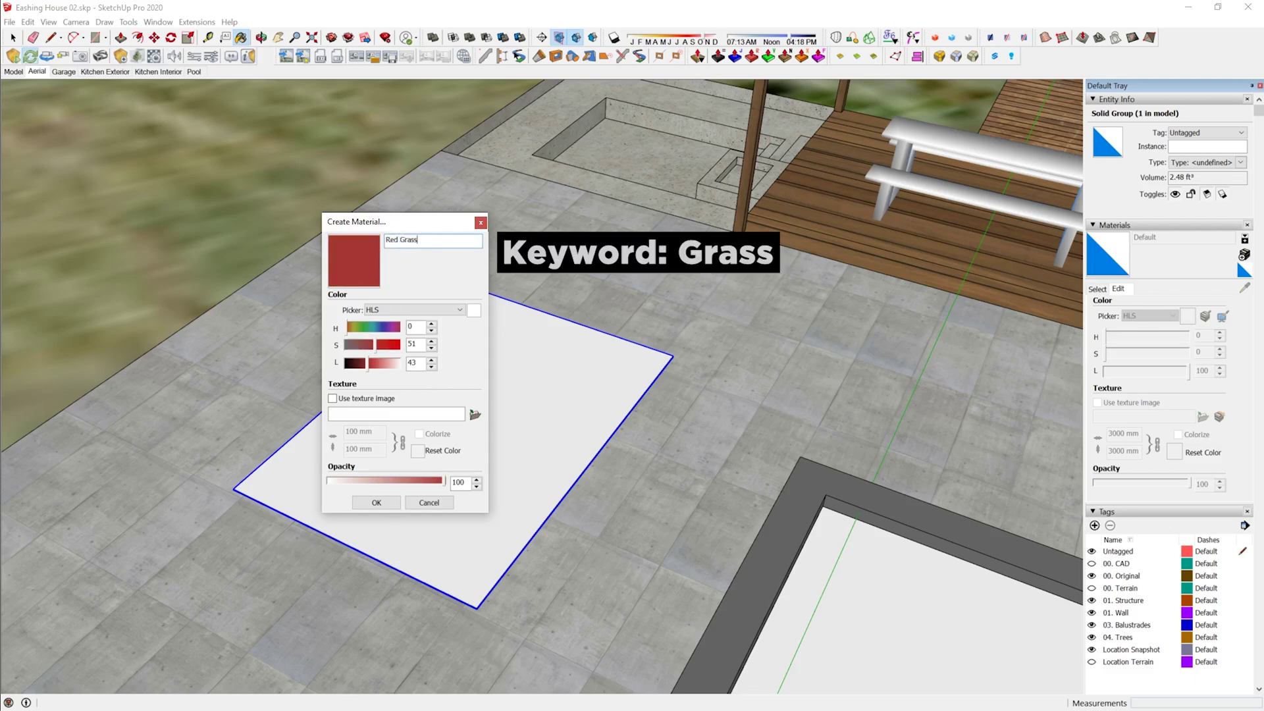
left_click(377, 503)
middle_click_drag(494, 485, 491, 425)
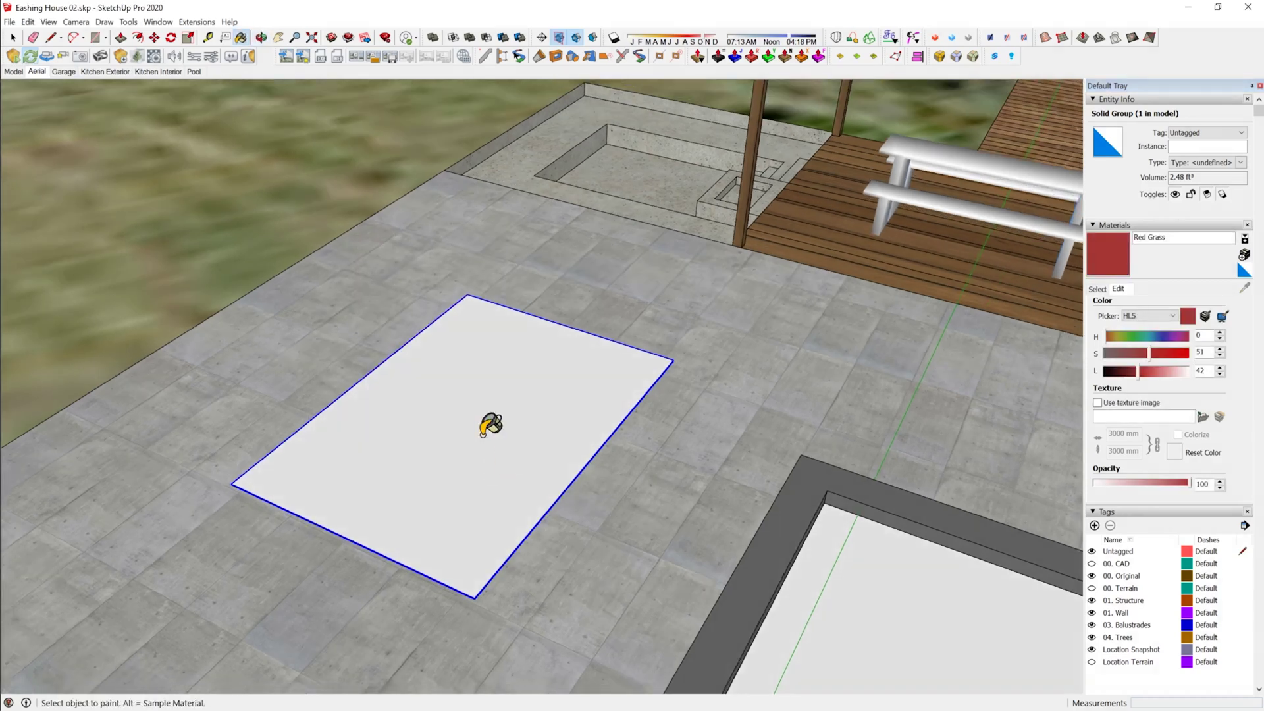
left_click(484, 434)
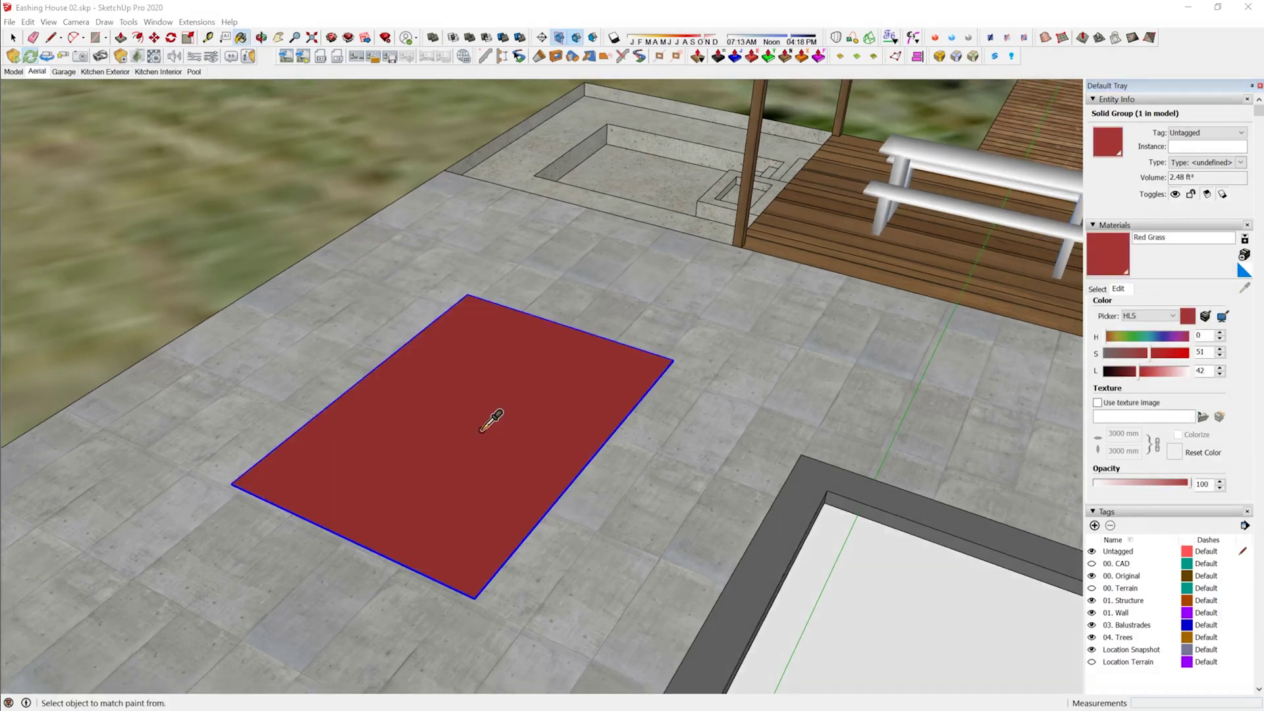
- Examine the red grass patch on the terrace up close and from above in the Enscape rendered view
key("alt+Tab")
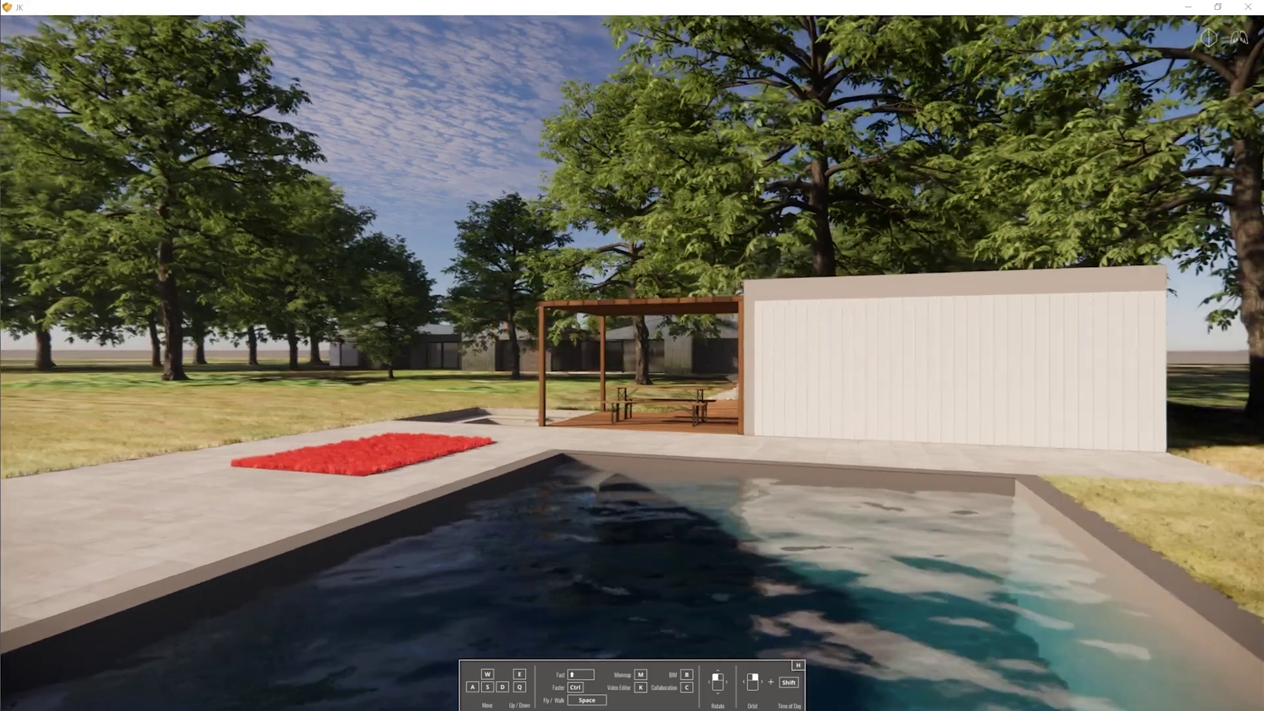
key("w")
key("a")
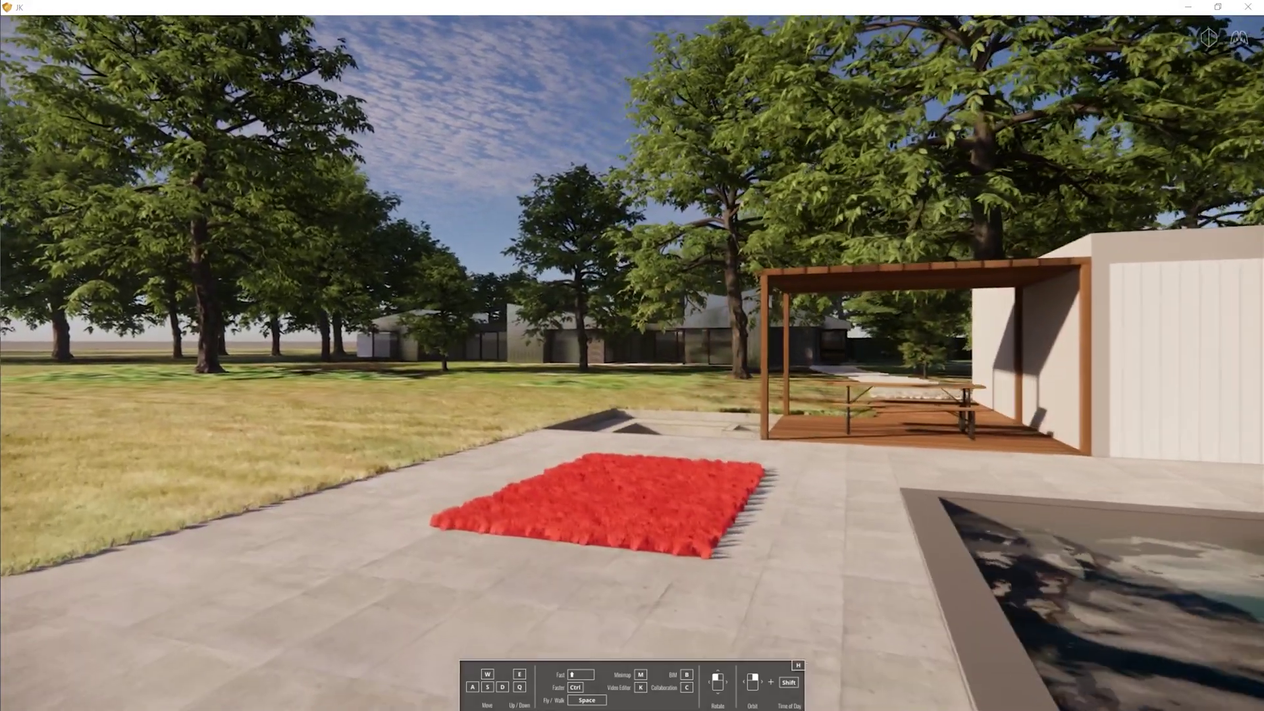
key("w")
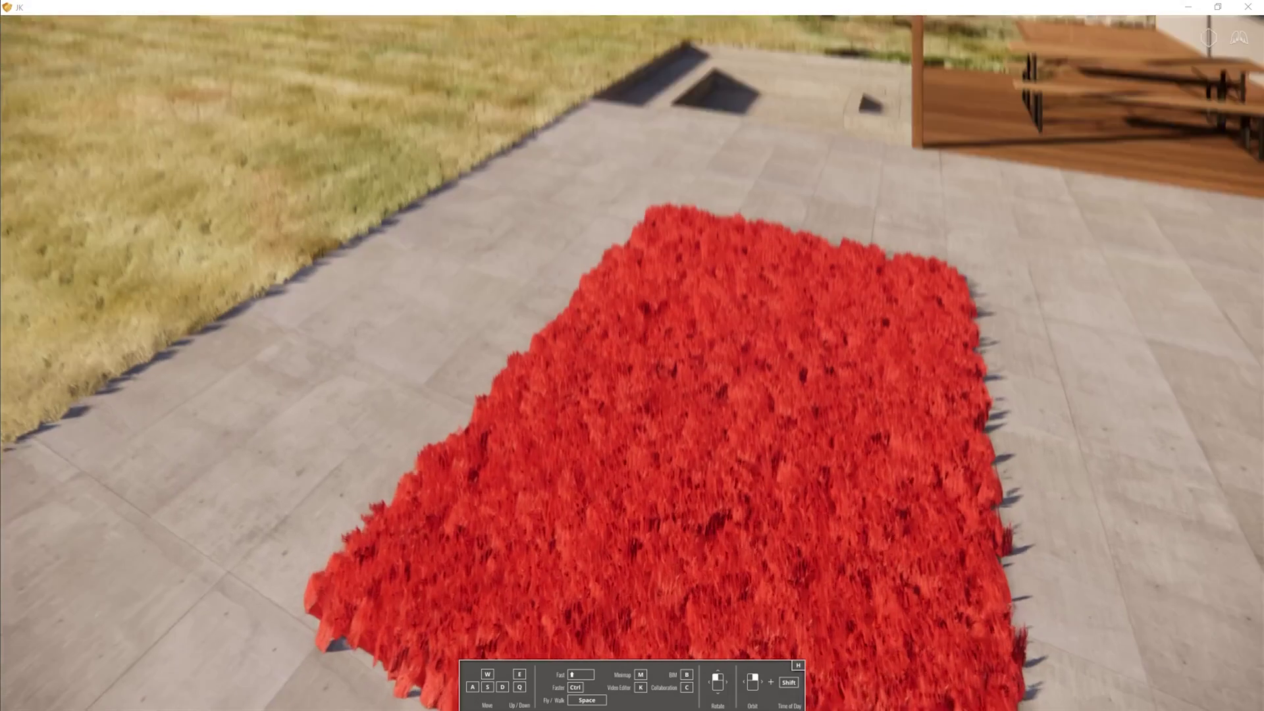
key("e")
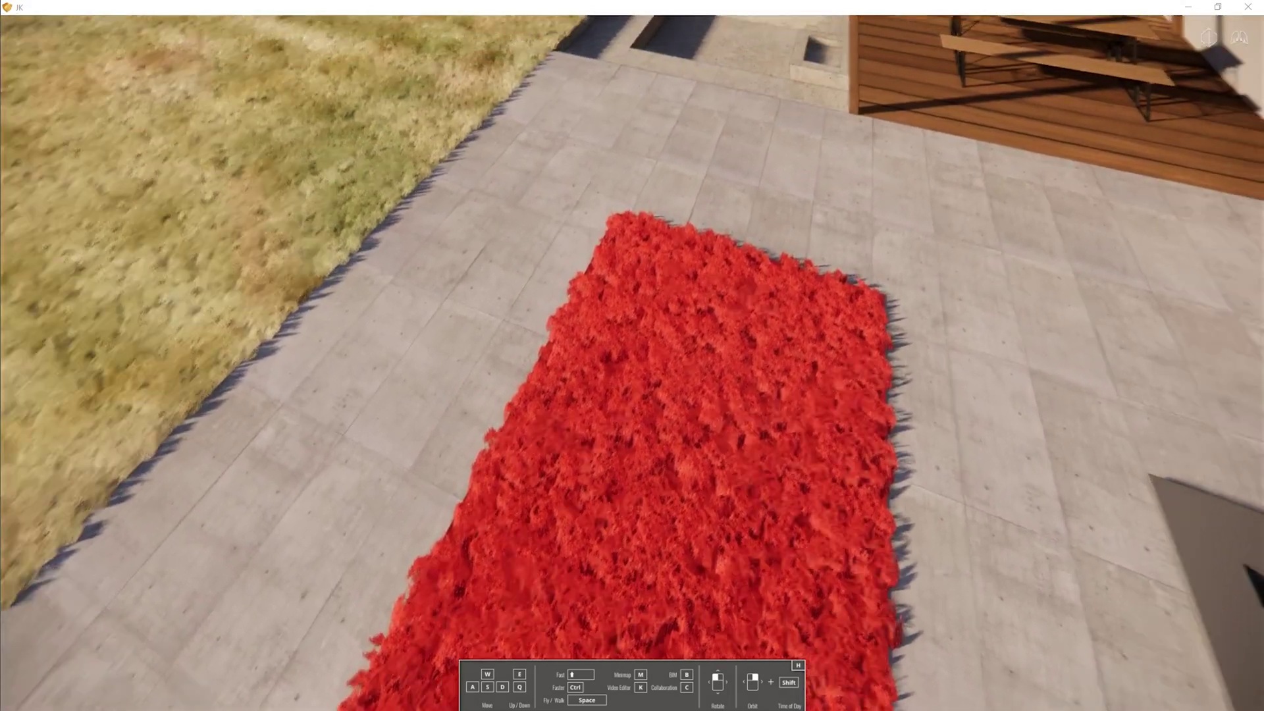
key("s")
left_click_drag(509, 472, 509, 303)
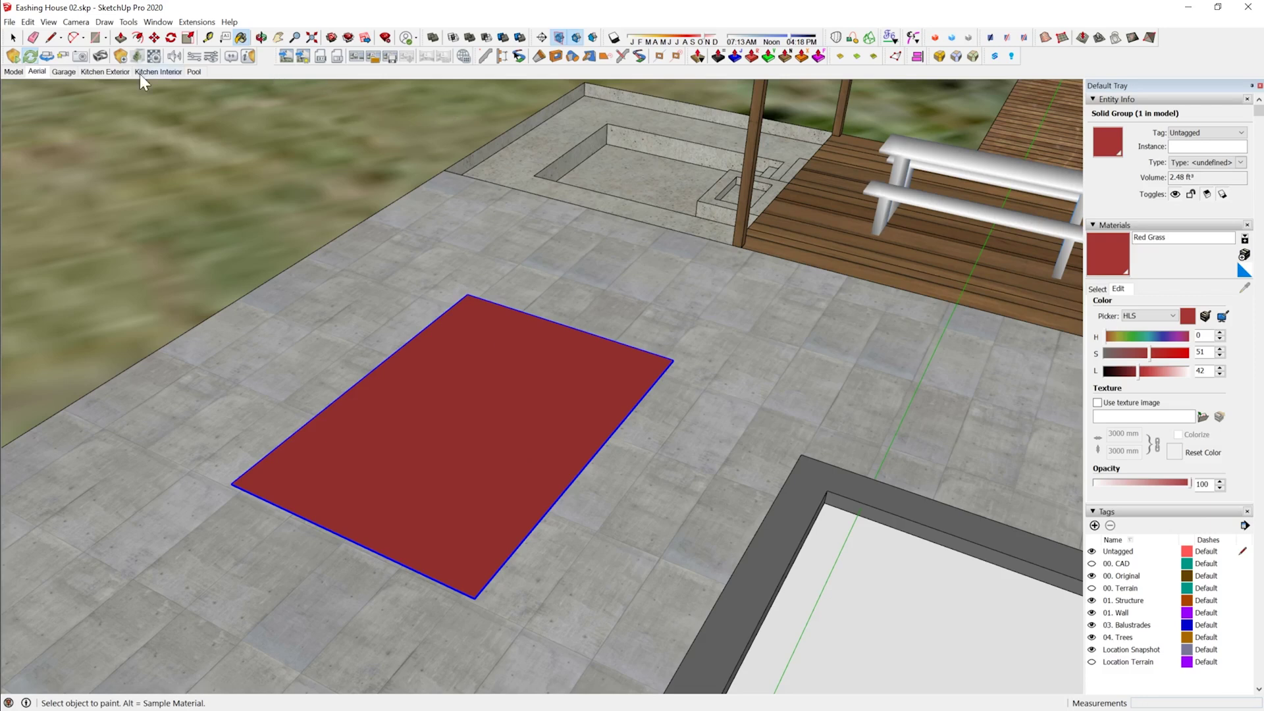
- Open the atmosphere options of the Enscape visual settings and check the red grass patch in the rendered view
left_click(209, 57)
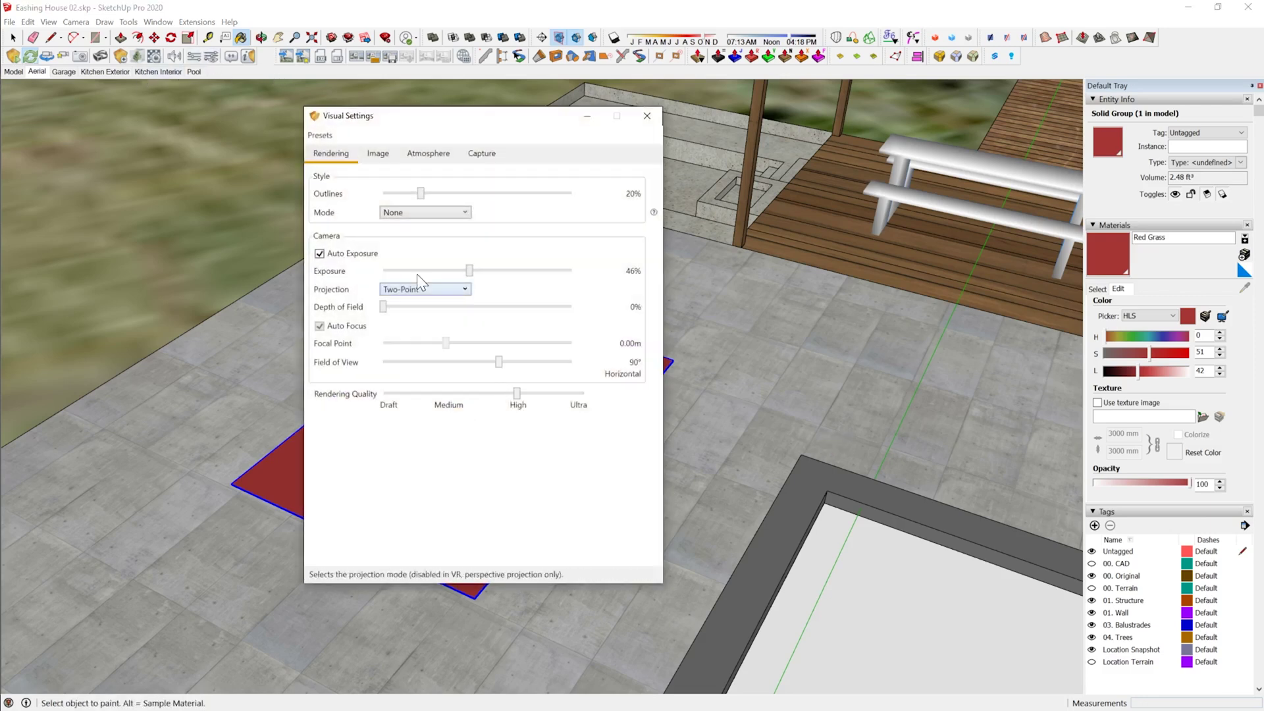
left_click(425, 155)
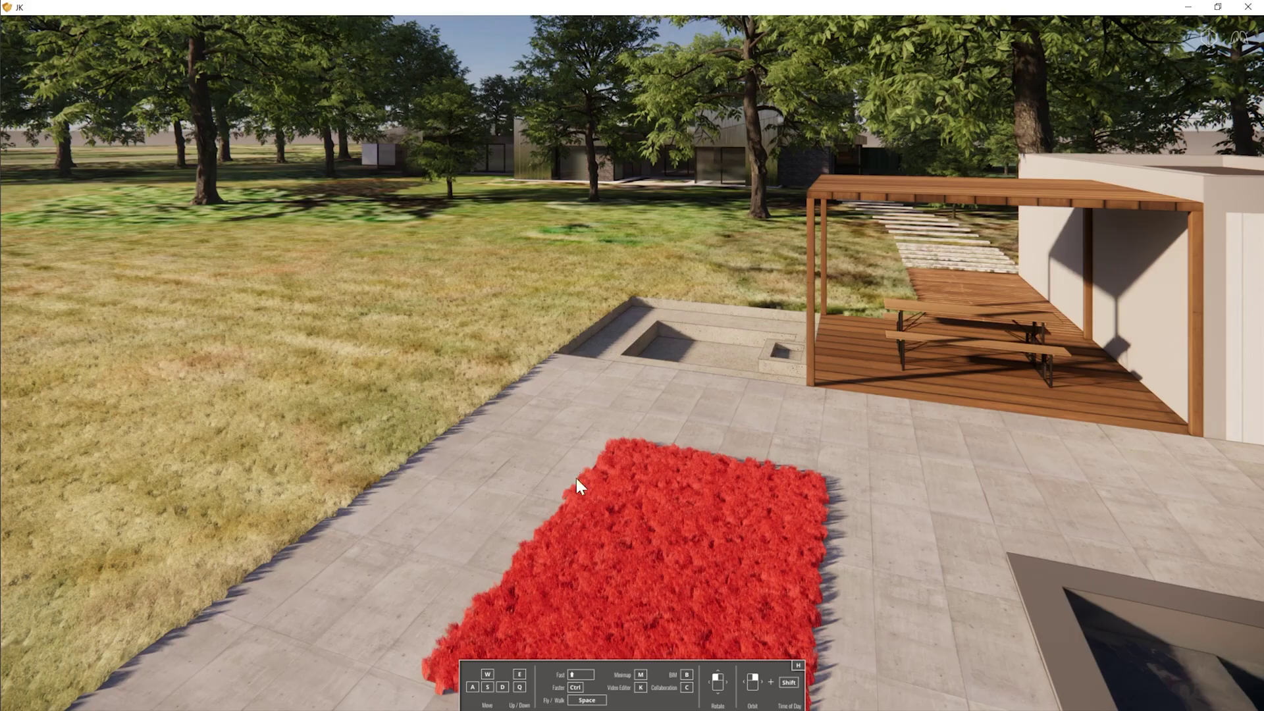
left_click_drag(632, 356, 603, 480)
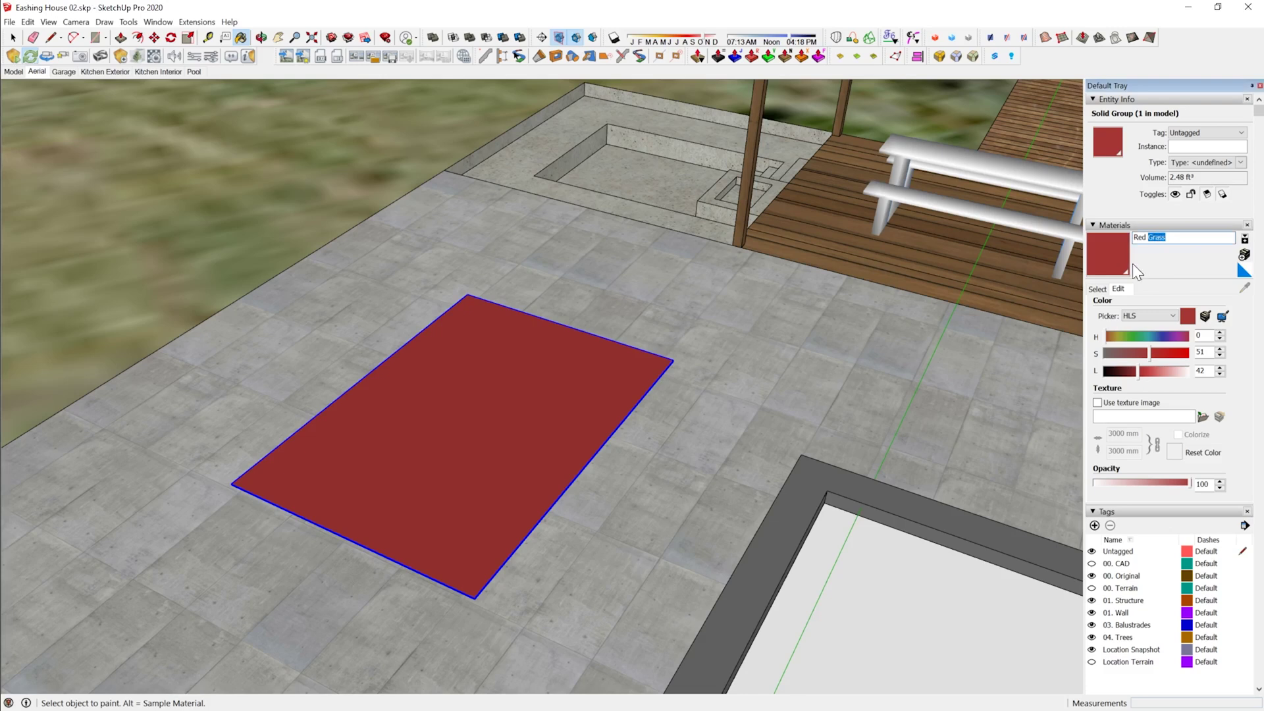
- Rename the Red Grass material to Red Long Carpet and check the patch in the Enscape rendered view
type("Carpet")
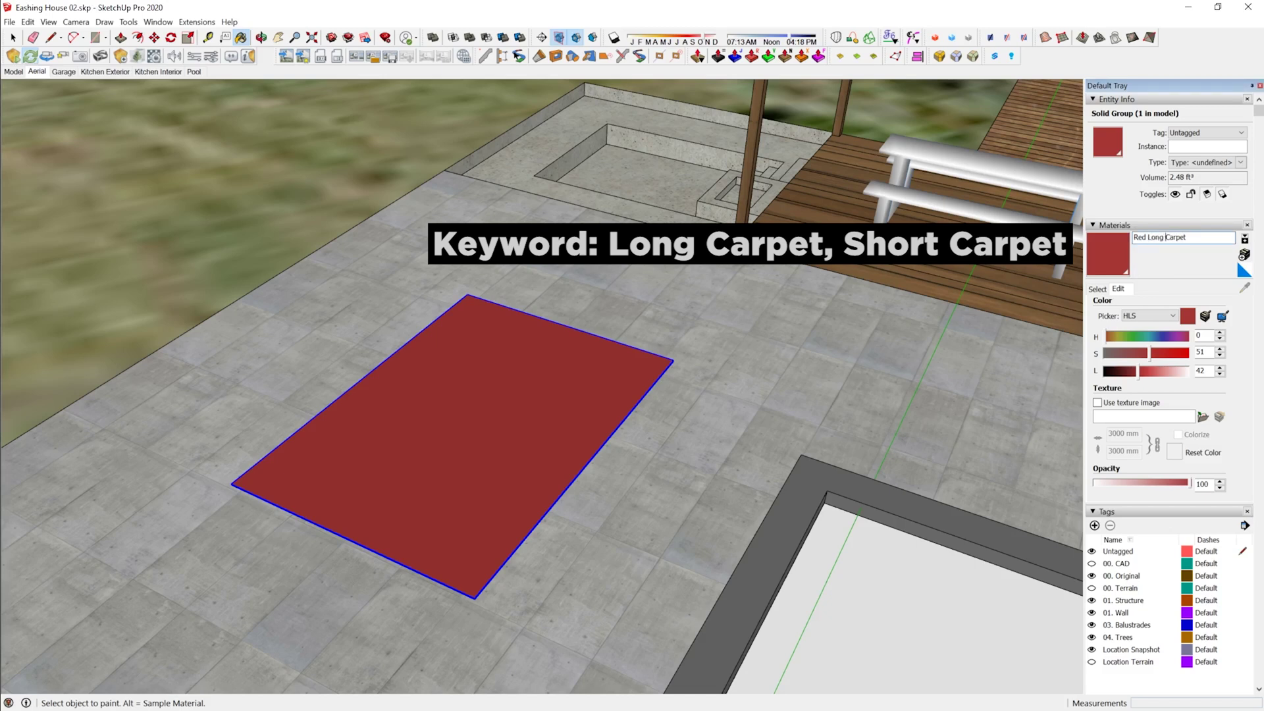
key("alt+Tab")
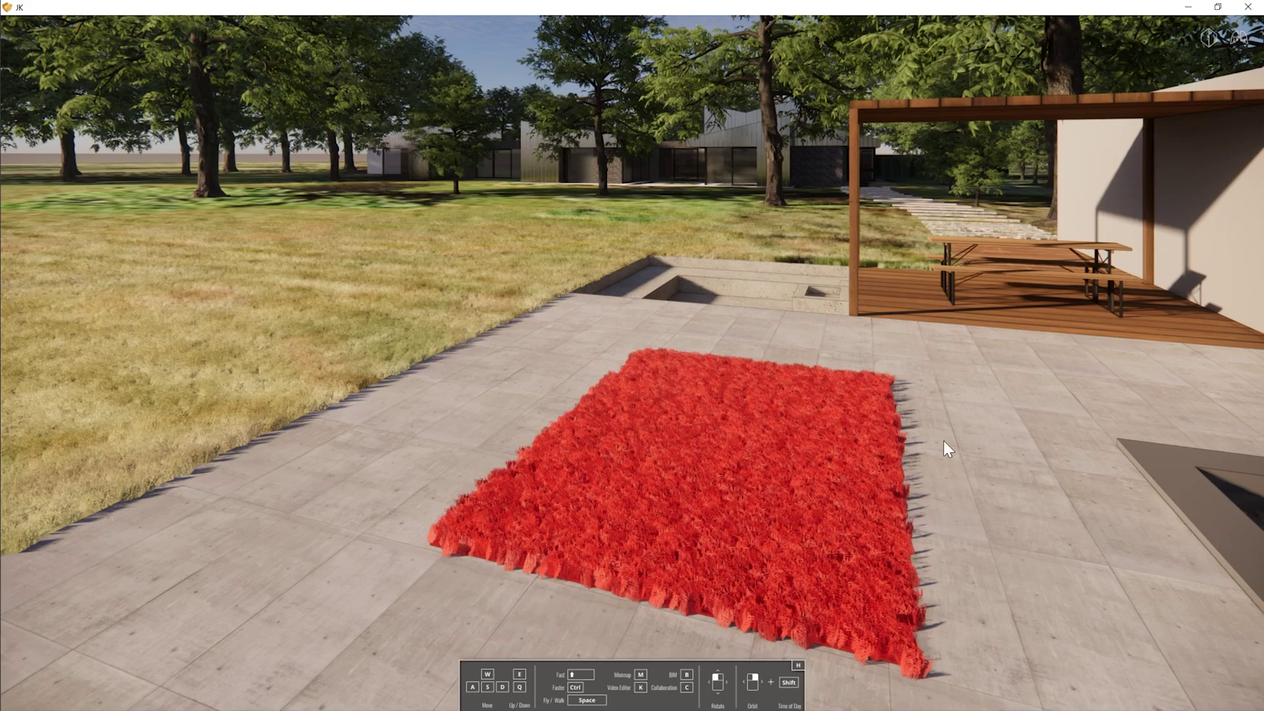
mouse_move(632, 355)
left_mouse_down()
mouse_move(611, 383)
mouse_move(671, 351)
mouse_move(648, 343)
left_mouse_up()
right_click_drag(648, 342, 698, 332)
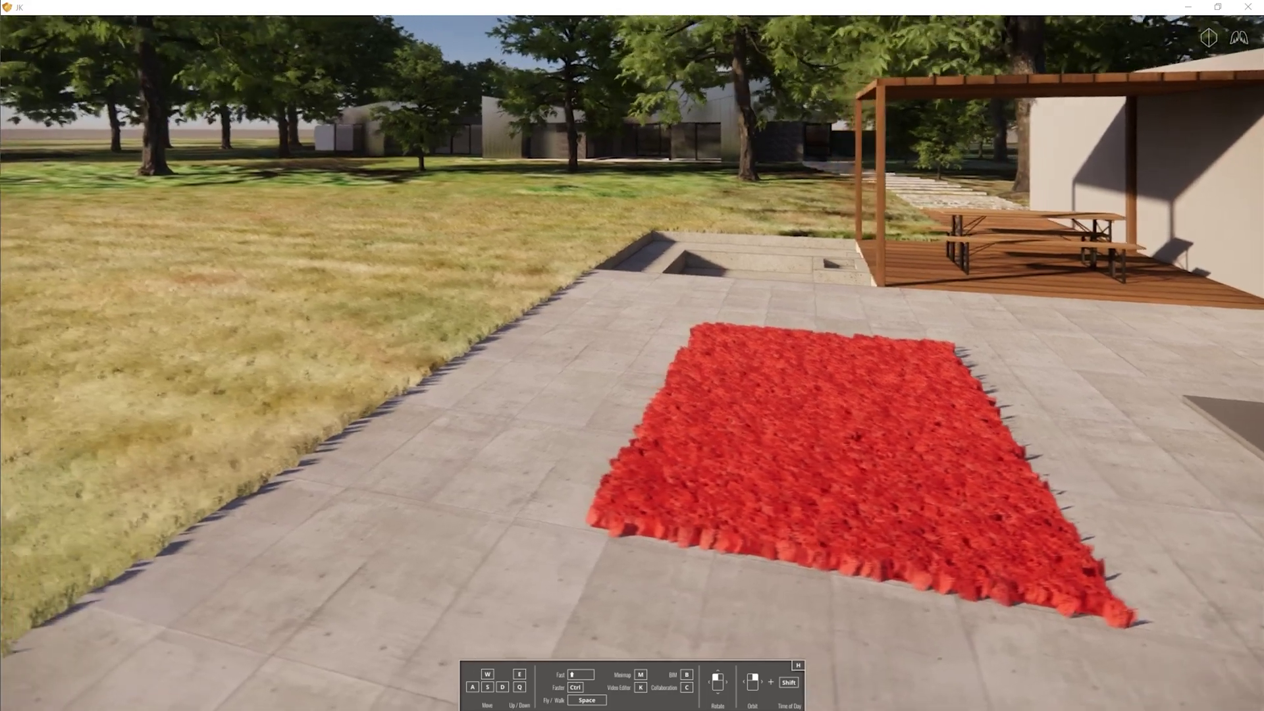
right_click_drag(645, 473, 693, 484)
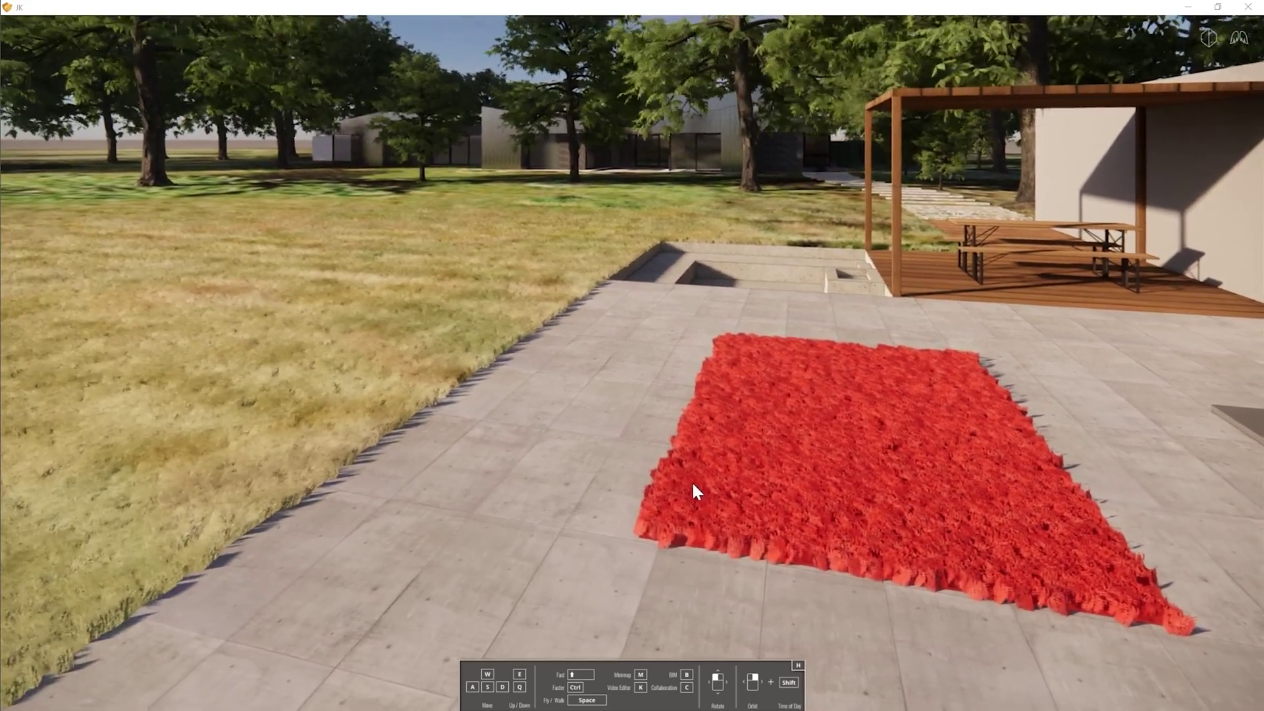
- Open the Enscape material settings for Red Short Carpet, switch its type to Default and set it back to Carpet
key("alt+Tab")
left_click(159, 56)
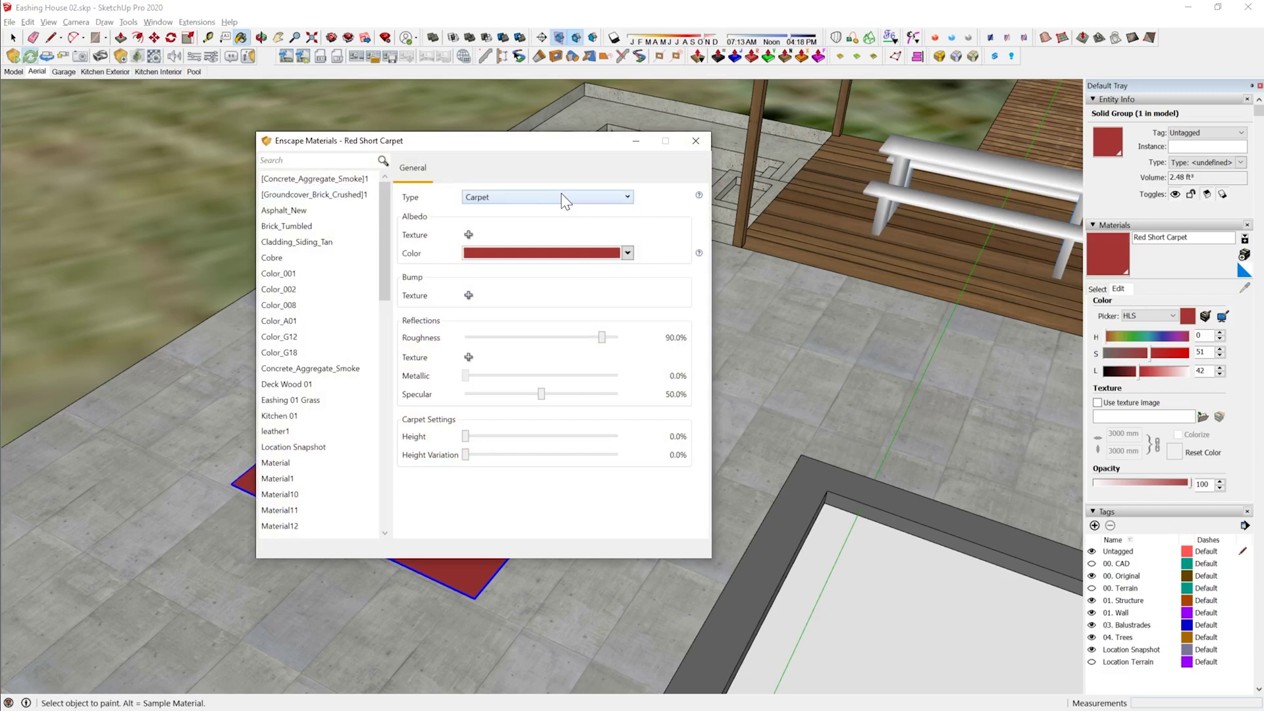
left_click(561, 196)
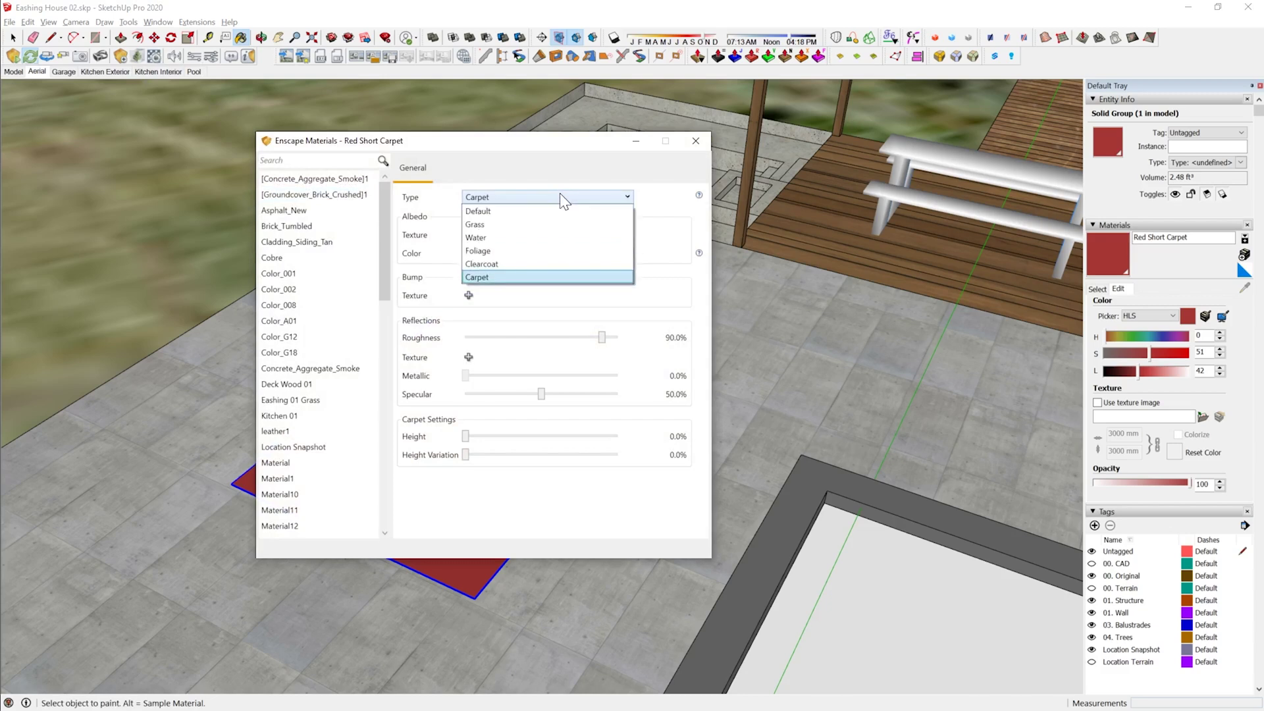
left_click(489, 213)
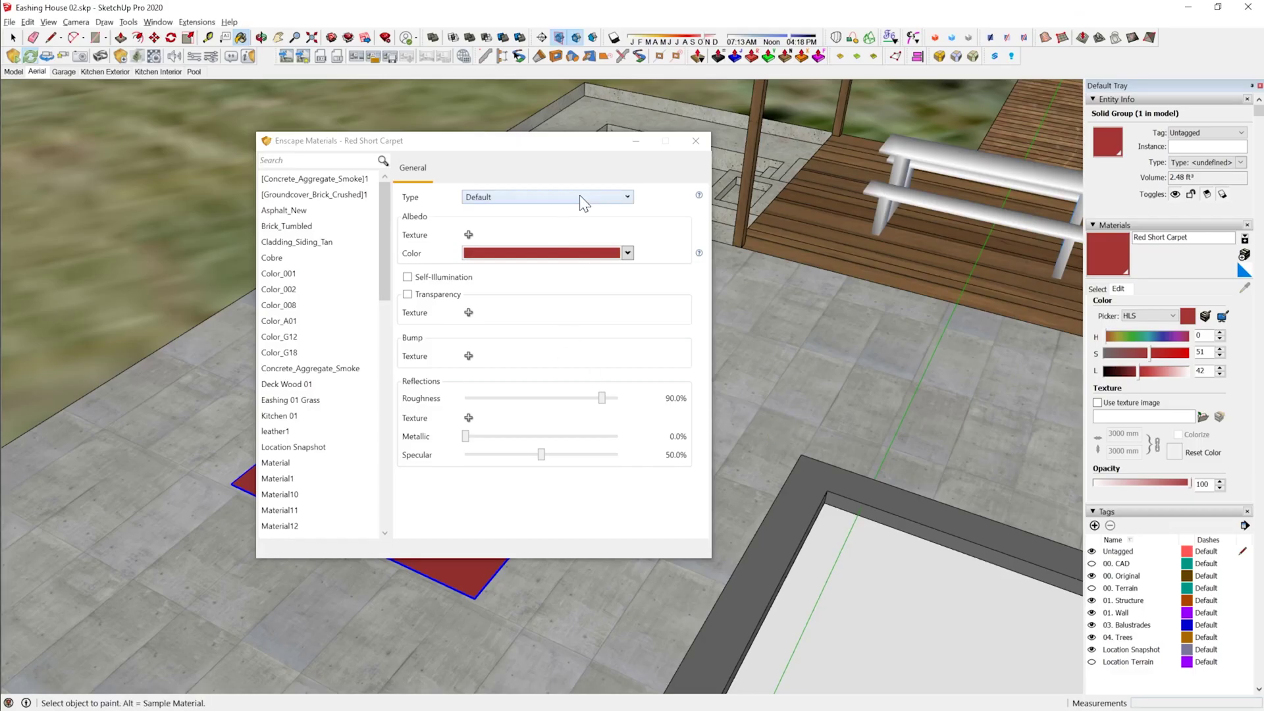
left_click(580, 196)
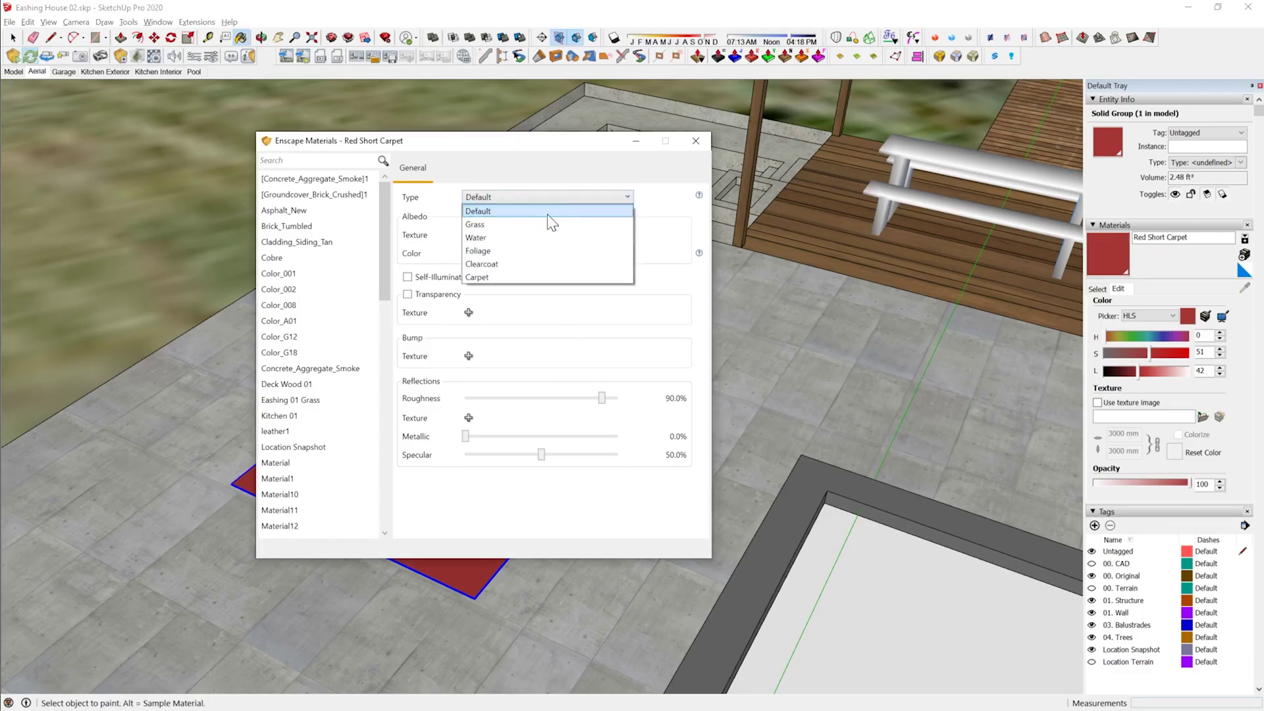
left_click(505, 277)
- Try a low carpet height and examine the red carpet from several angles in the rendered view
left_click_drag(510, 438, 480, 450)
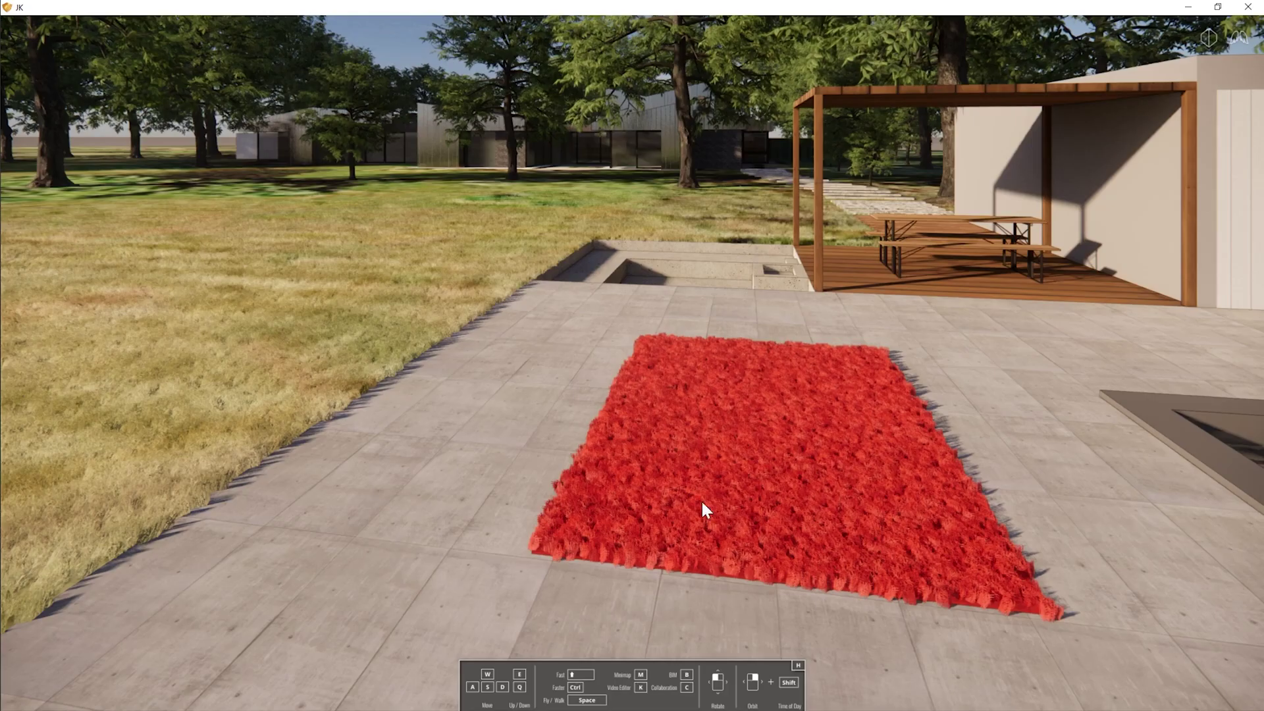
key("d")
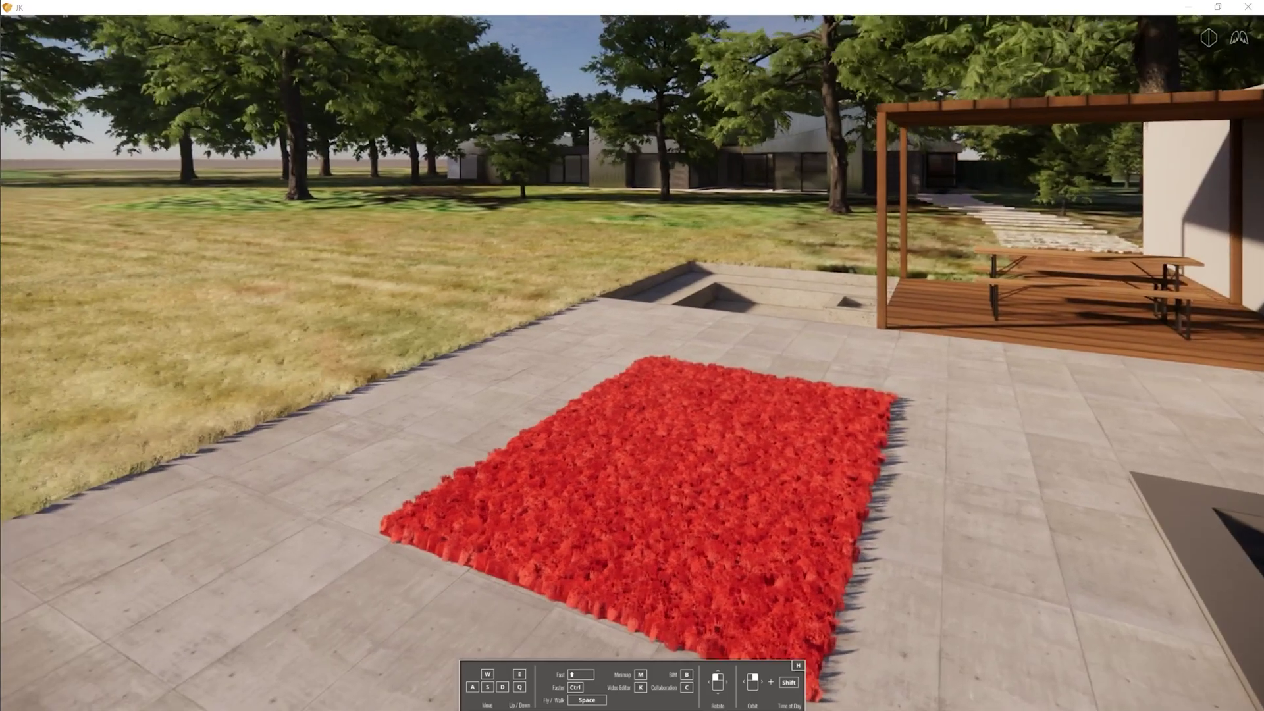
left_click_drag(725, 485, 797, 485)
key("w")
key("a")
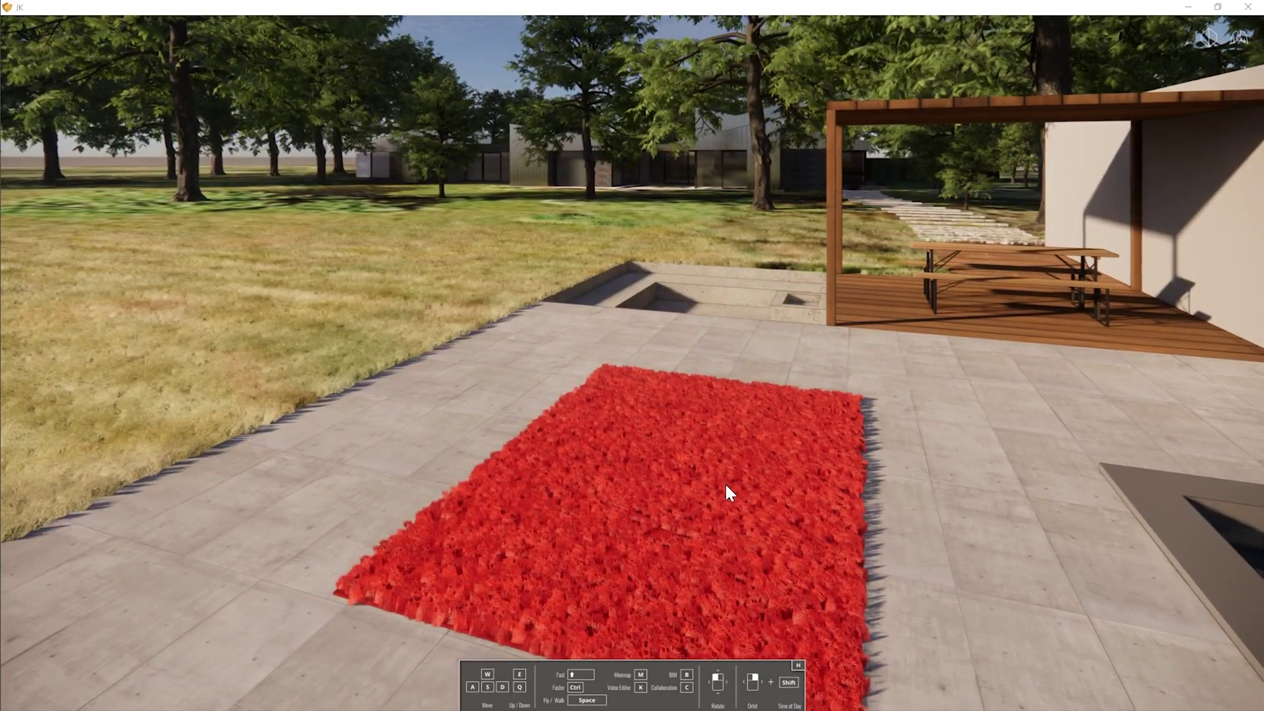
- Set the Red Short Carpet material's height to 100% and its height variation to 72.4%
key("alt+Tab")
left_click_drag(466, 437, 656, 454)
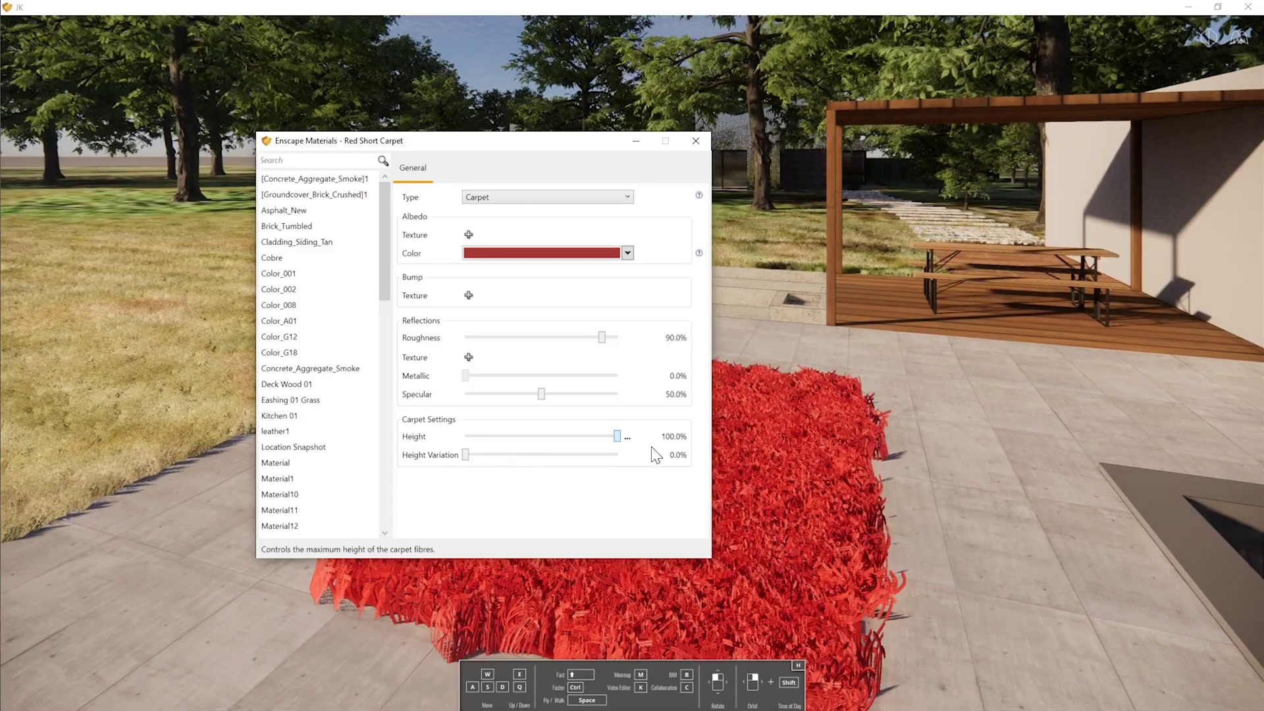
left_click_drag(471, 457, 481, 456)
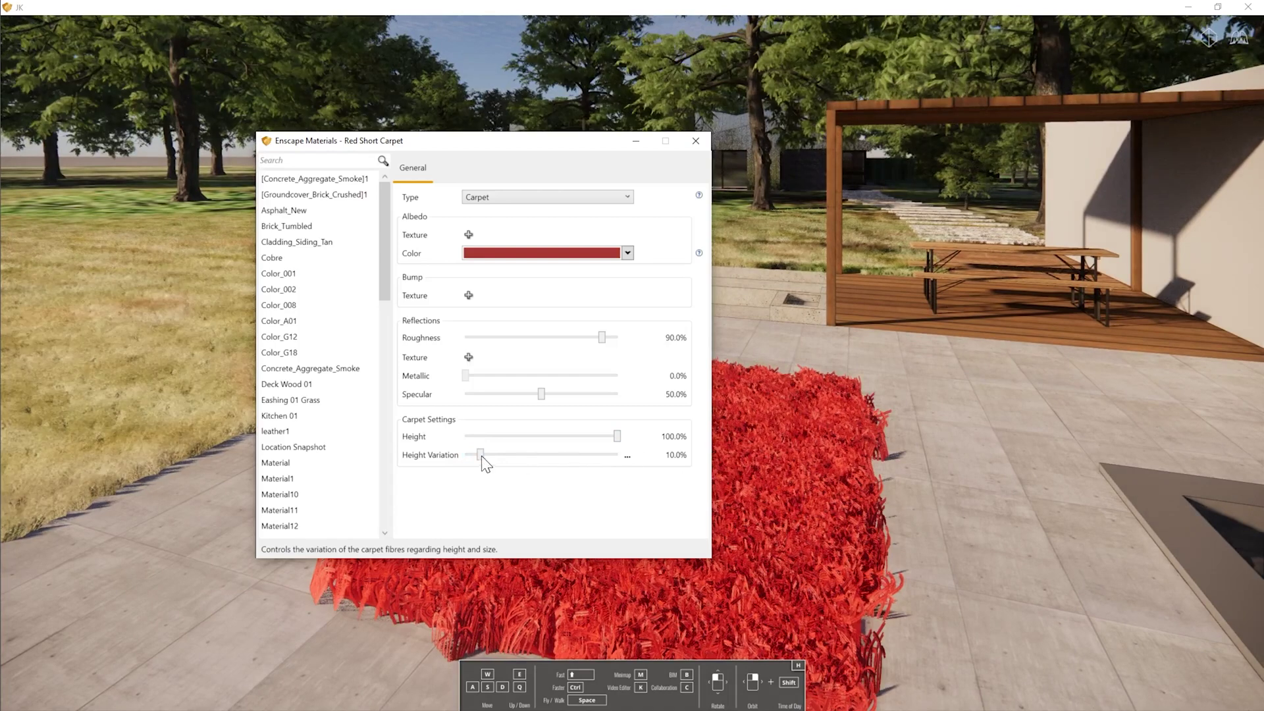
key("alt+Tab")
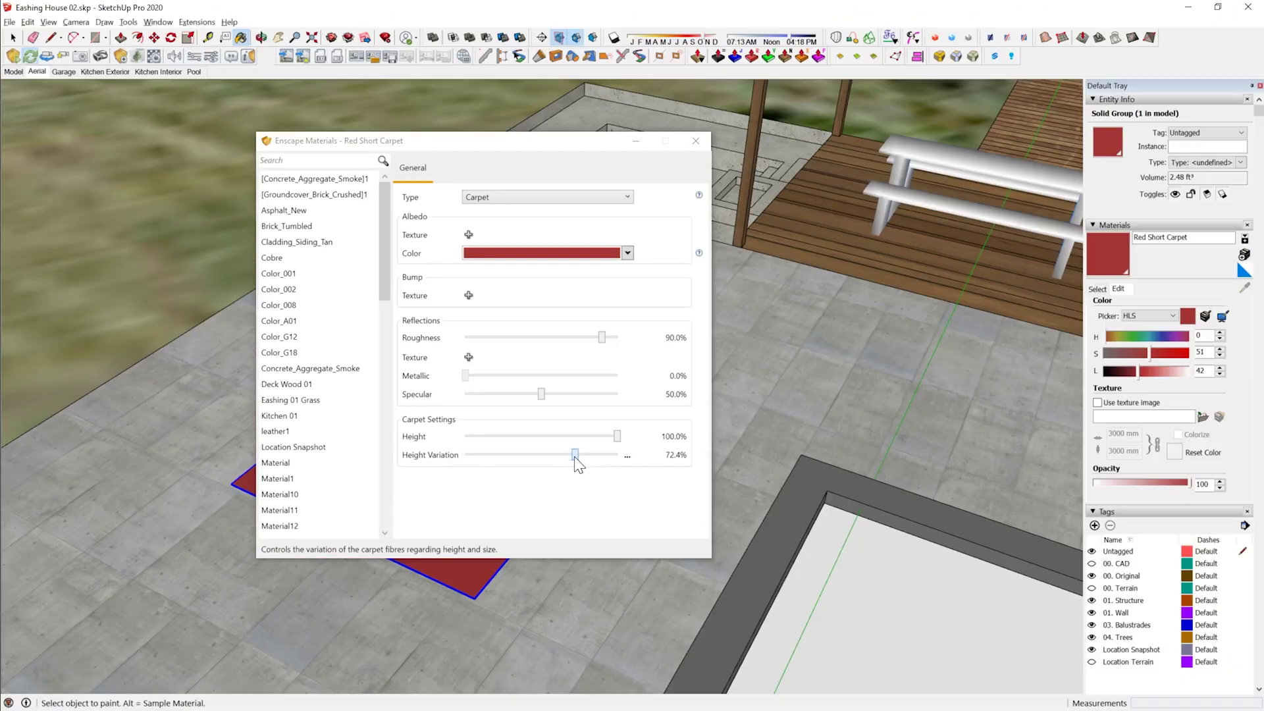
- Examine the tall, varied carpet fibres on the terrace up close and from above in the rendered view
key("alt+Tab")
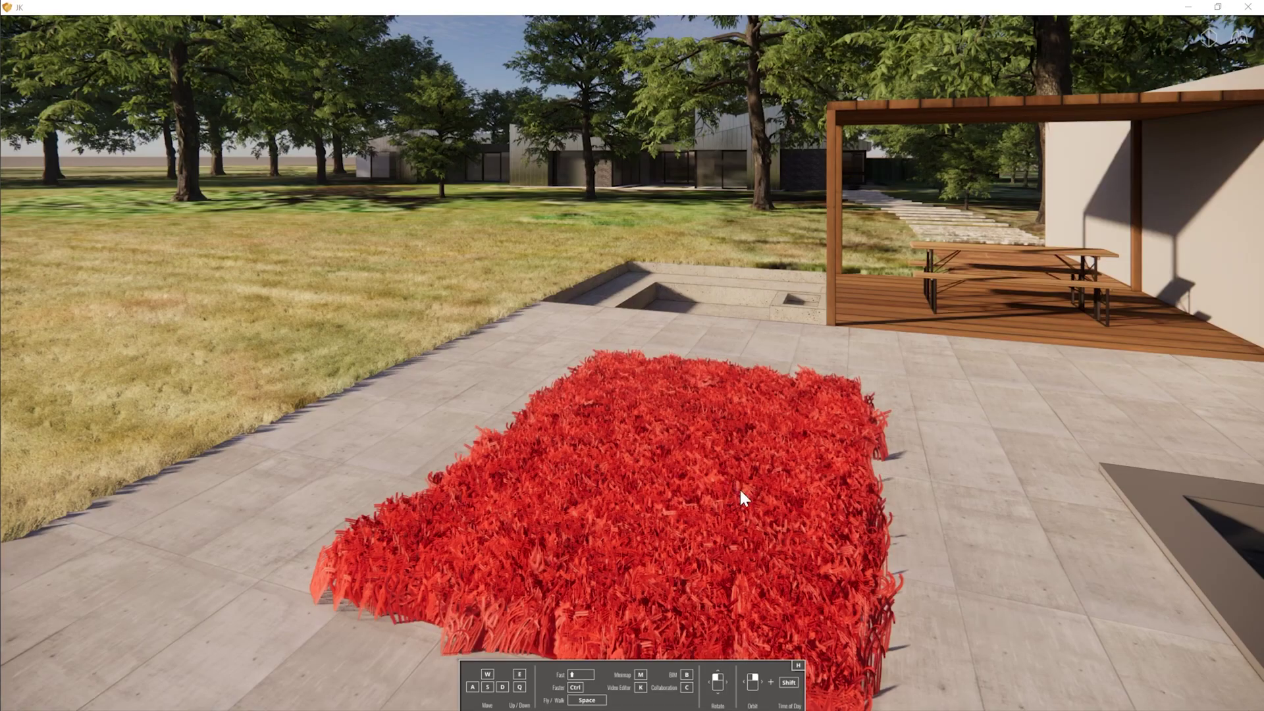
mouse_move(740, 488)
right_mouse_down()
mouse_move(751, 553)
mouse_move(849, 550)
mouse_move(902, 530)
mouse_move(764, 491)
mouse_move(685, 520)
mouse_move(592, 514)
right_mouse_up()
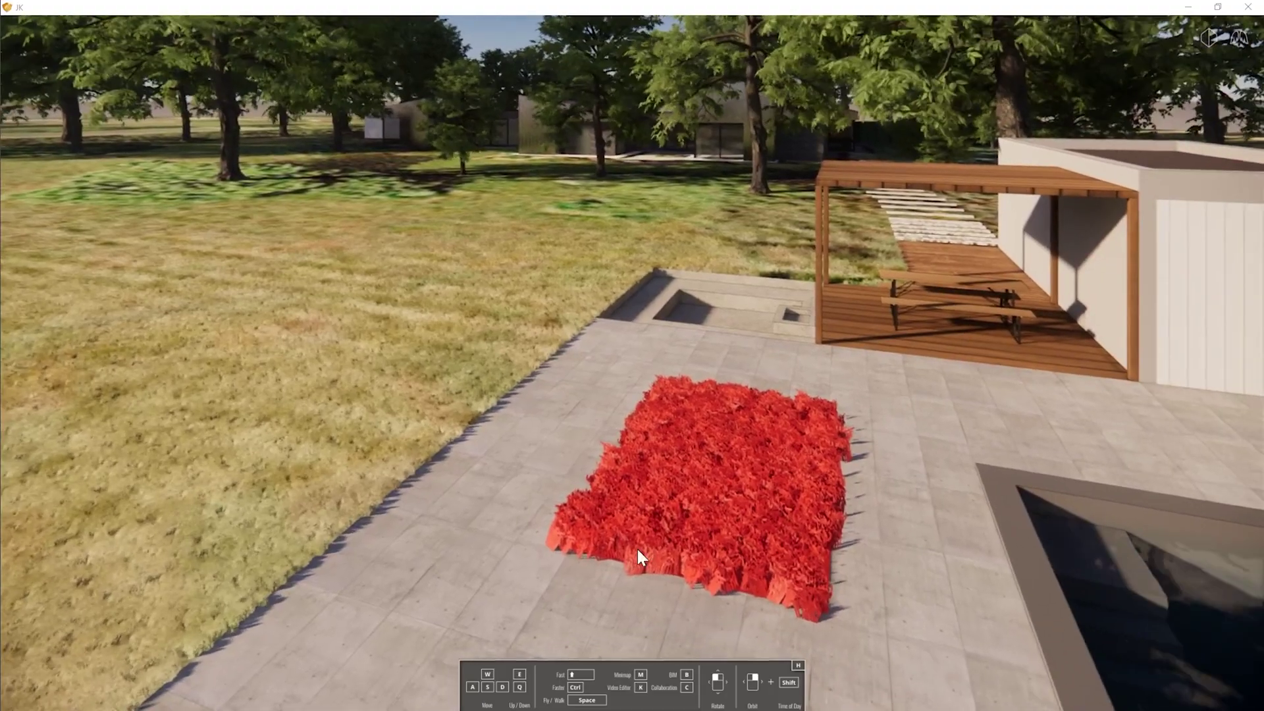
left_click_drag(638, 556, 876, 560)
key("a")
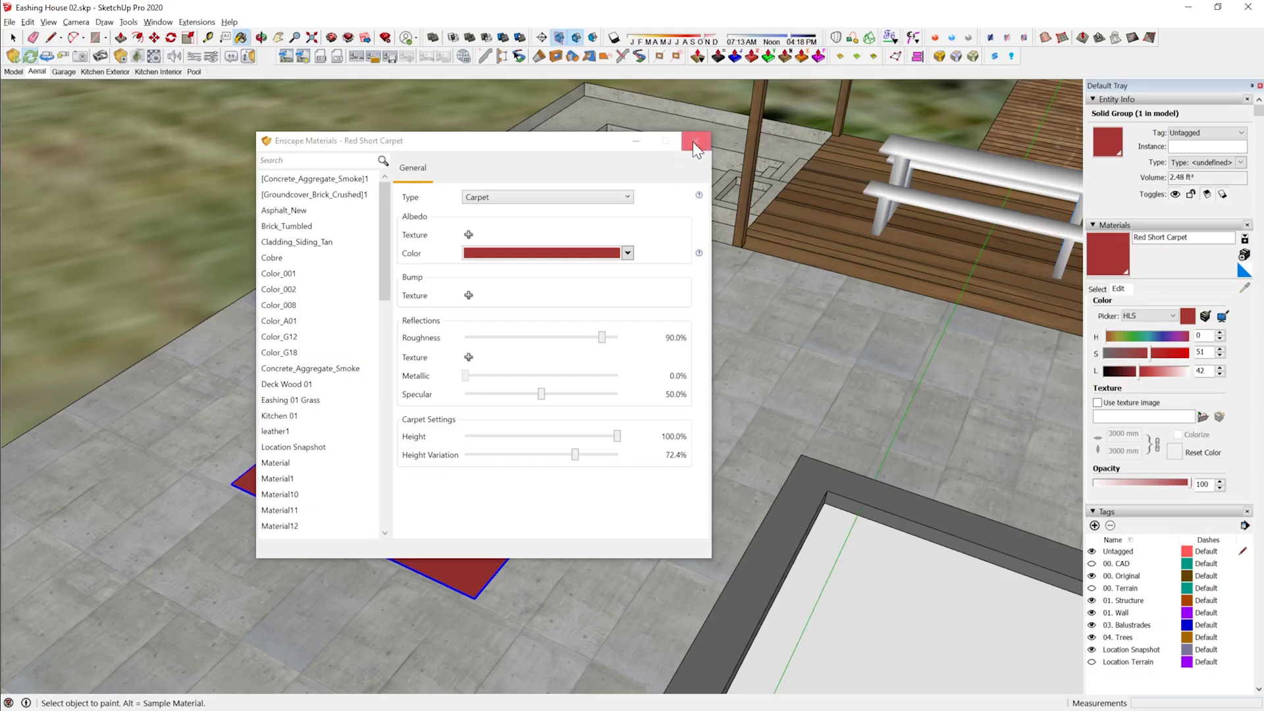
- Close the Enscape material settings and open the Enscape Asset Library to browse its assets
left_click(695, 142)
left_click(136, 54)
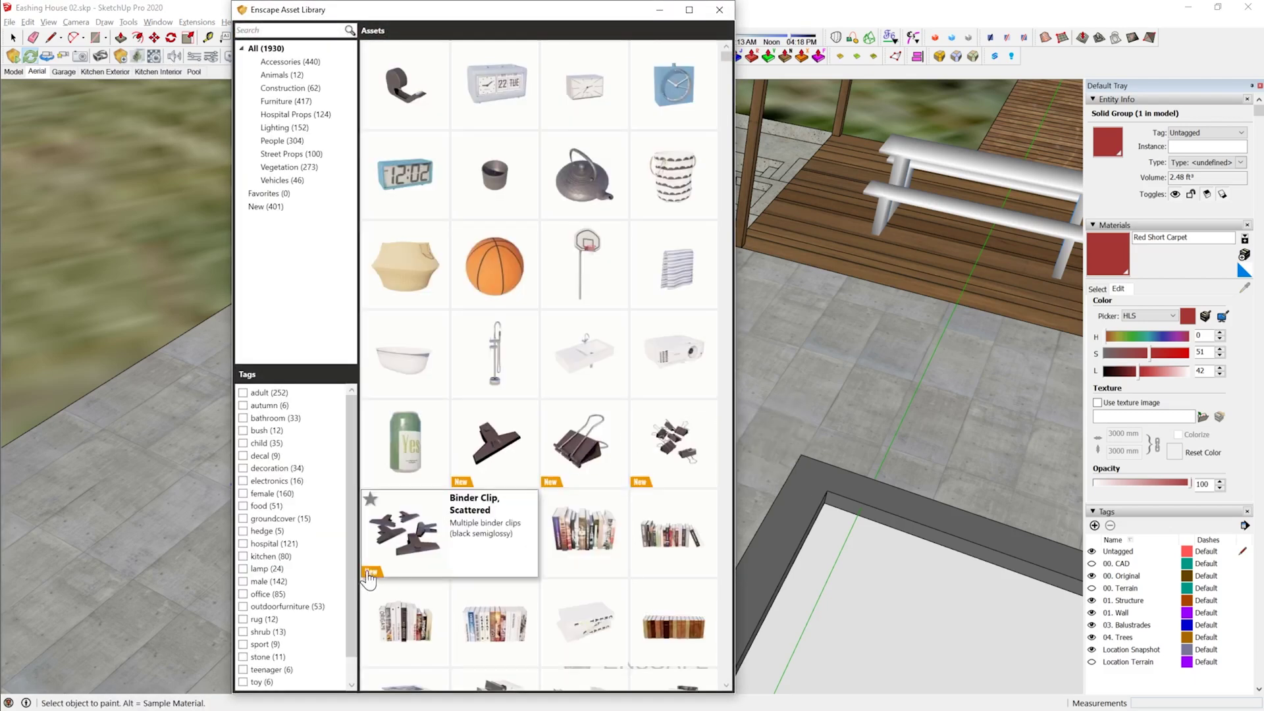
mouse_move(682, 475)
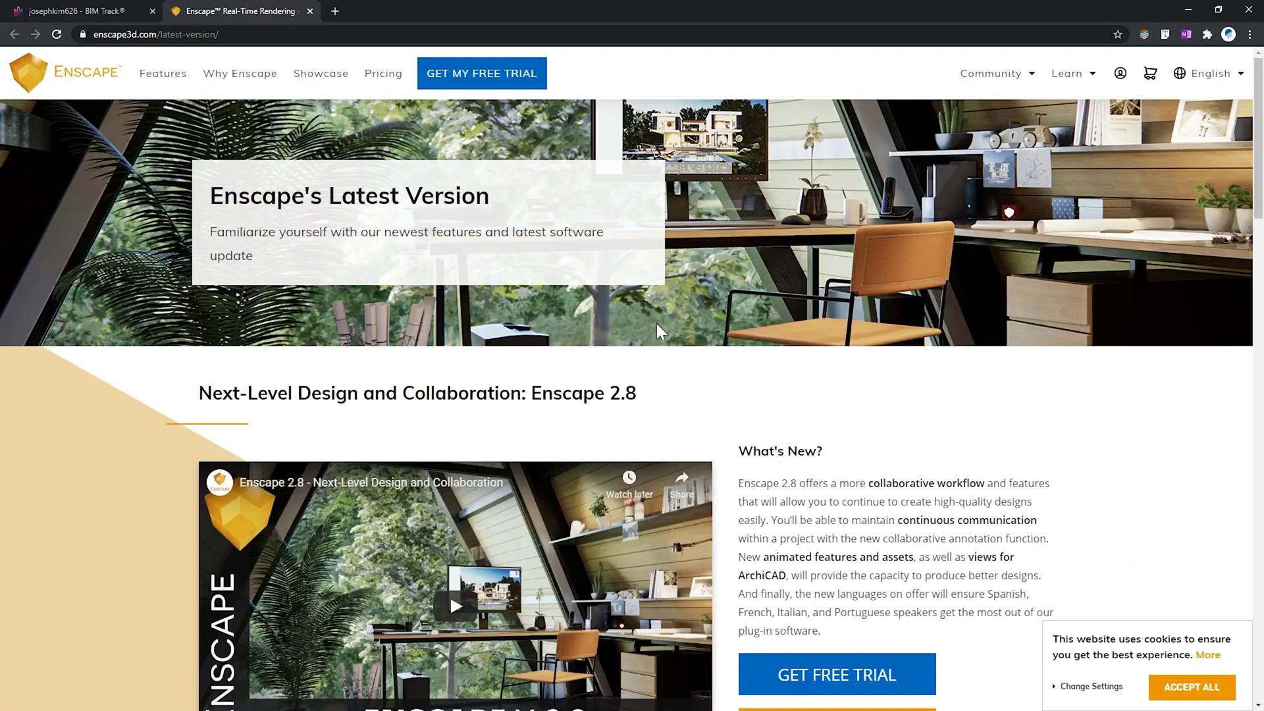
- Read through the new features of Enscape 2.8 on the website's latest version page, including the healthcare assets
scroll(658, 328, "down", 4)
scroll(655, 329, "down", 5)
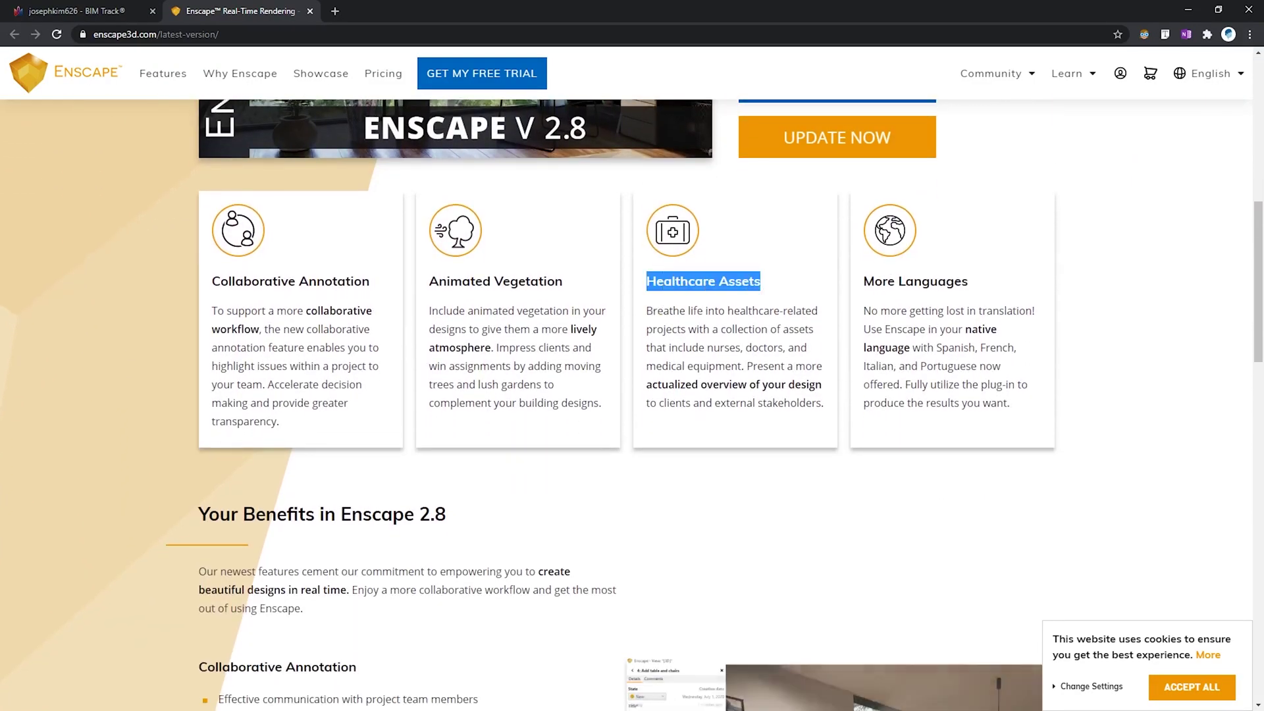
scroll(724, 324, "down", 6)
scroll(718, 327, "down", 10)
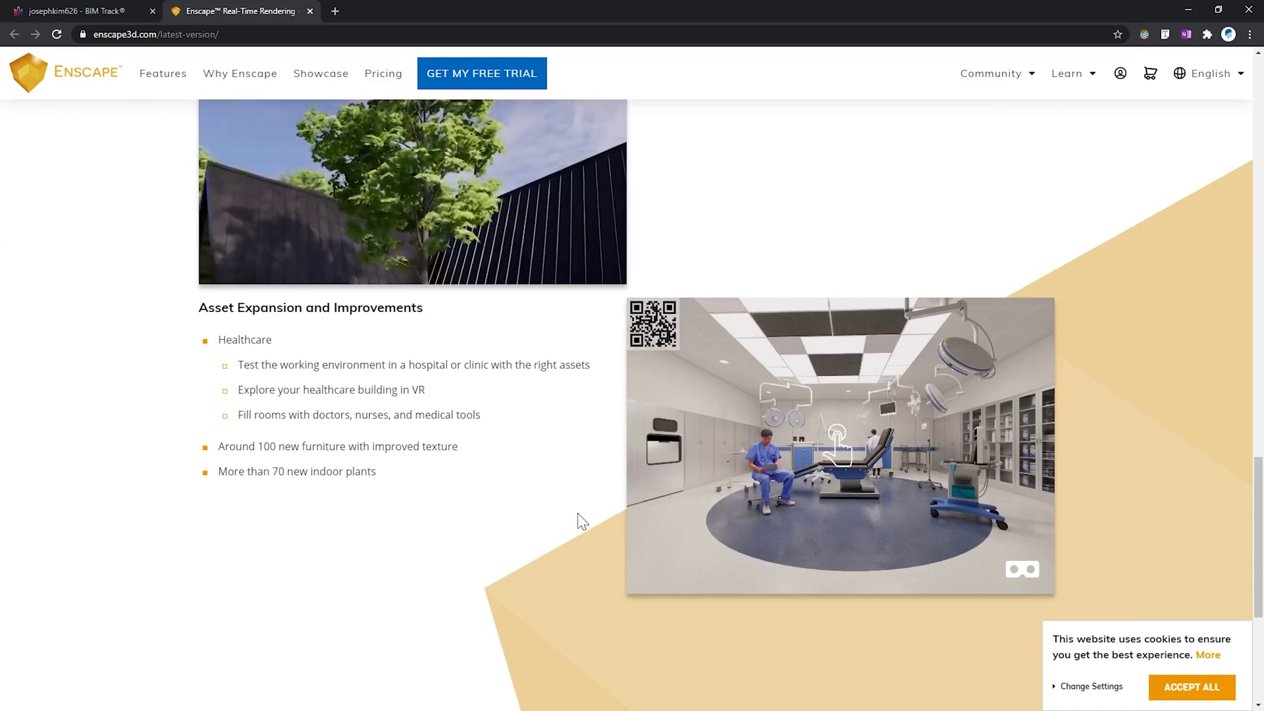
scroll(574, 518, "up", 15)
scroll(657, 540, "up", 9)
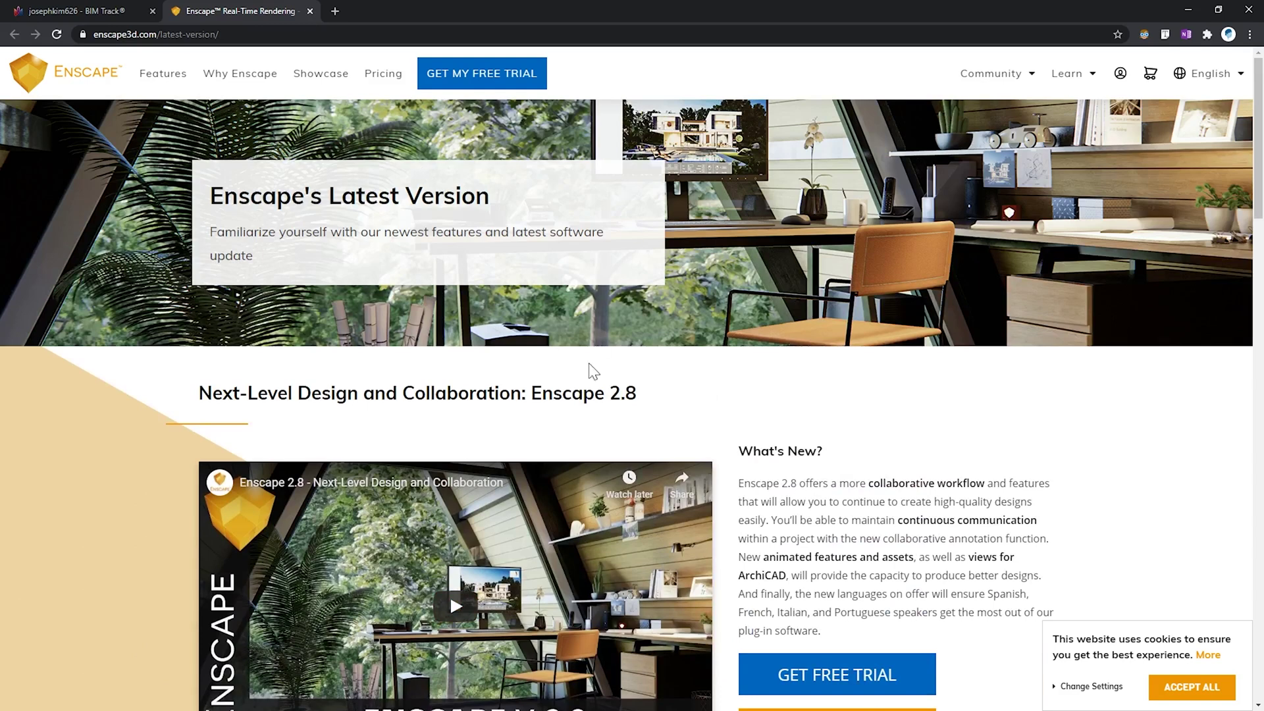
scroll(595, 448, "down", 3)
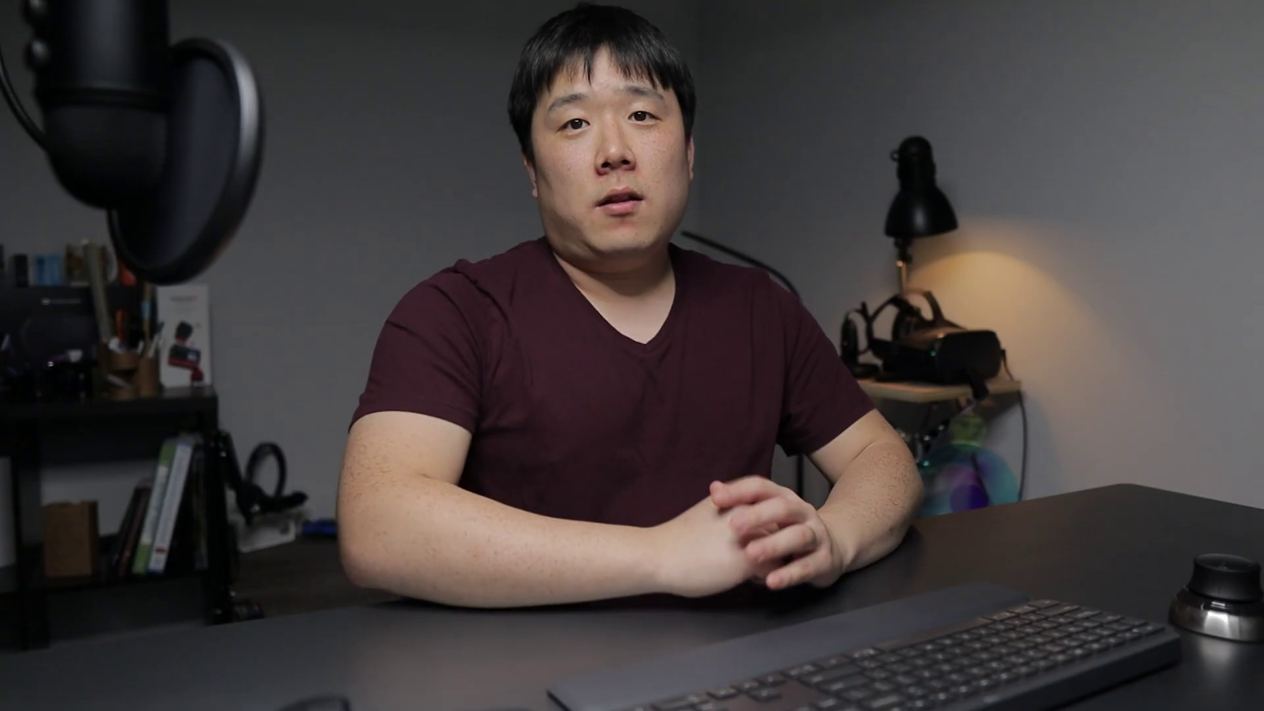